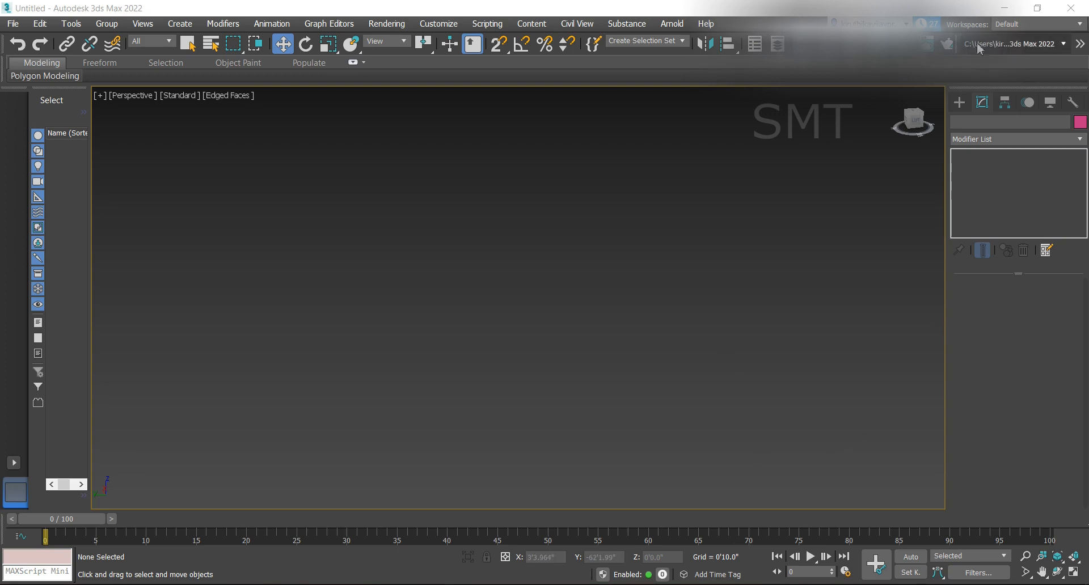
- Create a long, flat box about 9'8" long, 53'9" wide and 1' high in the perspective view
click(959, 103)
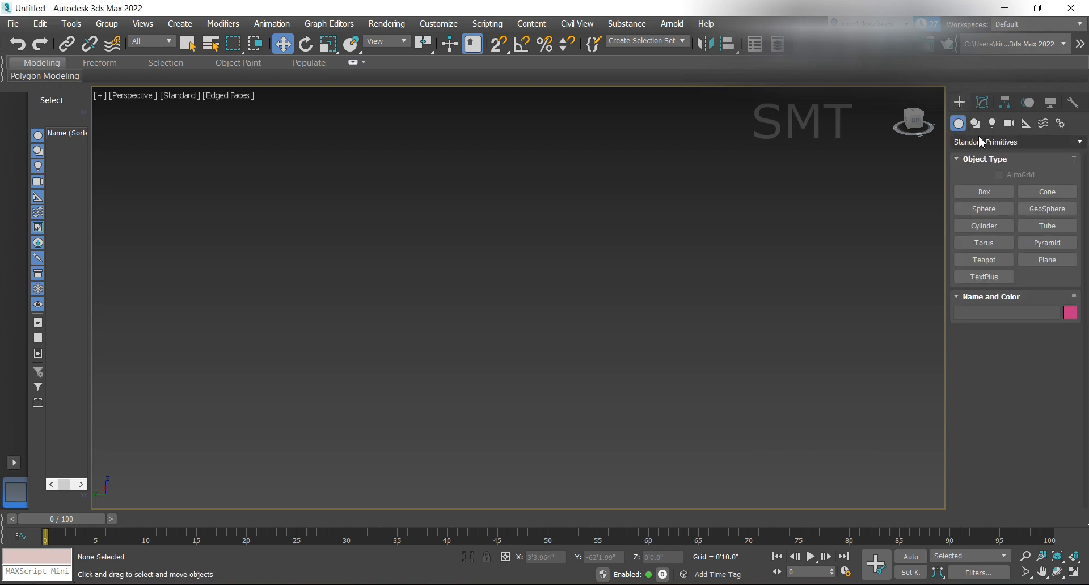
click(989, 192)
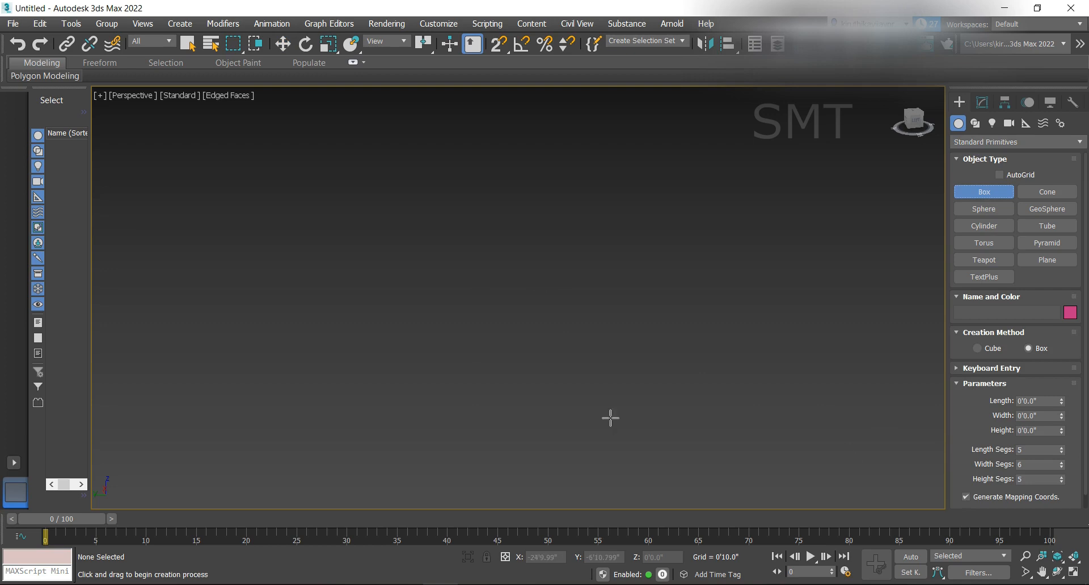
drag(438, 282, 517, 330)
drag(545, 363, 634, 421)
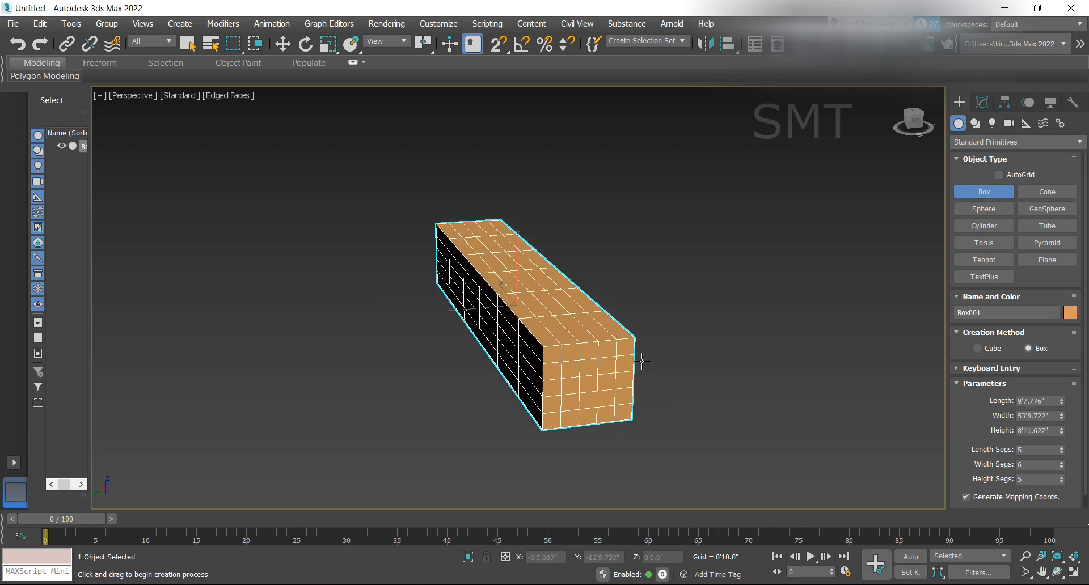
click(640, 390)
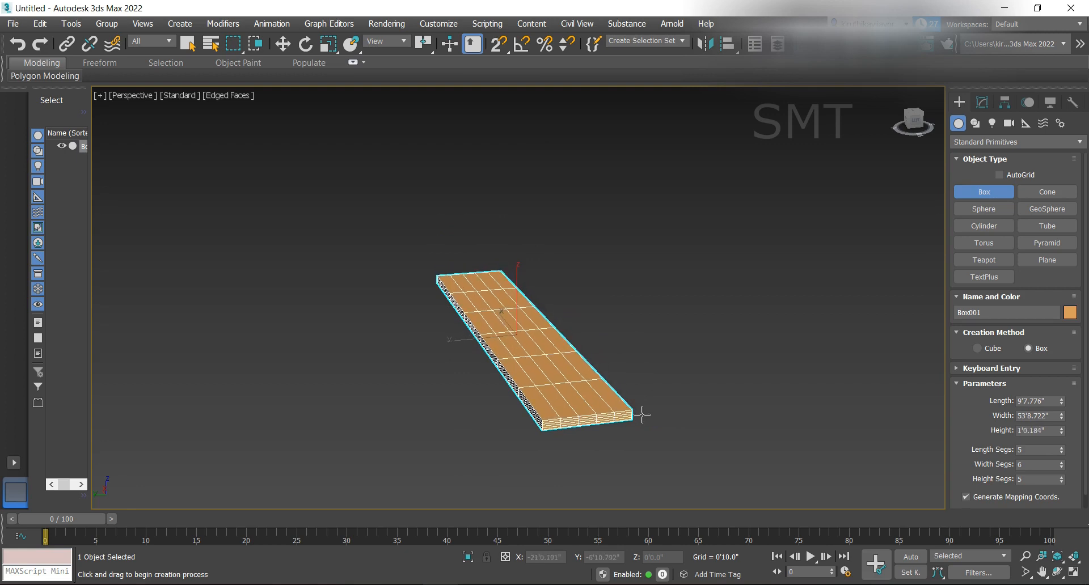
- Set the box's length segments to 6
click(1061, 453)
click(1061, 449)
click(1061, 449)
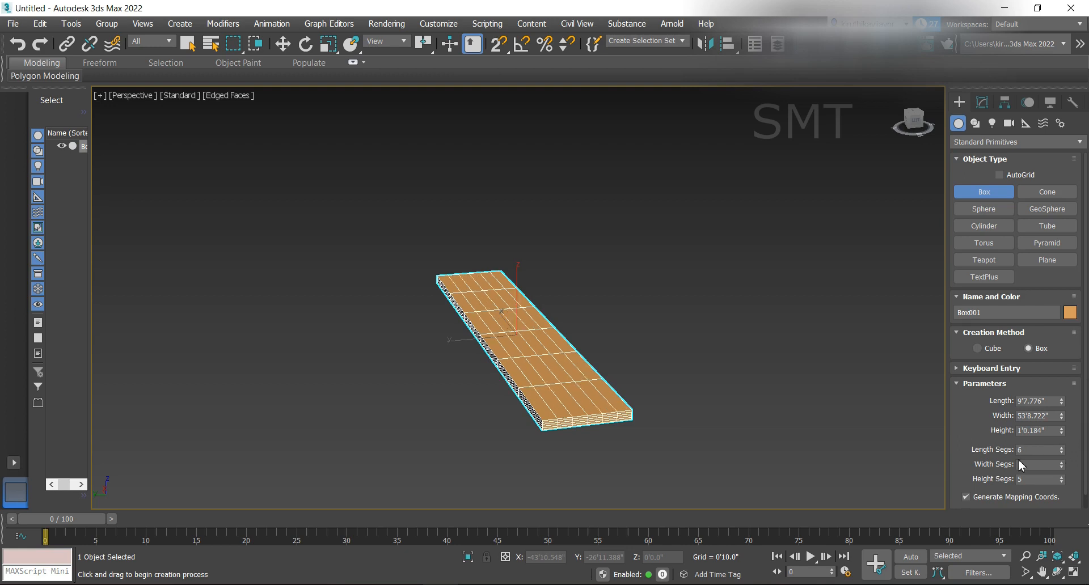
- Add an Edit Poly modifier to the box and switch to polygon-level editing
click(983, 103)
click(983, 144)
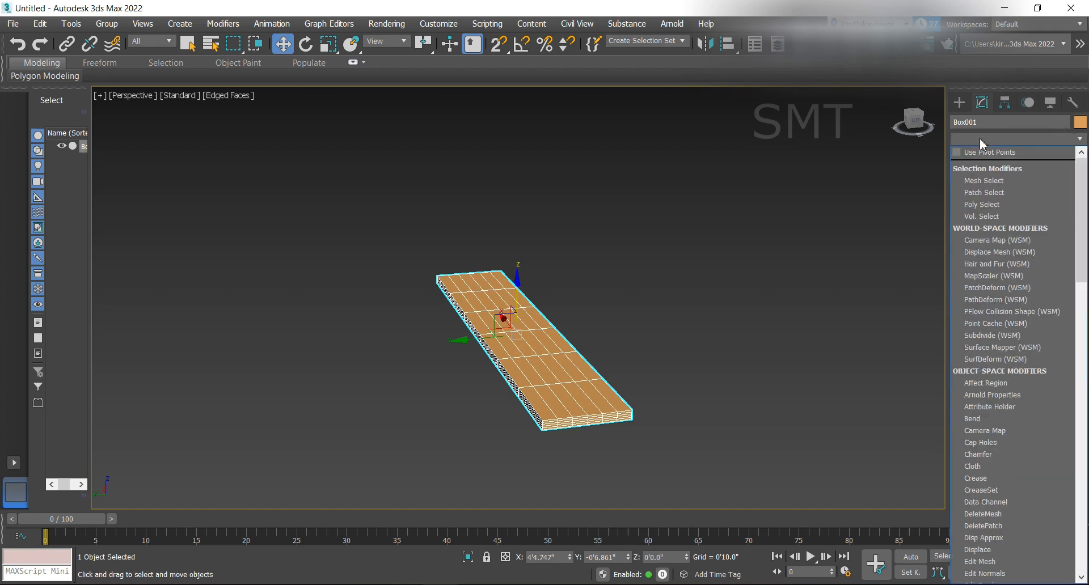
key(e)
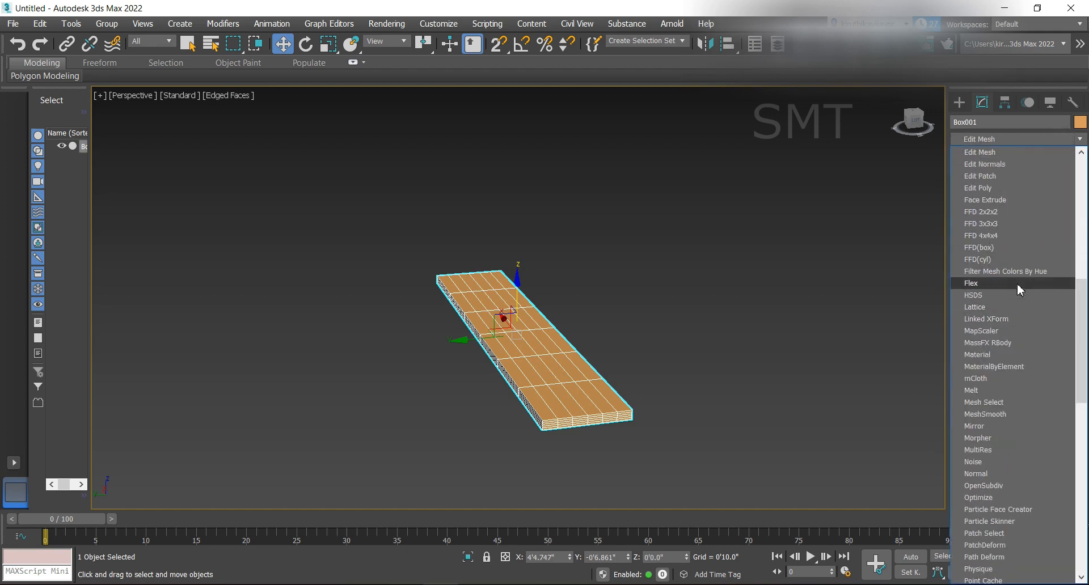
click(1012, 188)
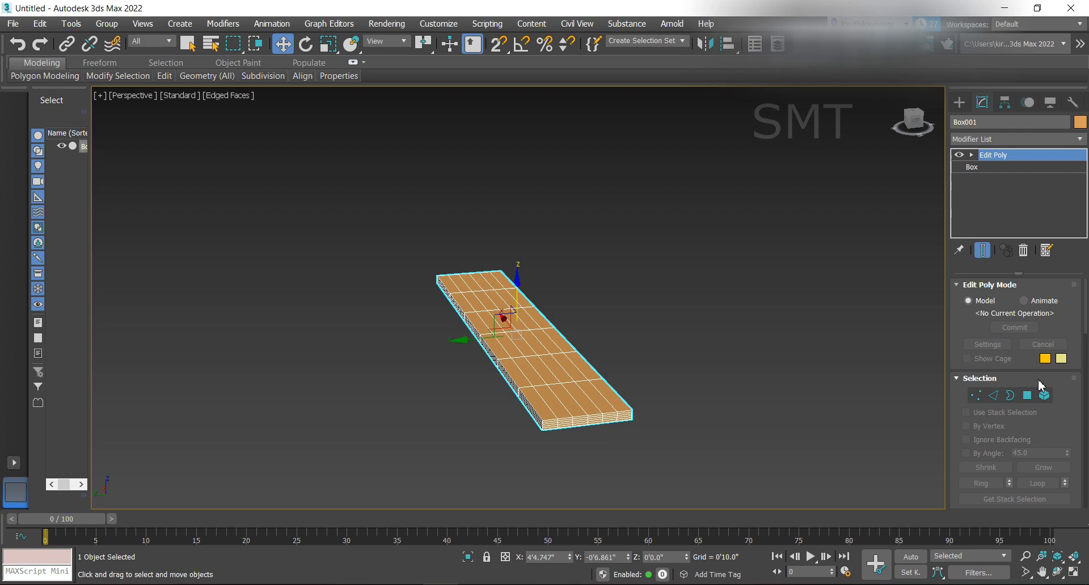
click(1028, 395)
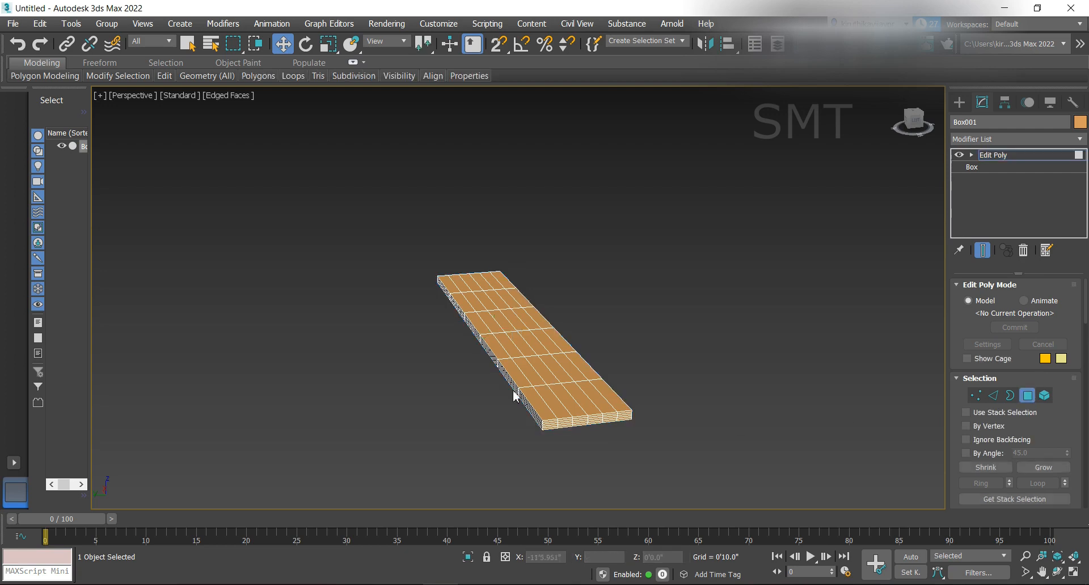
- Select all top polygons except the two front lengthwise rows and raise them about 2'8.5" along Z to form a step
click(566, 410)
click(583, 404)
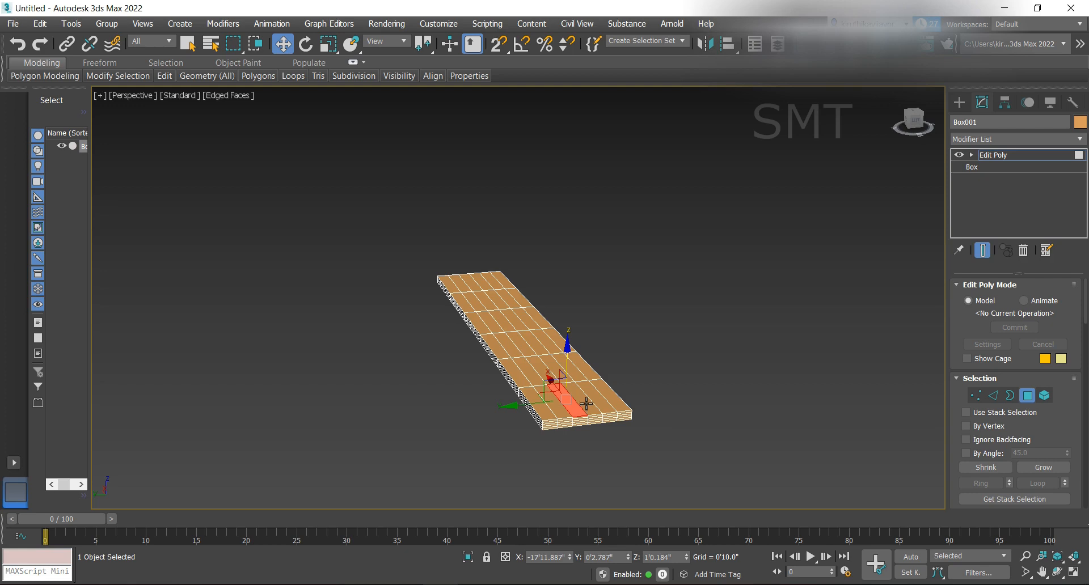
drag(586, 403, 539, 348)
ctrl+click(531, 347)
ctrl+click(544, 343)
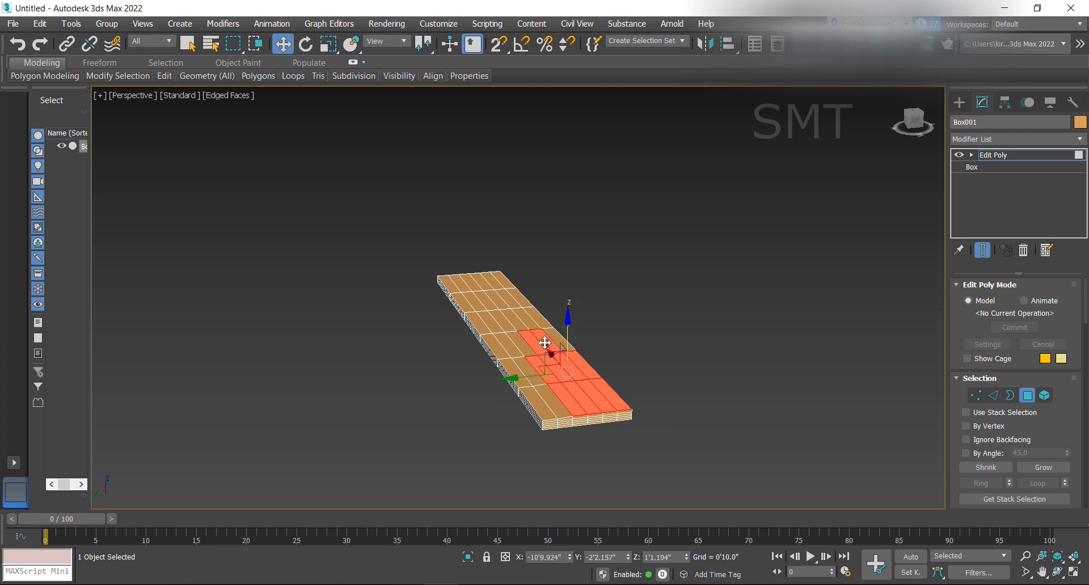
ctrl+click(557, 340)
ctrl+click(514, 344)
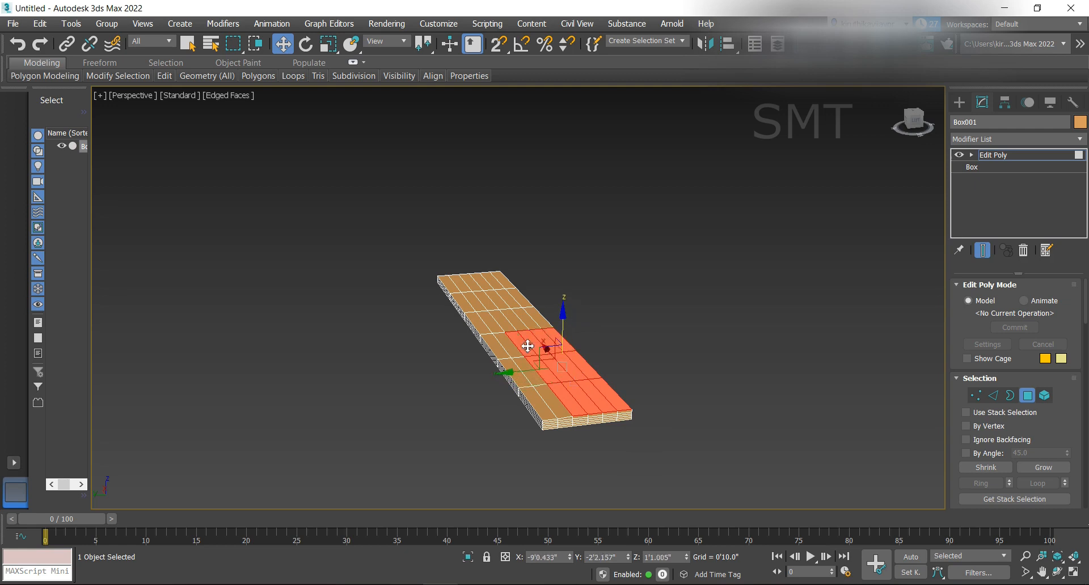
ctrl+click(512, 323)
ctrl+click(496, 319)
ctrl+click(492, 300)
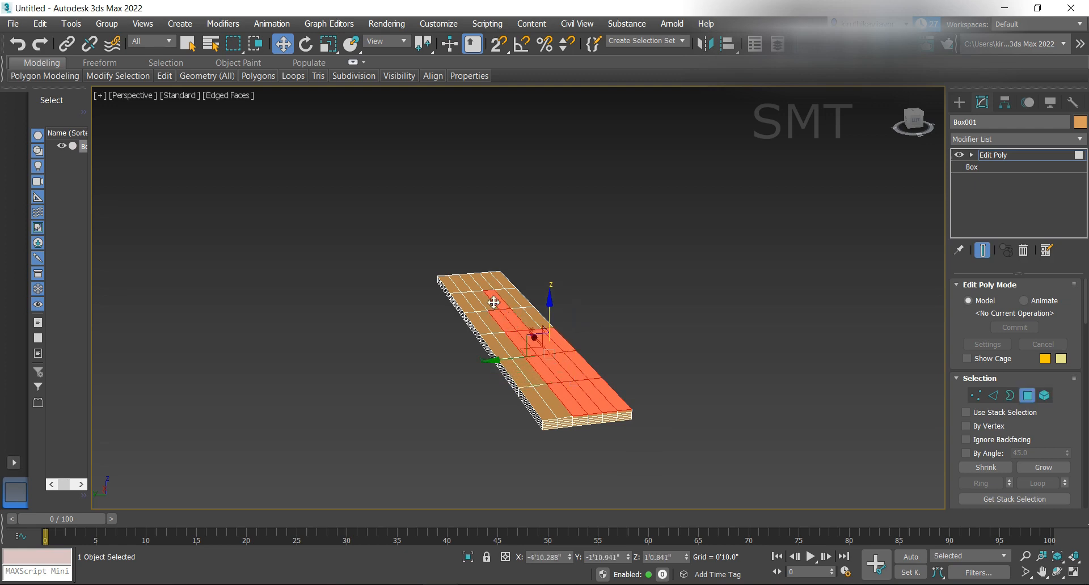
ctrl+click(516, 299)
ctrl+click(523, 298)
ctrl+click(528, 316)
ctrl+click(542, 317)
ctrl+click(487, 301)
ctrl+click(471, 282)
ctrl+click(481, 281)
ctrl+click(493, 279)
ctrl+click(501, 279)
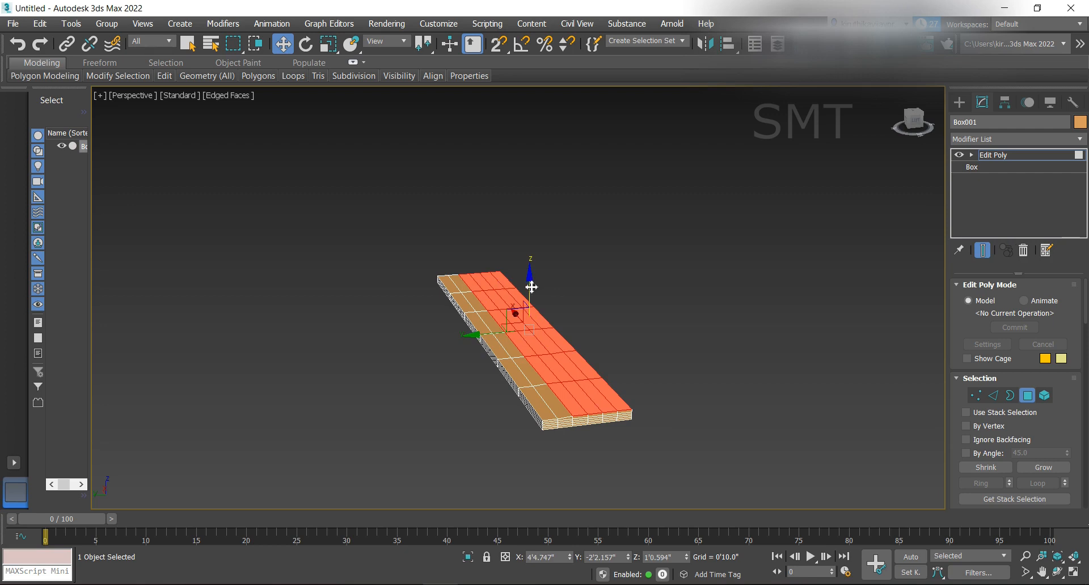
drag(532, 286, 533, 265)
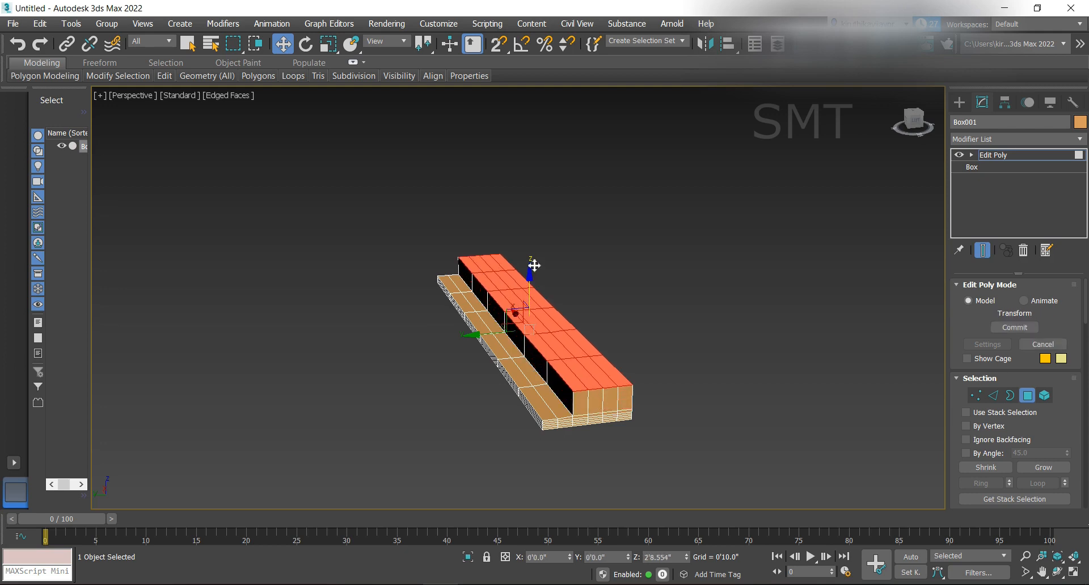
click(621, 361)
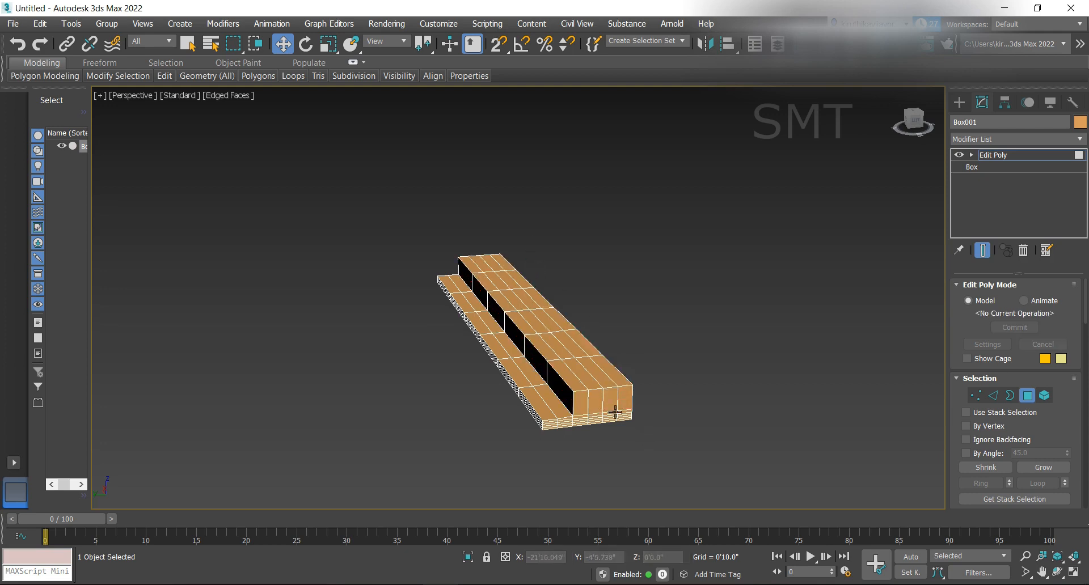
- Select the two rear lengthwise rows of polygons on the raised top and raise them along Z as a third step
click(609, 384)
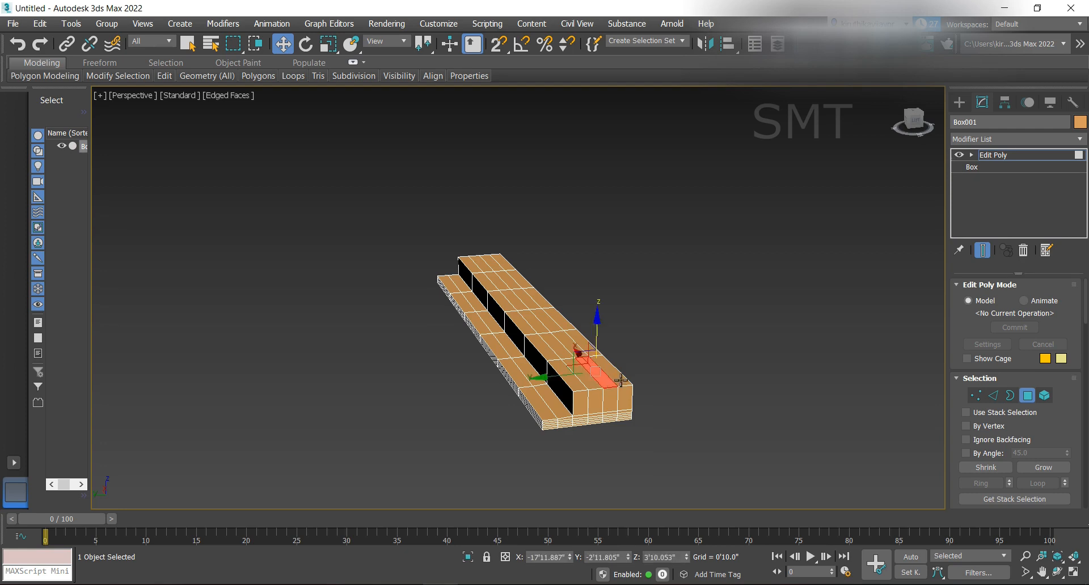
ctrl+click(572, 350)
ctrl+click(588, 346)
ctrl+click(551, 330)
ctrl+click(524, 299)
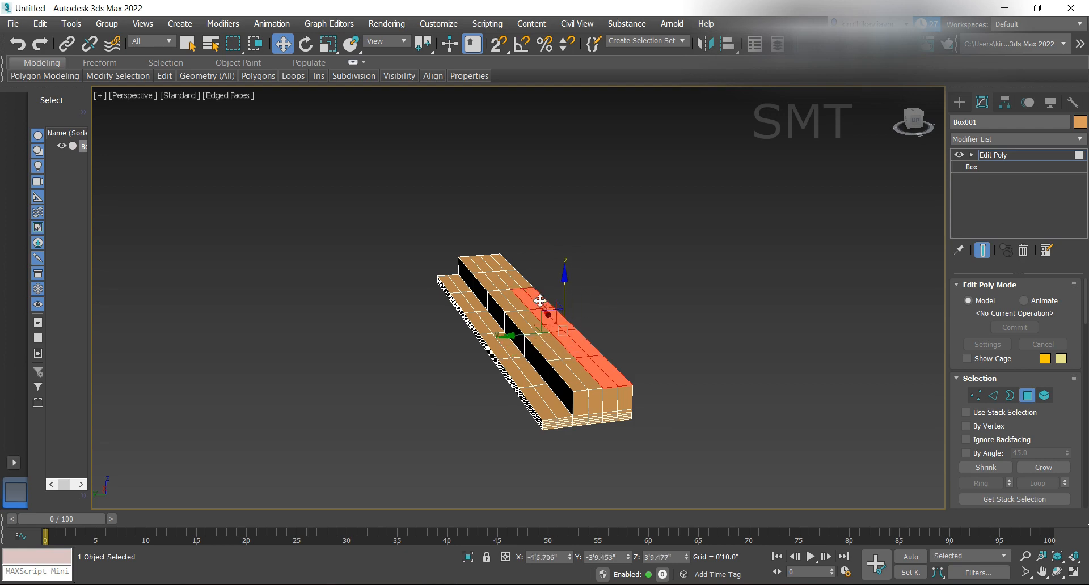
ctrl+click(511, 280)
ctrl+click(500, 265)
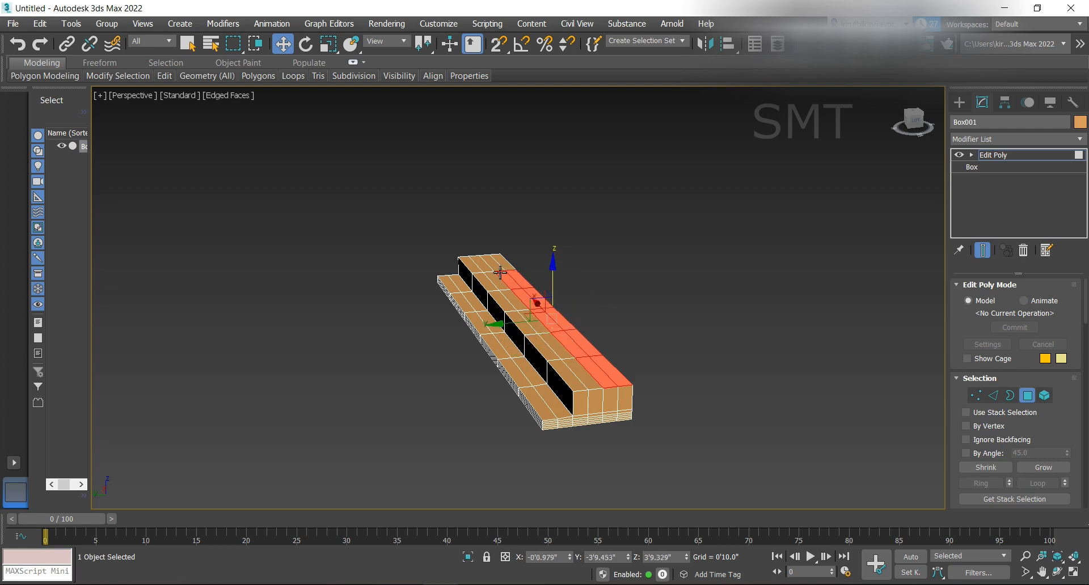
ctrl+click(495, 264)
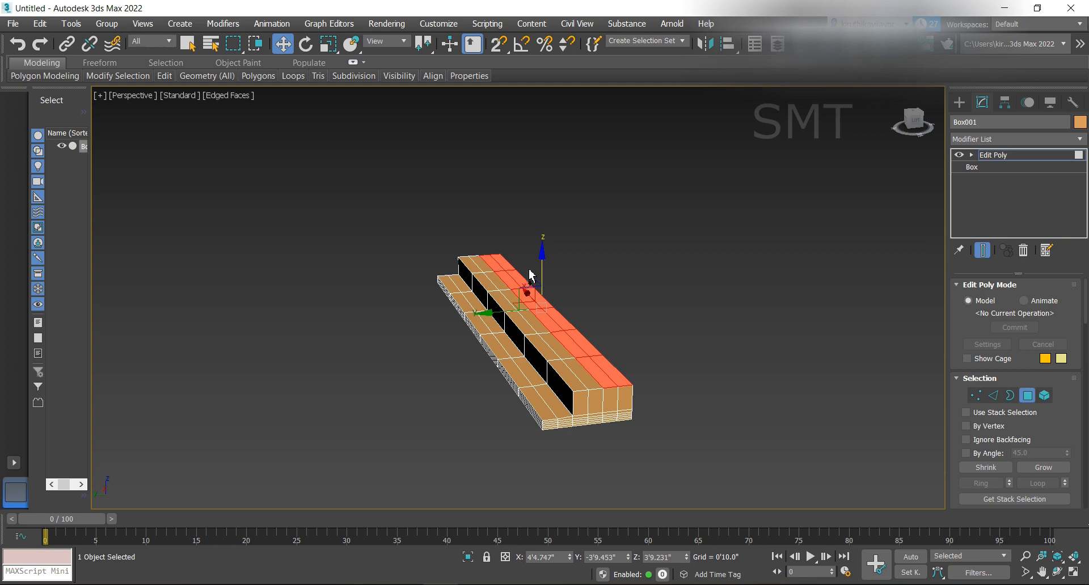
drag(543, 277, 547, 257)
click(730, 295)
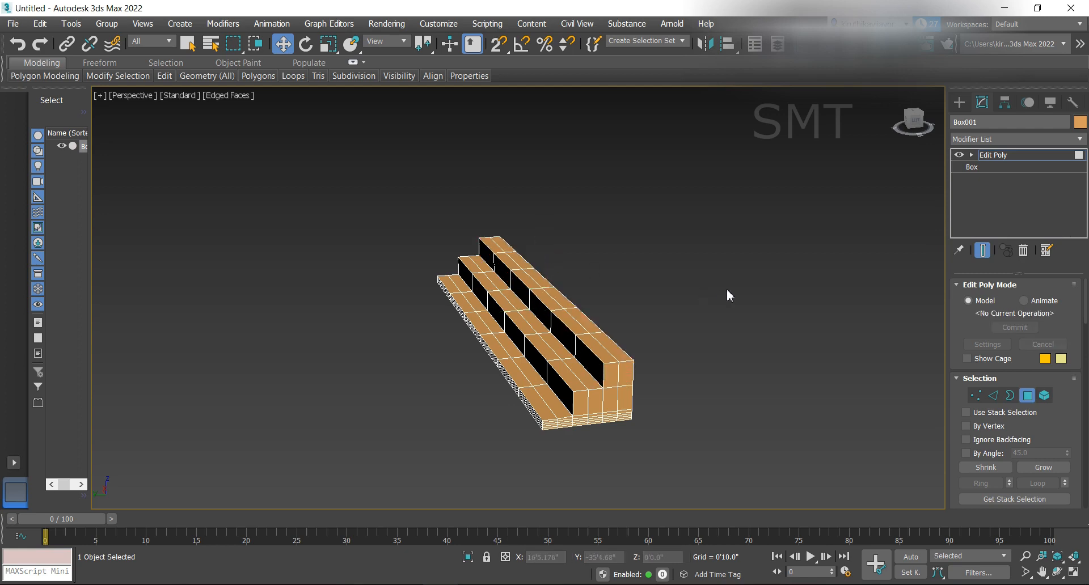
- Add a Symmetry modifier to the stepped object, mirroring it along the Z axis
alt+middle_drag(457, 347, 510, 349)
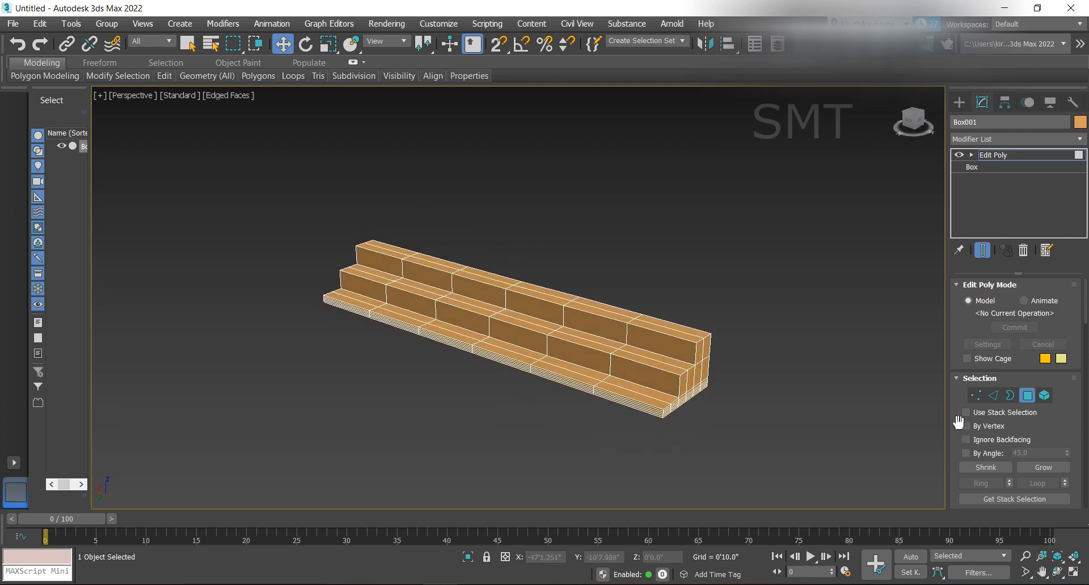
click(1013, 140)
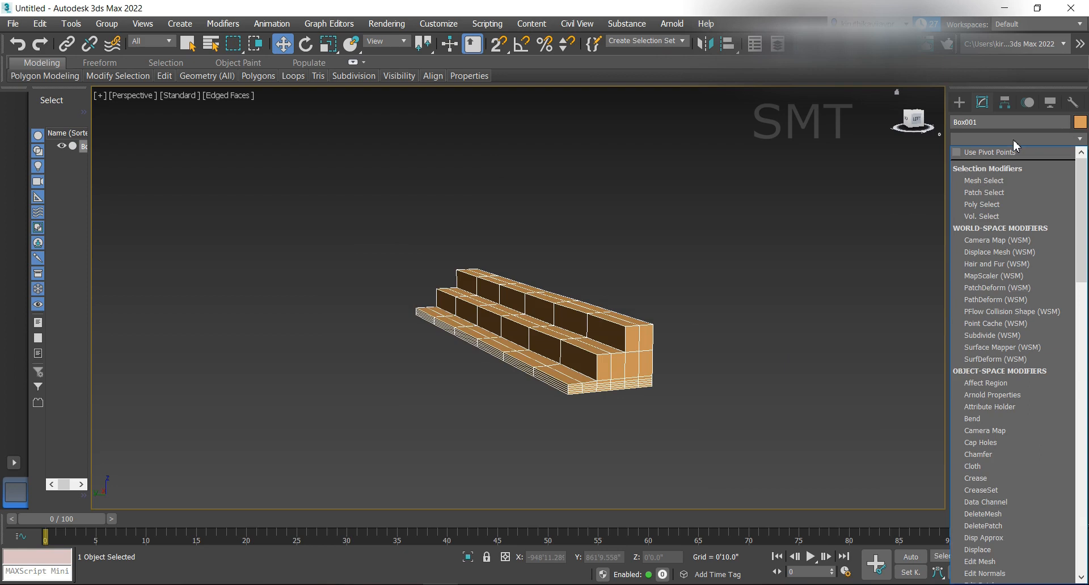
text(sy)
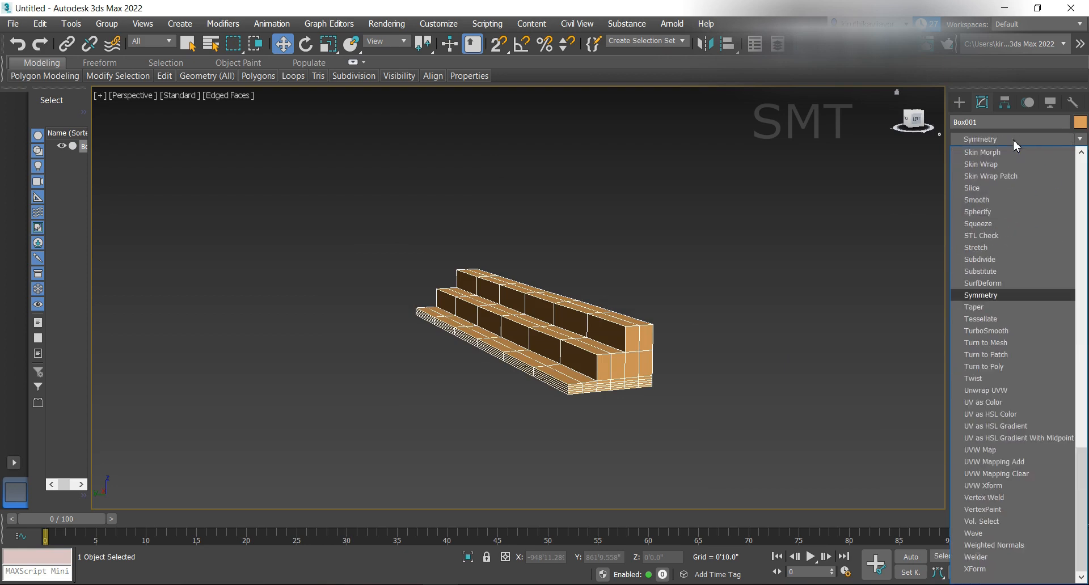
click(1007, 296)
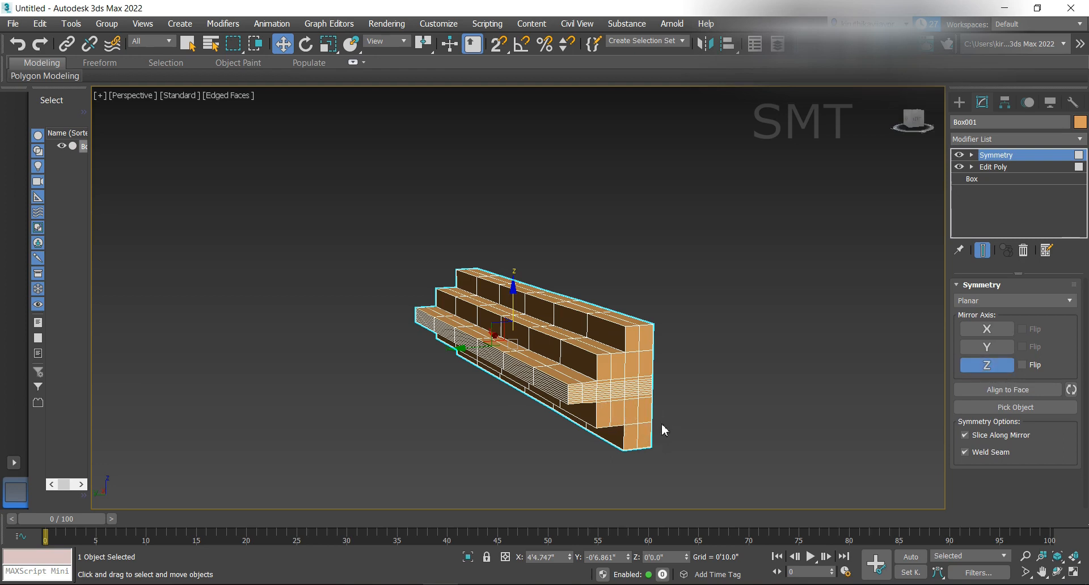
- Move the Symmetry modifier's mirror down to about Z -1'6.8" to separate the upper and lower halves
middle_drag(744, 388, 610, 338)
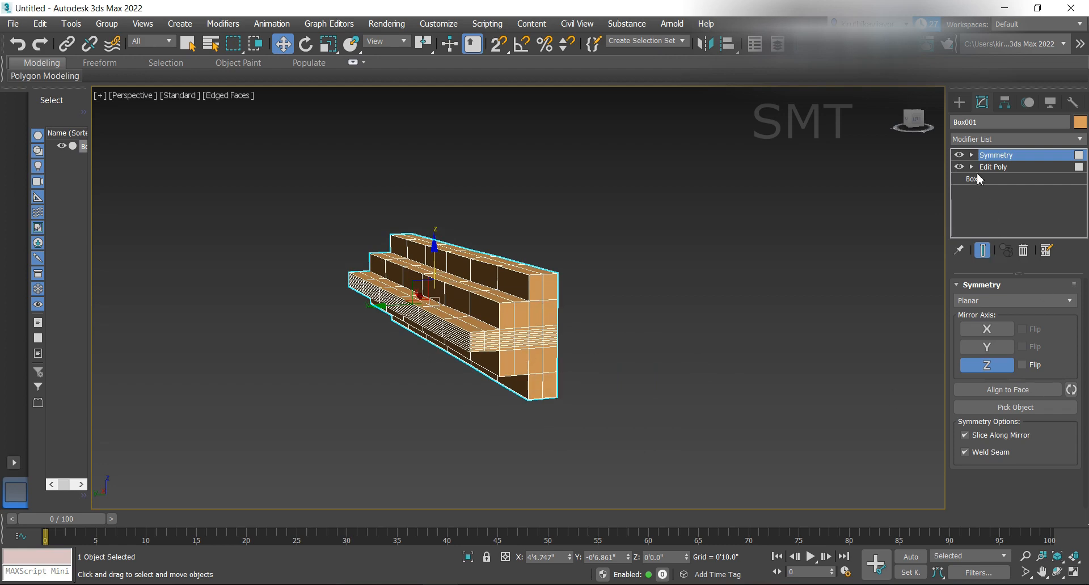
click(972, 155)
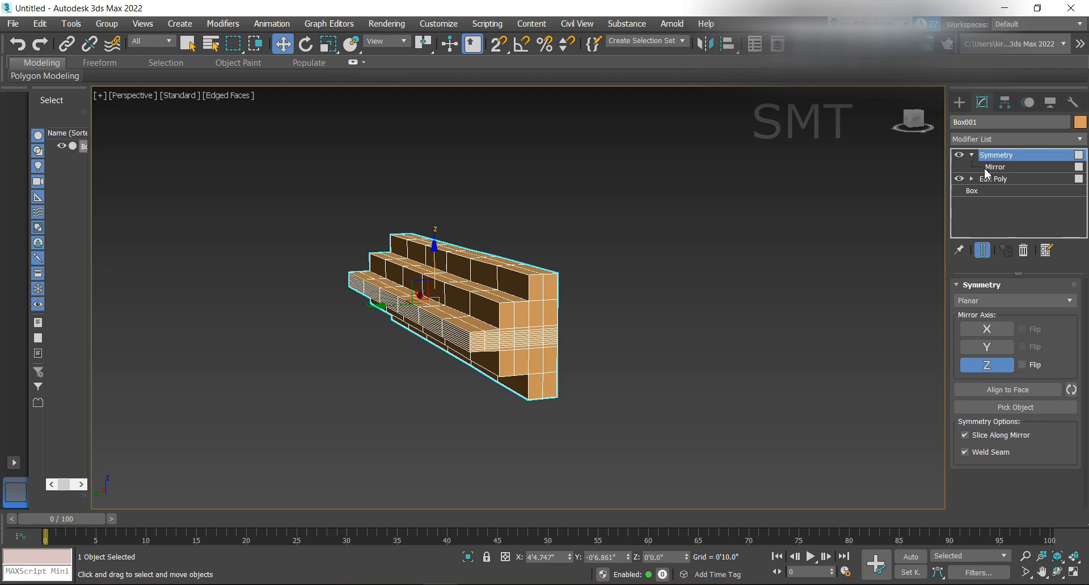
click(997, 167)
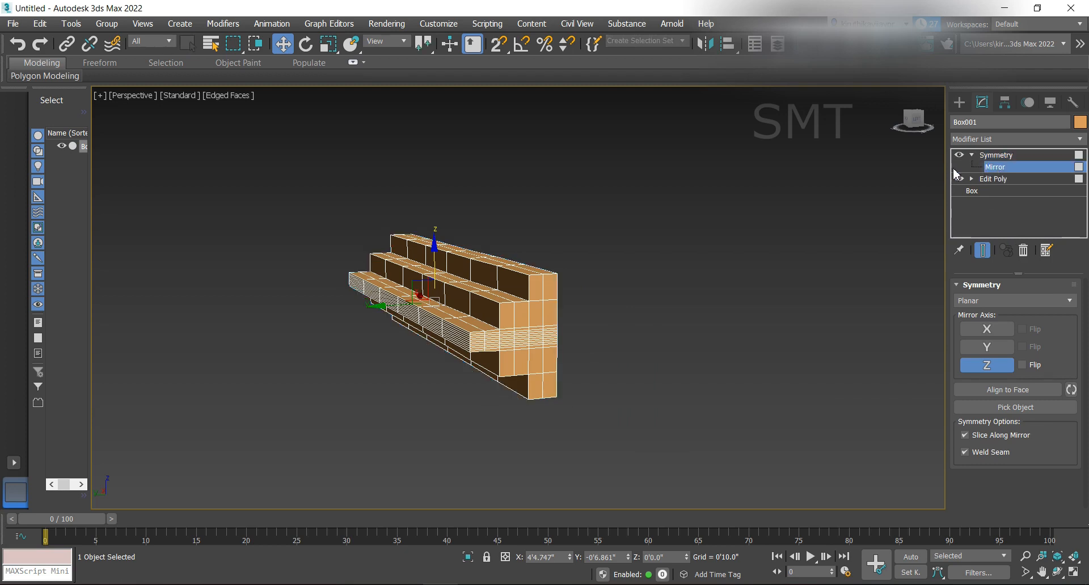
drag(440, 251, 439, 264)
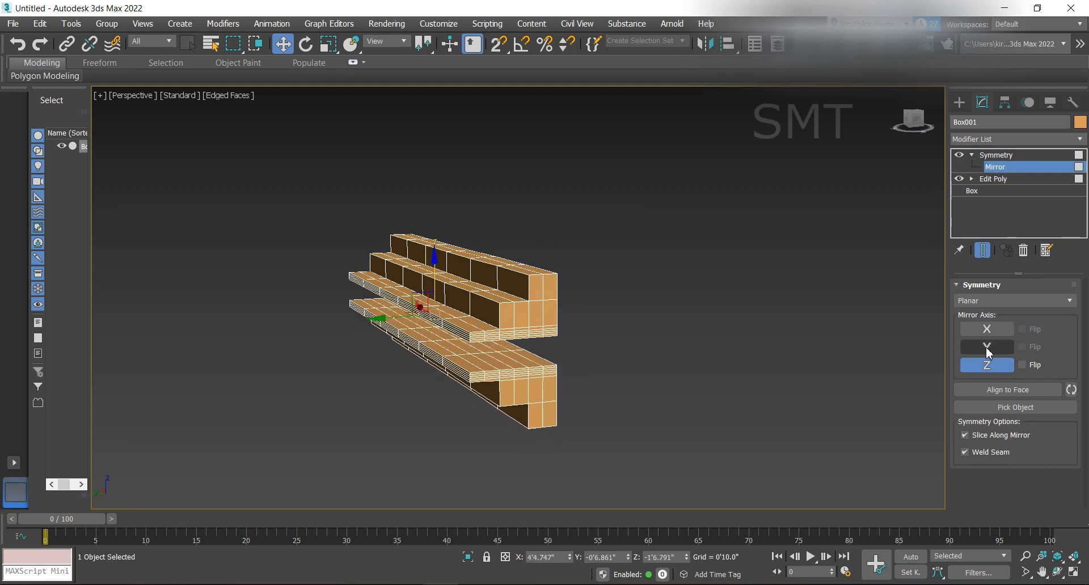
- Enable mirroring along Y and X as well, moving the mirror to about Y -12'5.6" and X -28'5.5"
click(987, 347)
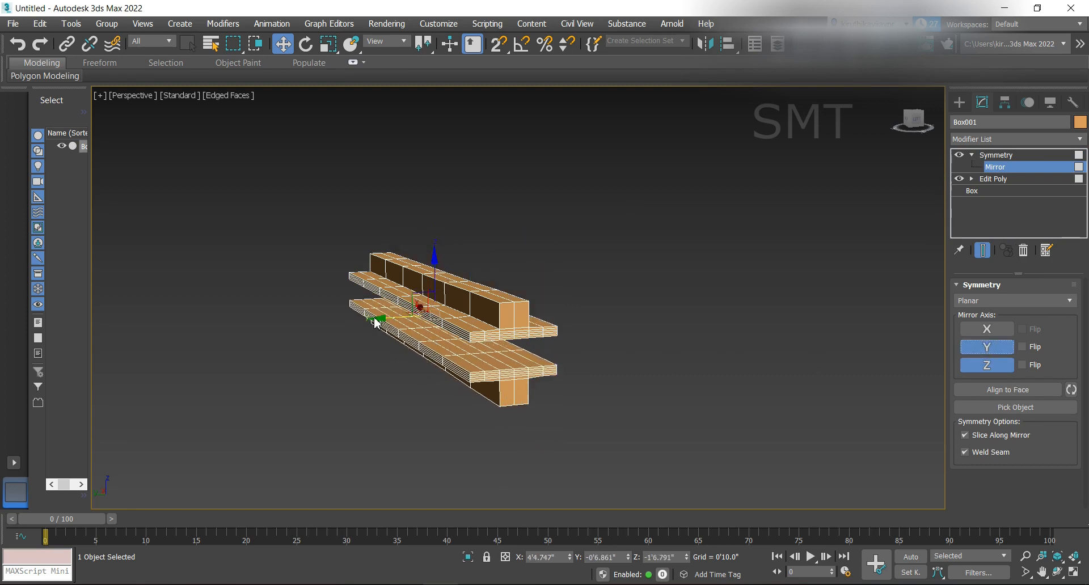
drag(384, 318, 472, 312)
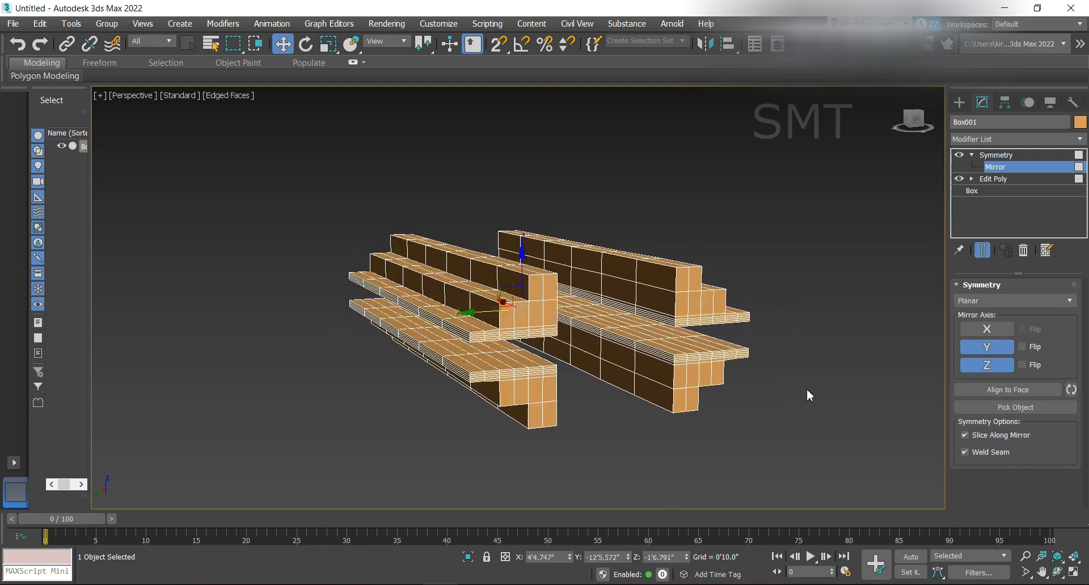
click(988, 330)
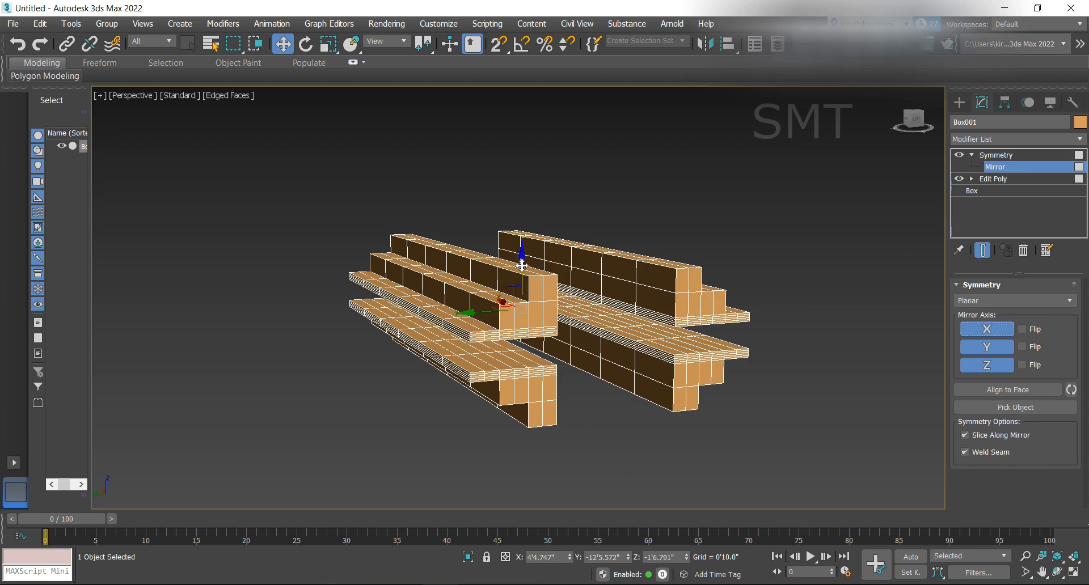
drag(508, 304, 629, 389)
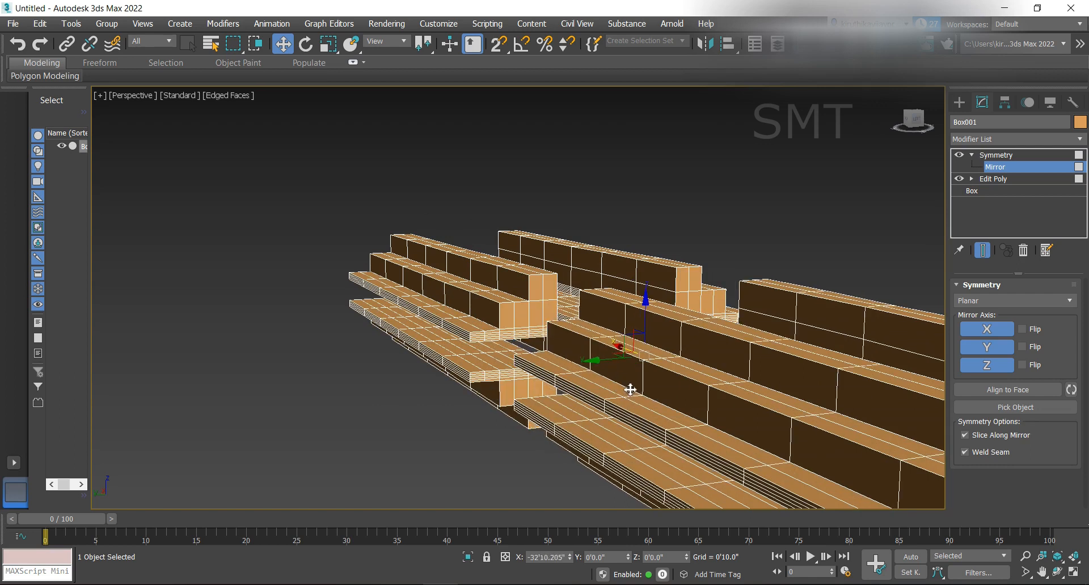
scroll(457, 244, down, 3)
mouse_move(910, 122)
mouse_down()
mouse_move(922, 119)
mouse_move(912, 120)
mouse_up()
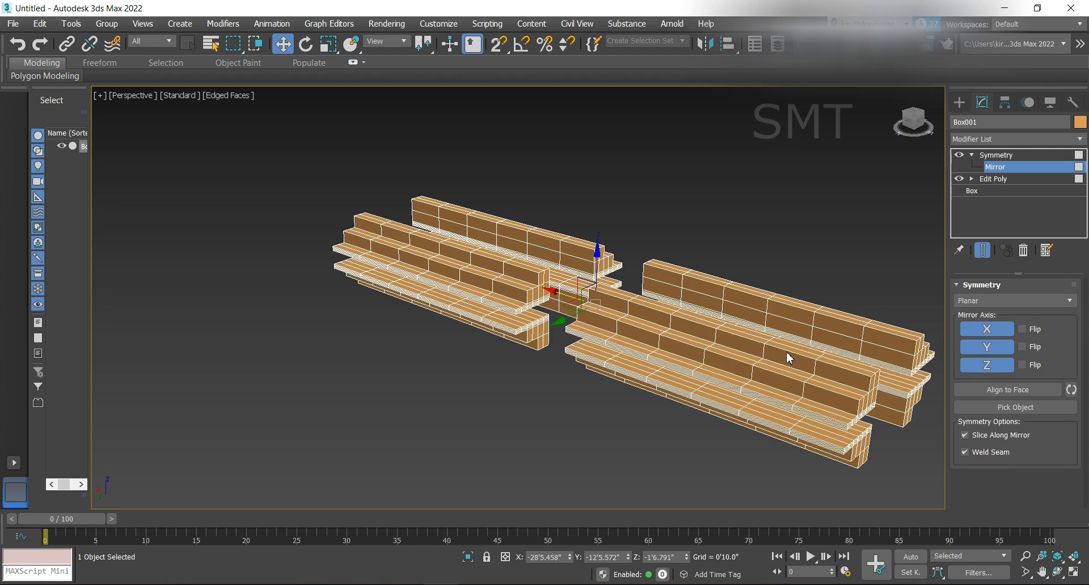
scroll(634, 320, down, 4)
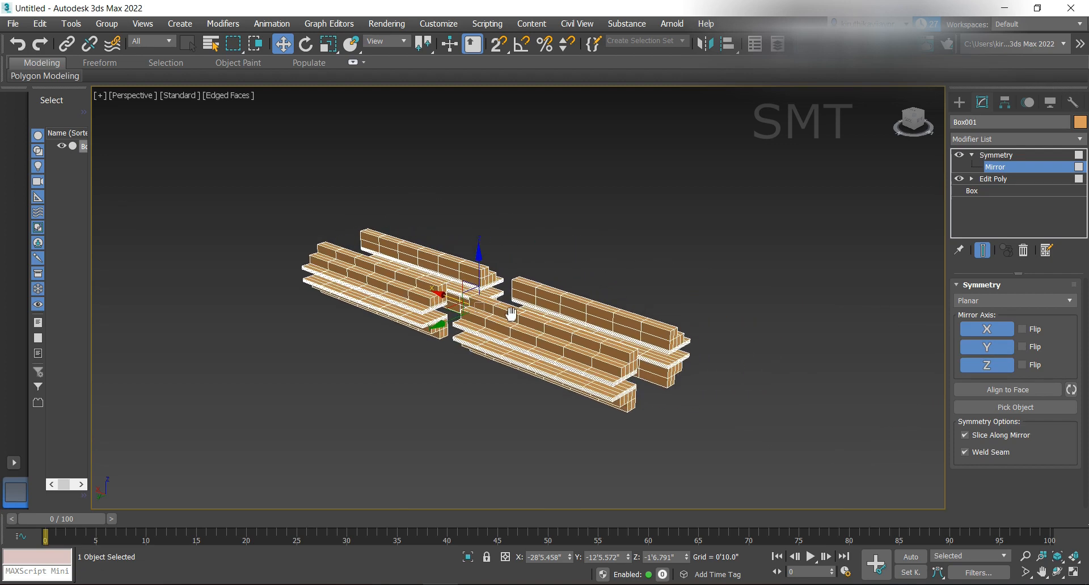
- Flip the X and Y mirror directions, moving the Symmetry mirror to about X 41'1.4" and Y 17'5.4"
click(1023, 329)
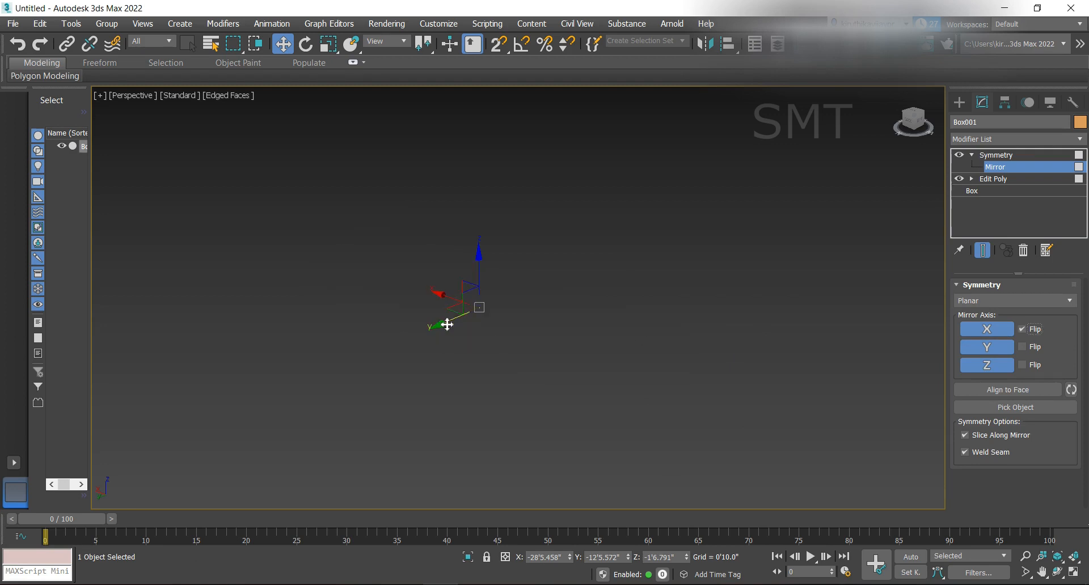
drag(444, 296, 289, 261)
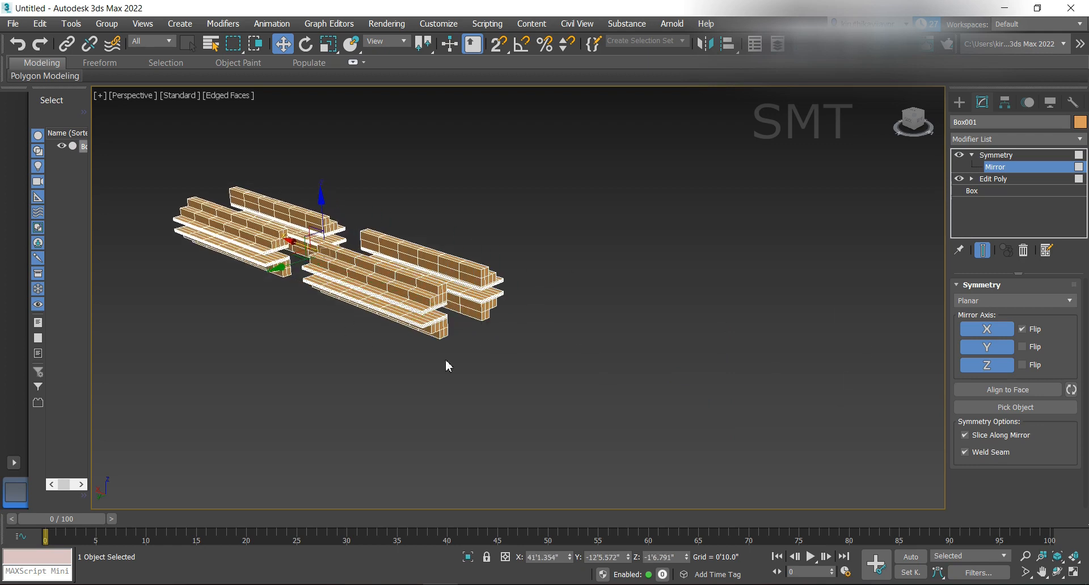
click(1023, 347)
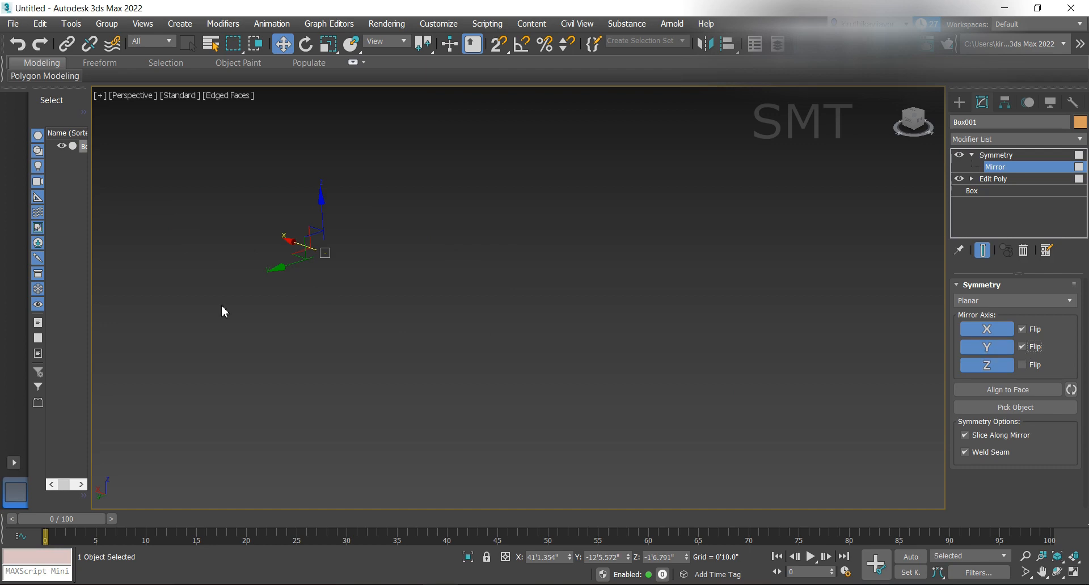
drag(281, 271, 203, 300)
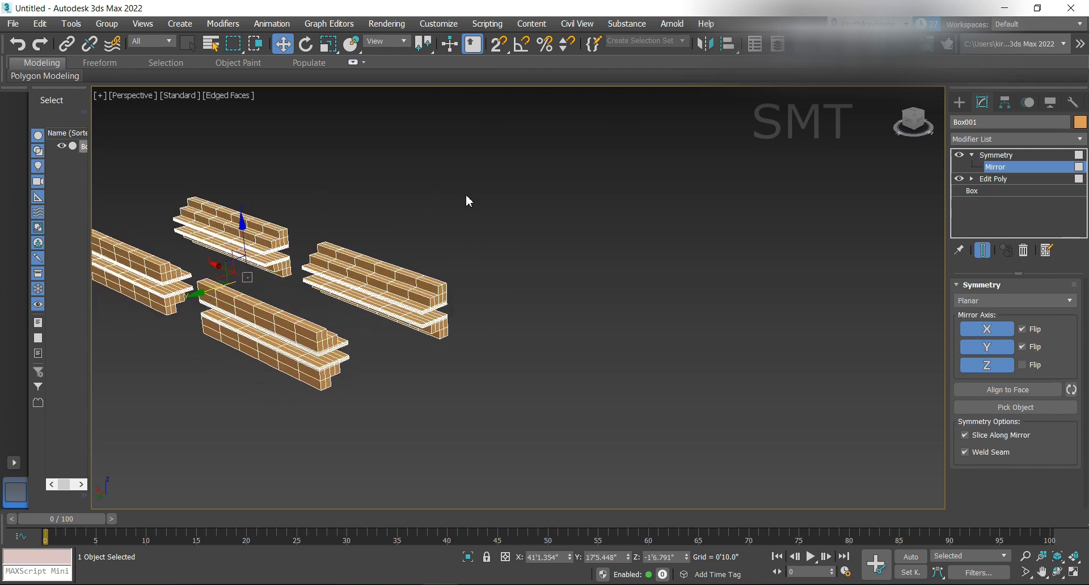
- Flip the Z mirror direction and raise the mirror to about Z 19'2.4" to separate the eight copies
click(1024, 365)
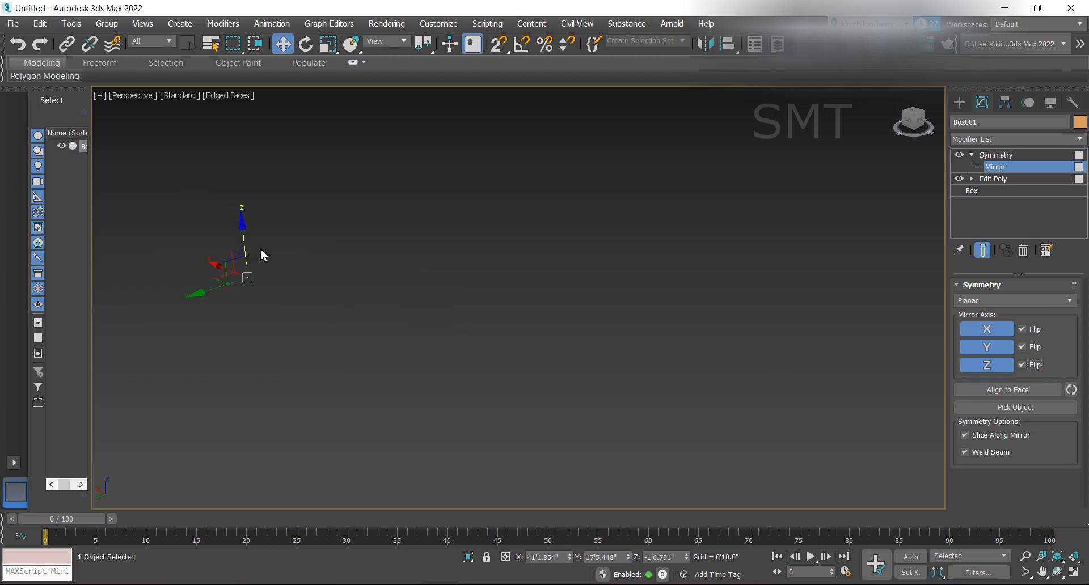
drag(248, 237, 243, 171)
scroll(409, 384, down, 3)
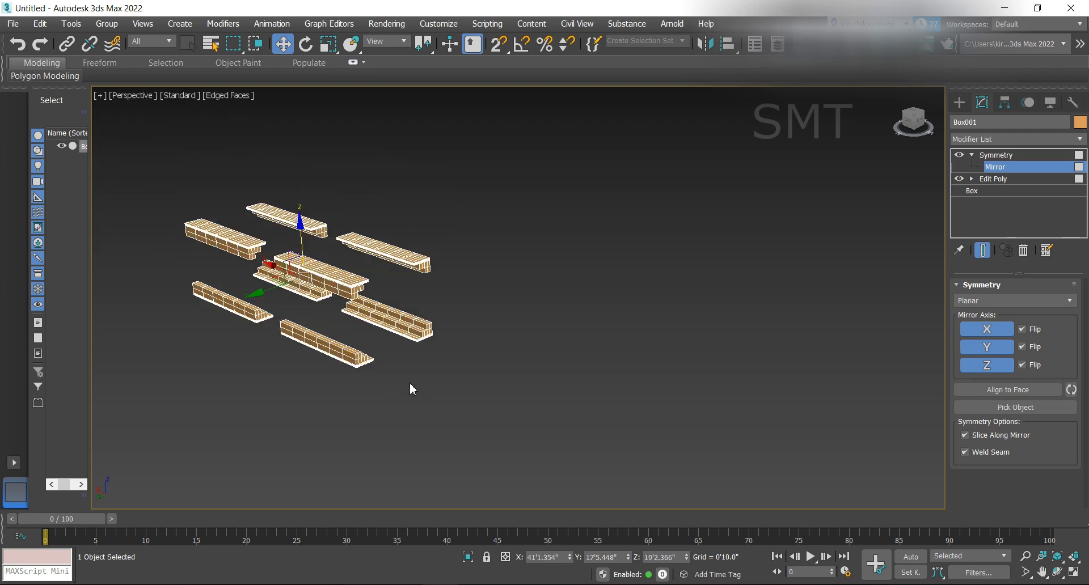
middle_drag(384, 358, 453, 393)
scroll(283, 358, up, 3)
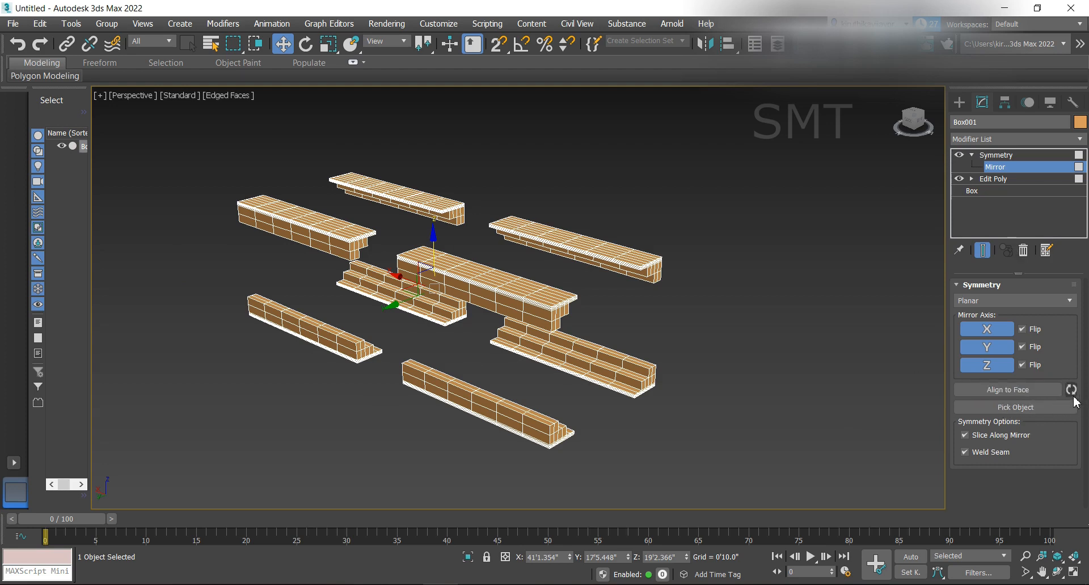
click(1032, 391)
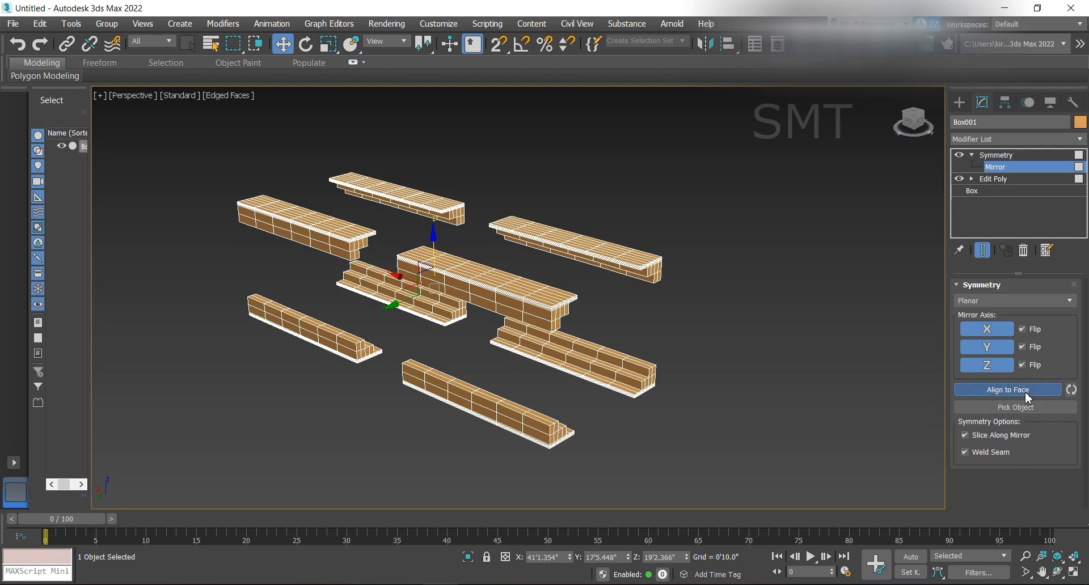
middle_drag(705, 394, 659, 379)
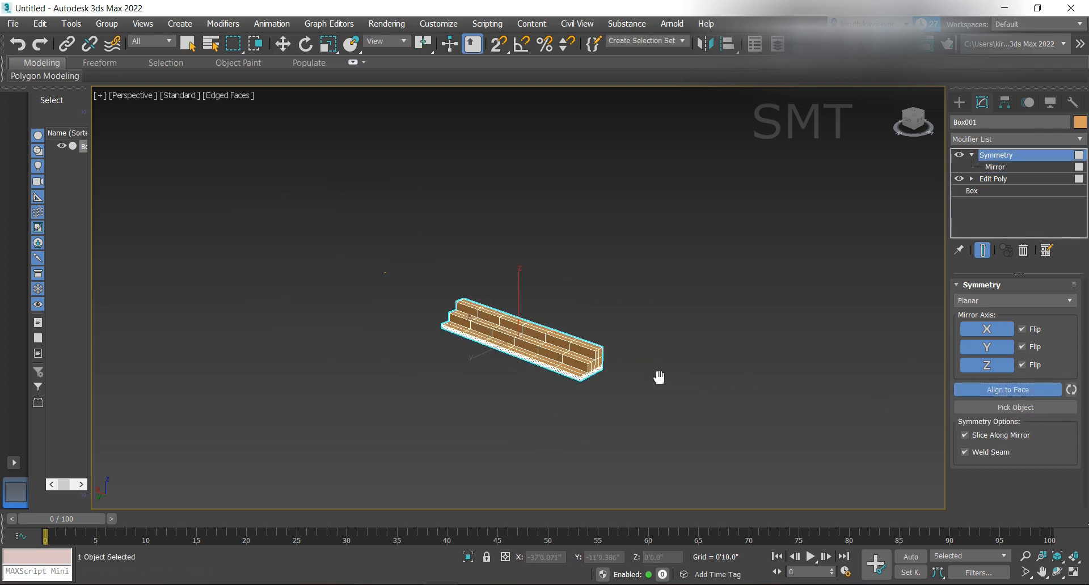
scroll(498, 336, up, 2)
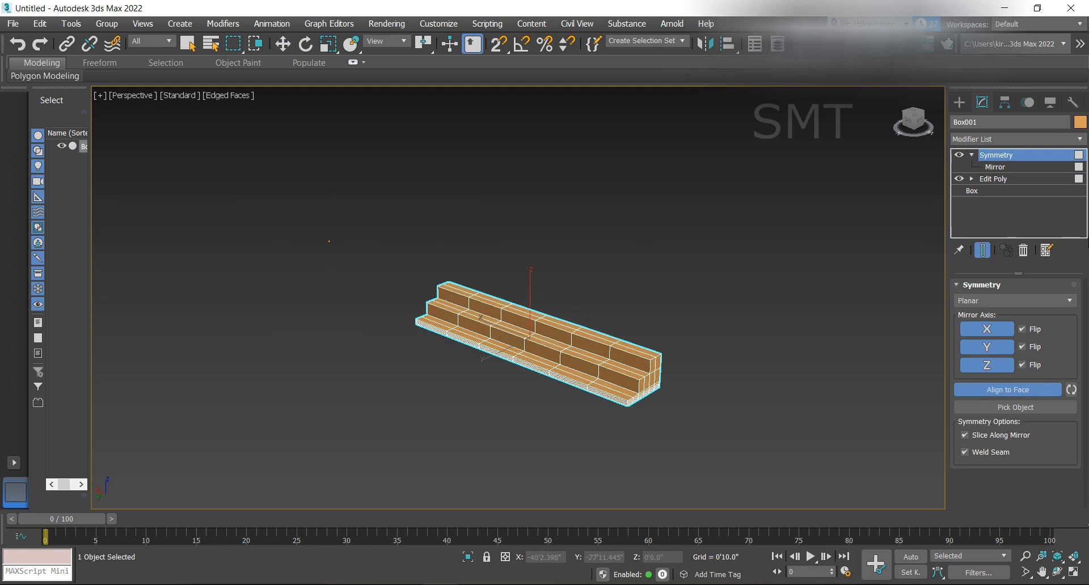
- Switch the Symmetry modifier from Planar to Radial, trying the X and Y axes and settling on Z
click(1033, 299)
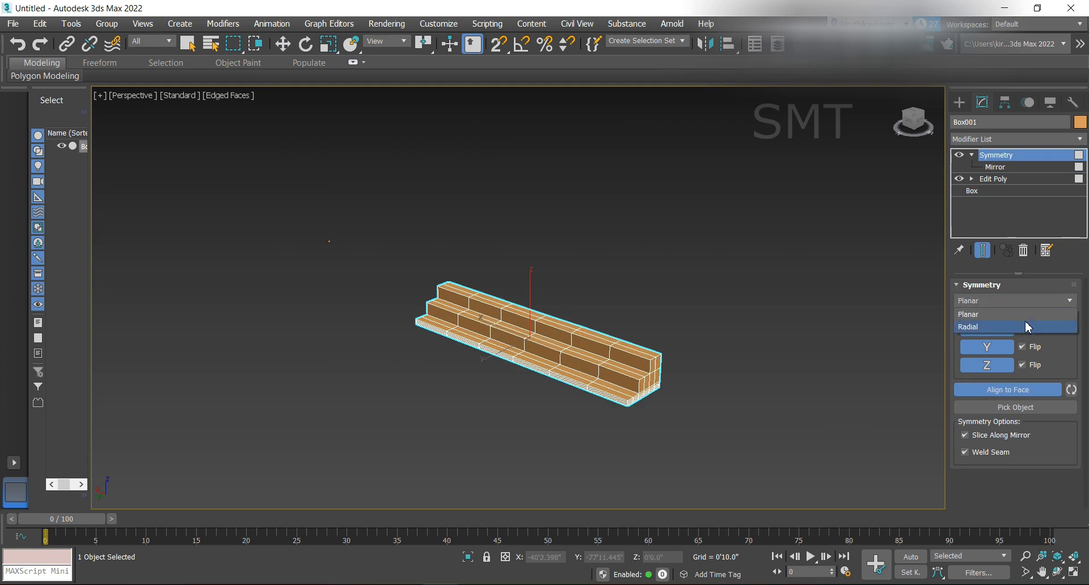
click(1025, 327)
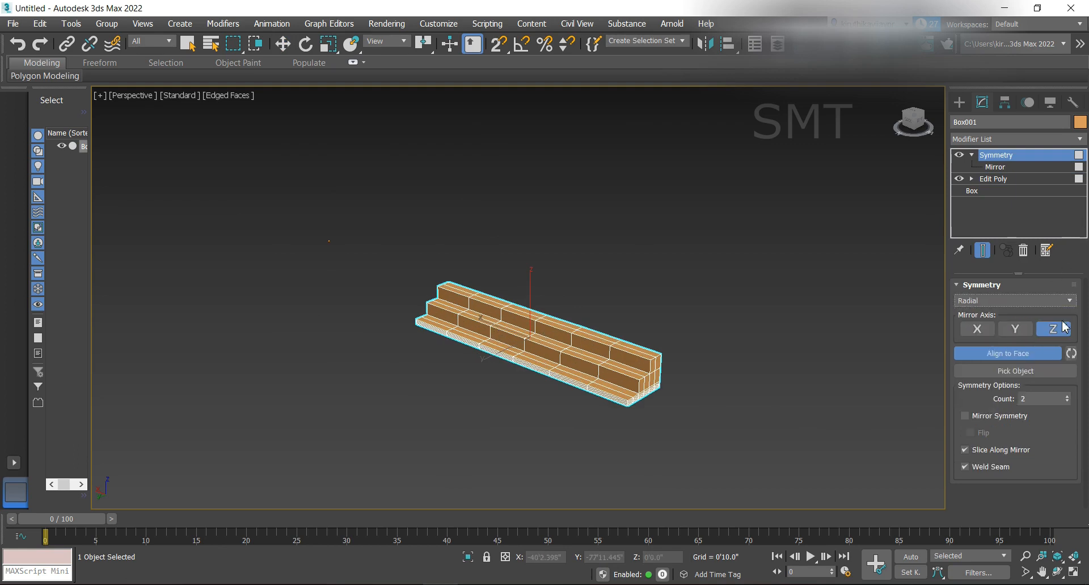
click(978, 332)
click(1027, 335)
click(1054, 332)
- Set the radial count to 5 and move the mirror center to about X 42'5.1", Y -104'4.6", Z 4'10.6"
click(998, 170)
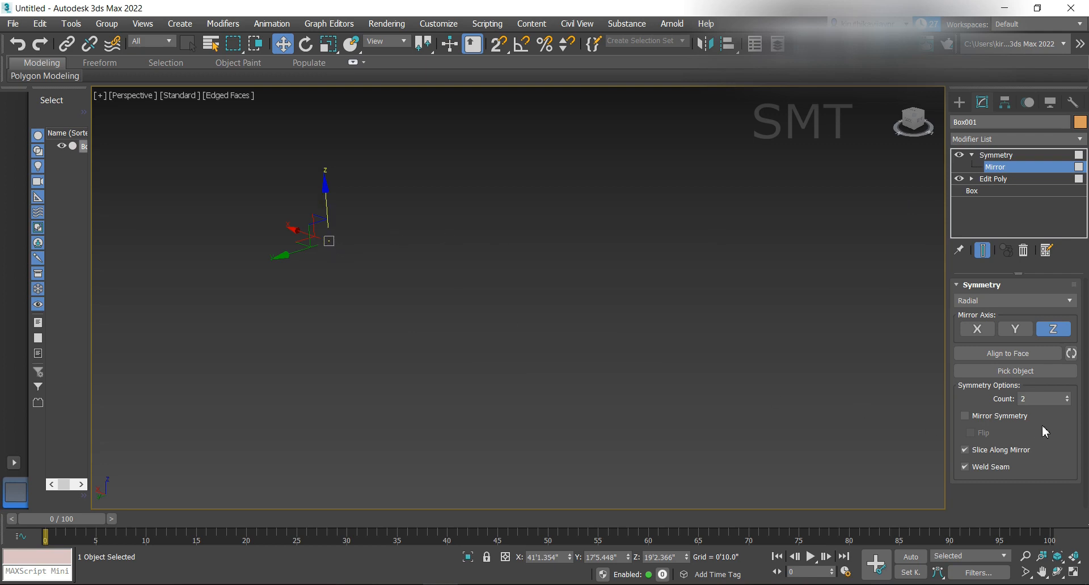
click(1068, 397)
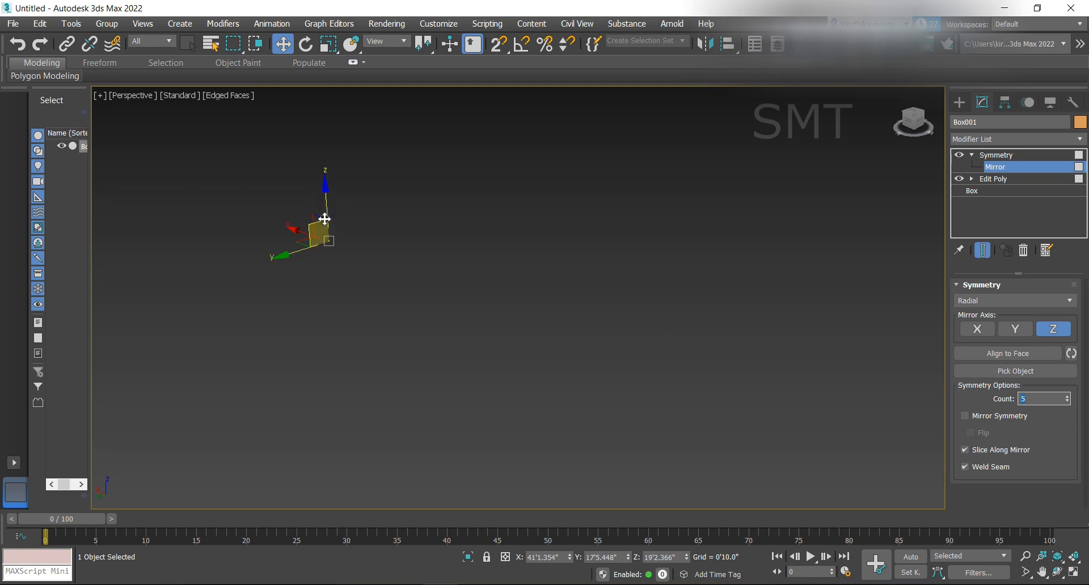
drag(329, 201, 575, 237)
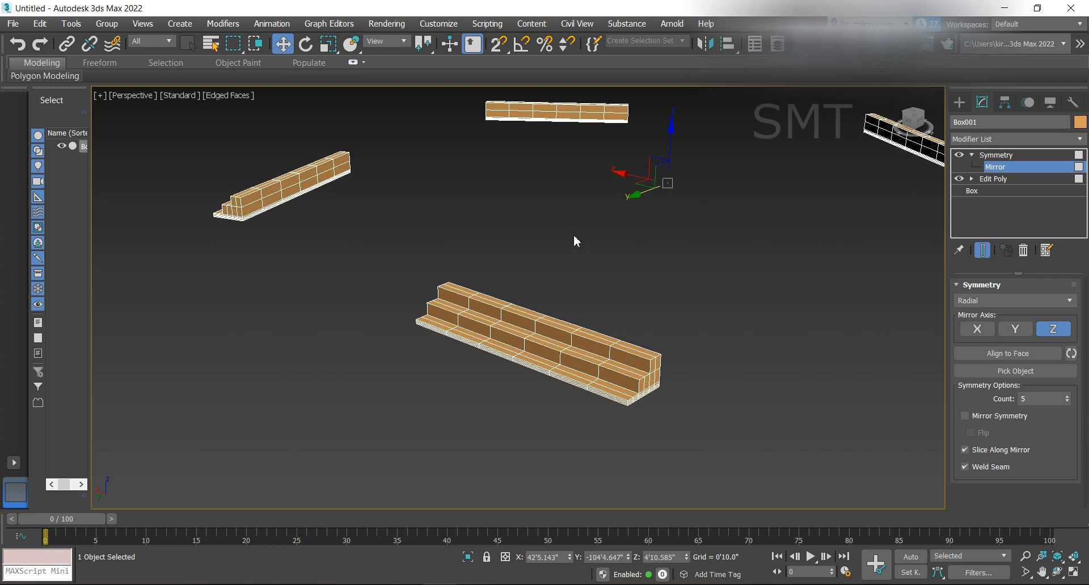
middle_drag(693, 250, 631, 274)
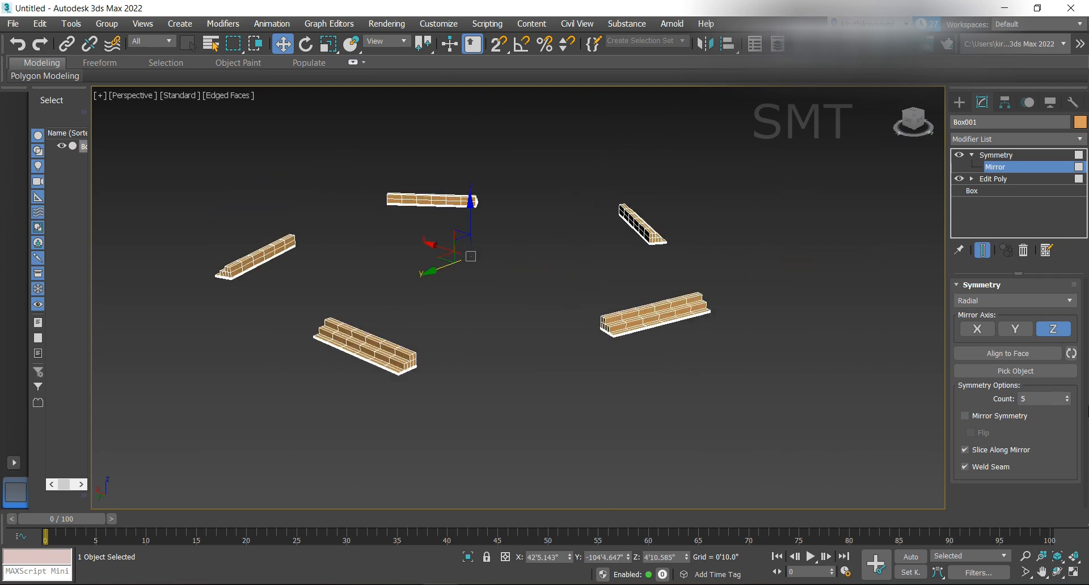
- Increase the radial symmetry count to 13 copies around the Z axis
click(1069, 397)
click(1068, 397)
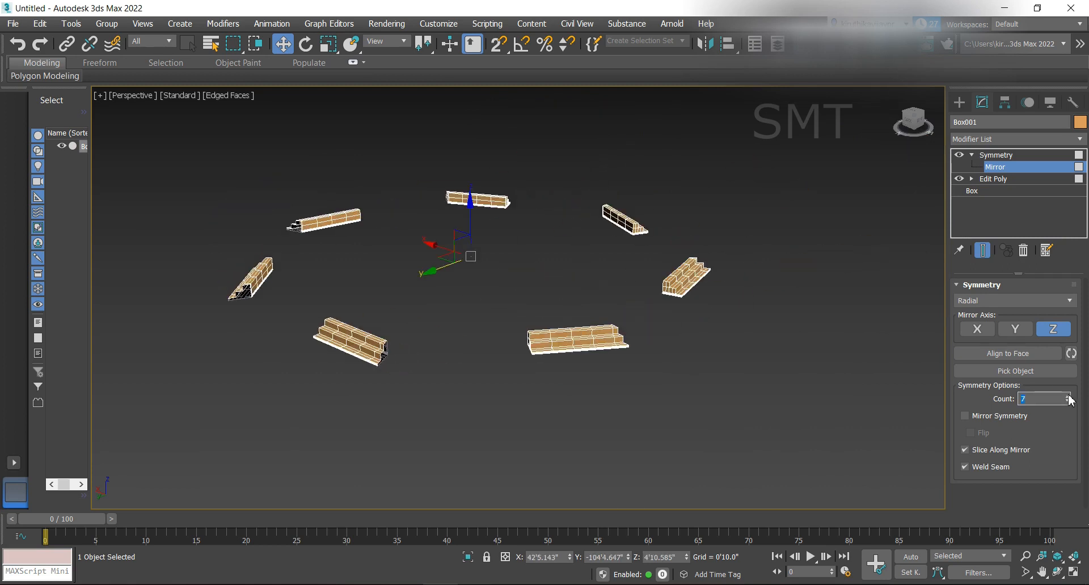
click(1069, 398)
click(1068, 397)
click(1069, 397)
click(1069, 398)
click(1069, 397)
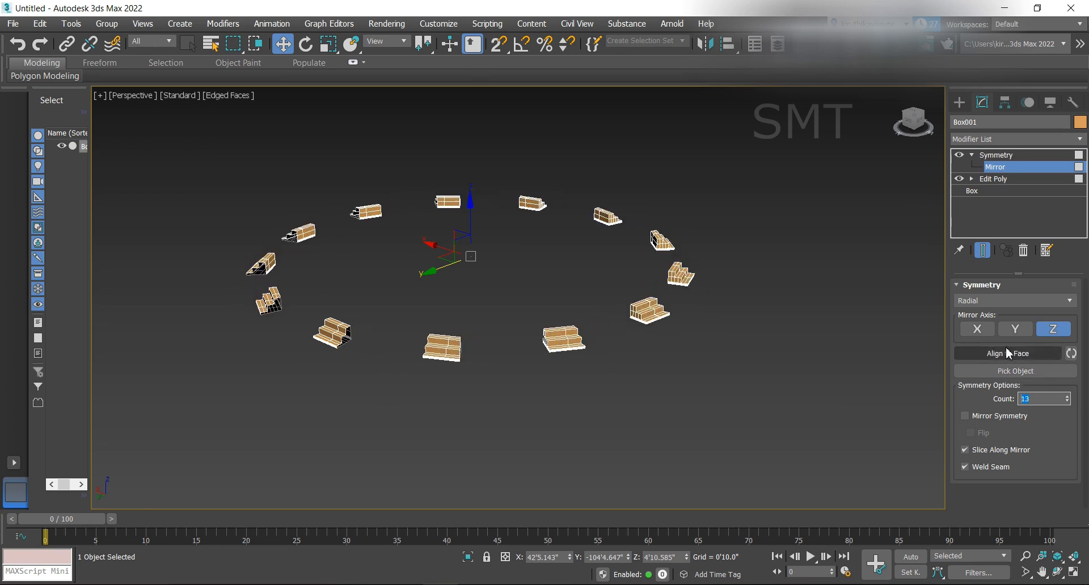
- Change the radial axis to Y and move the mirror center to about X -93'3.7" and Y -146'11"
click(1016, 328)
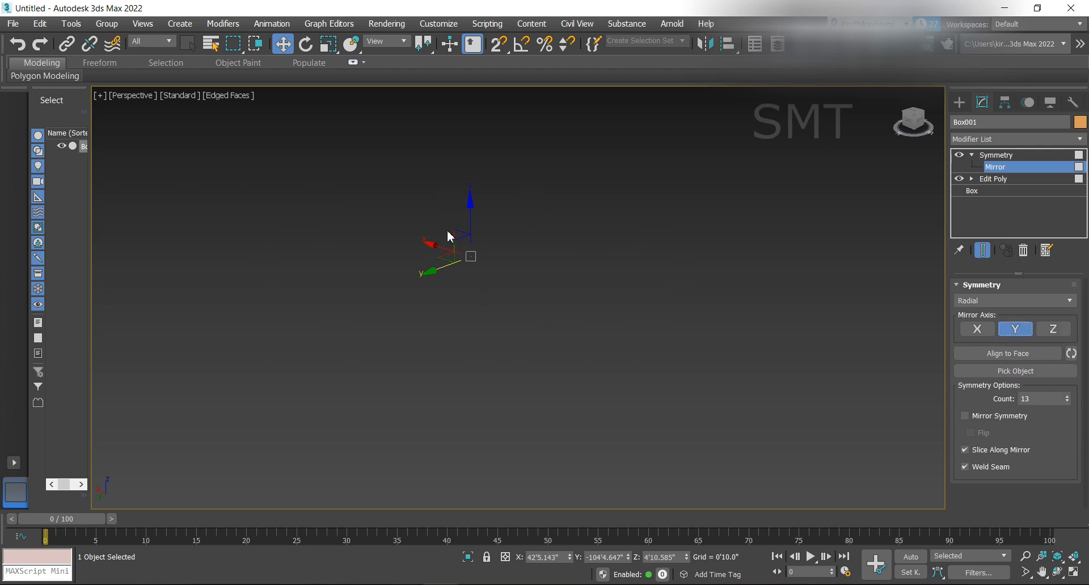
mouse_move(430, 277)
mouse_down()
mouse_move(170, 352)
mouse_move(425, 278)
mouse_up()
drag(551, 294, 511, 332)
middle_drag(572, 371, 547, 352)
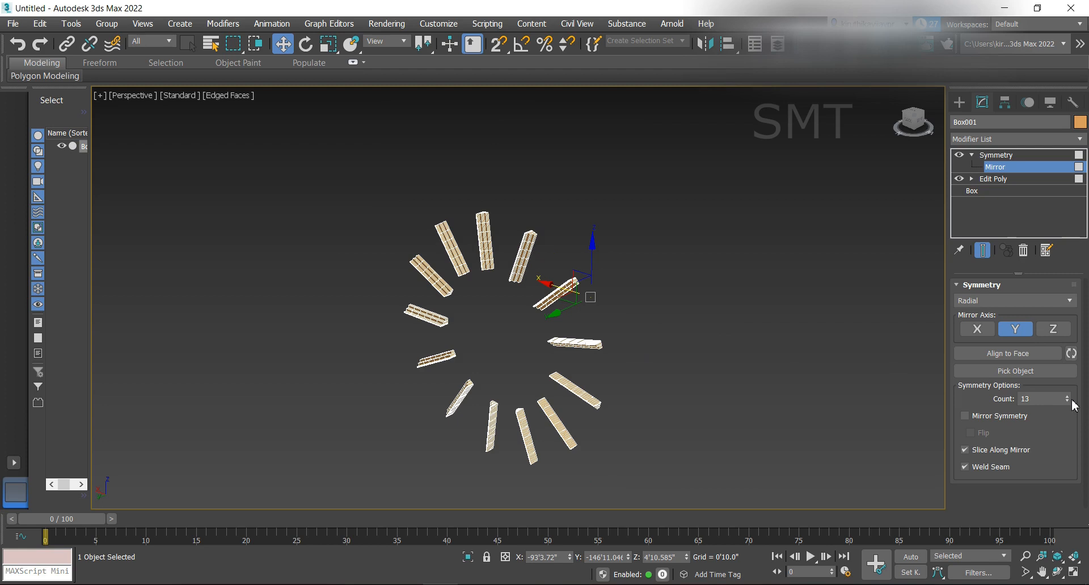
- Enable Mirror Symmetry for the radial copies, inspect the mirrored pieces up close, and compare them with the option off and on
click(991, 419)
scroll(495, 270, up, 10)
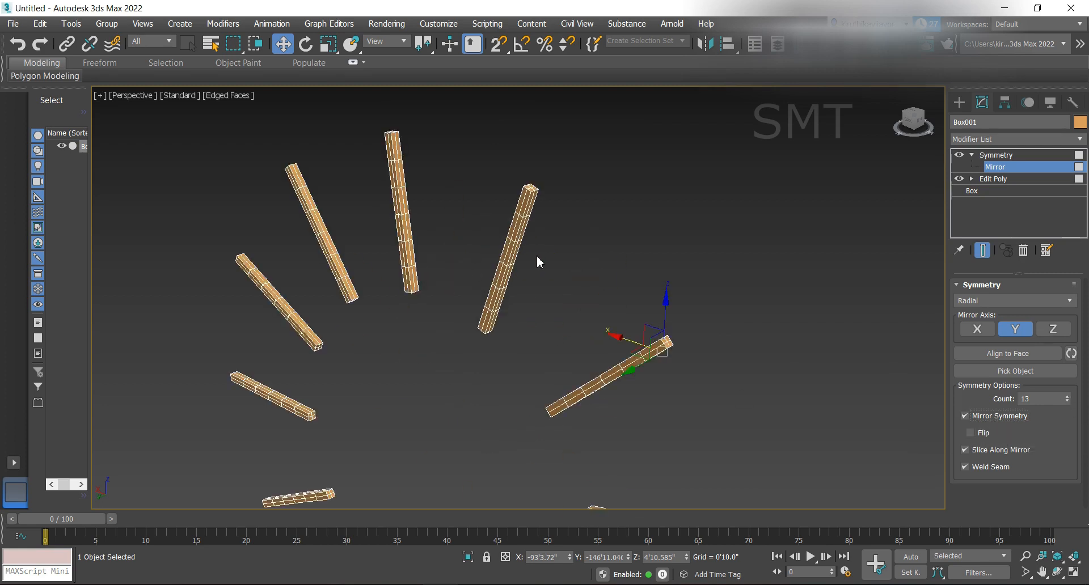
scroll(530, 291, down, 10)
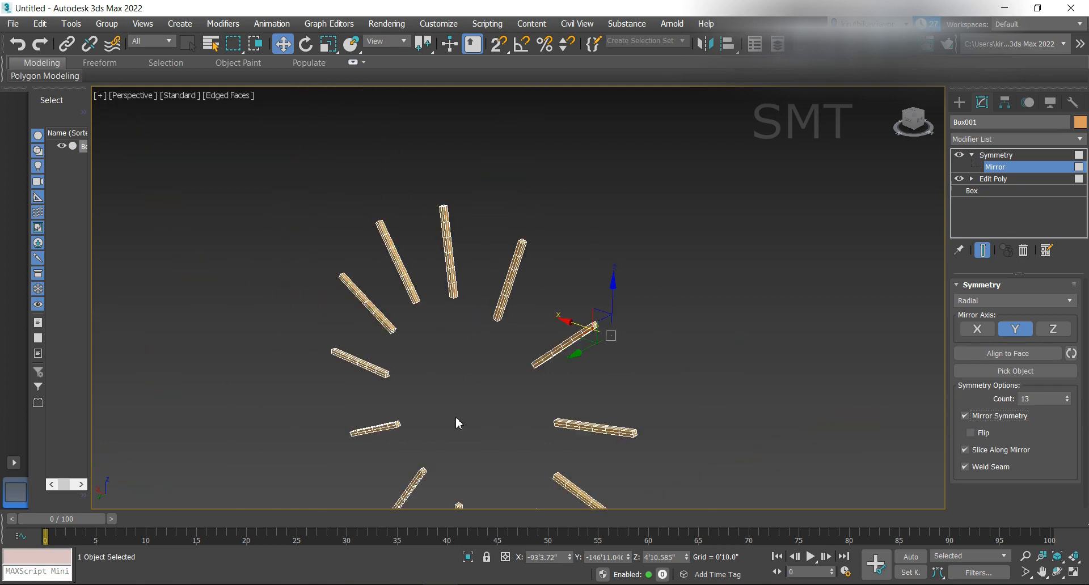
scroll(434, 414, down, 5)
scroll(561, 238, up, 4)
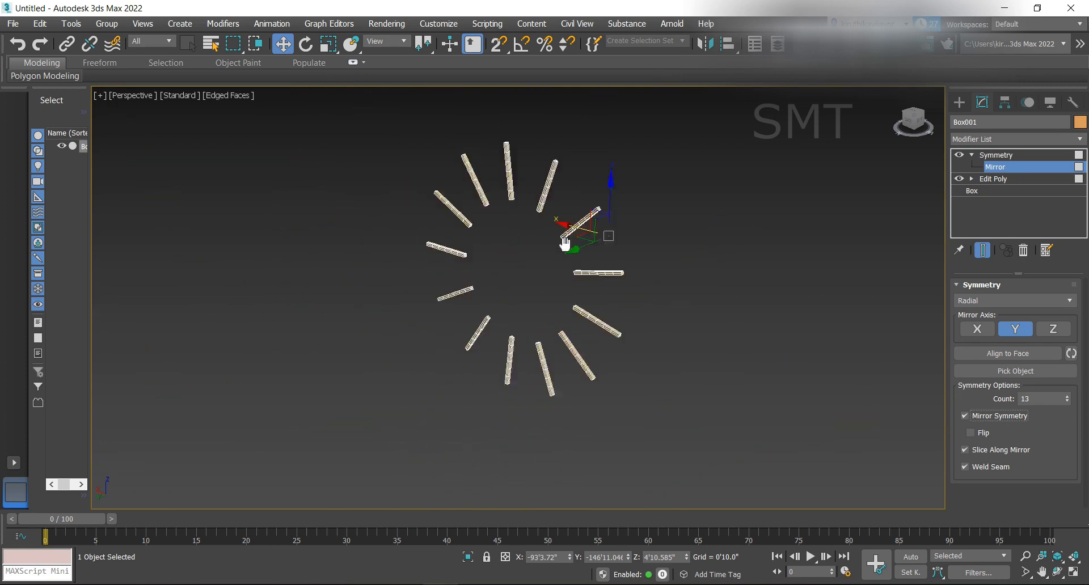
scroll(545, 397, up, 5)
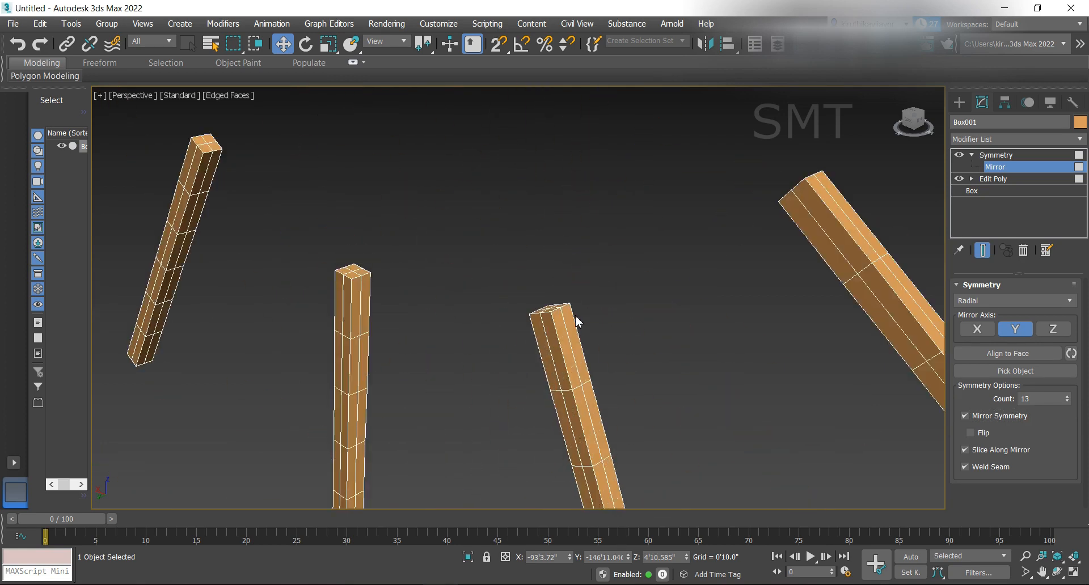
scroll(584, 329, down, 1)
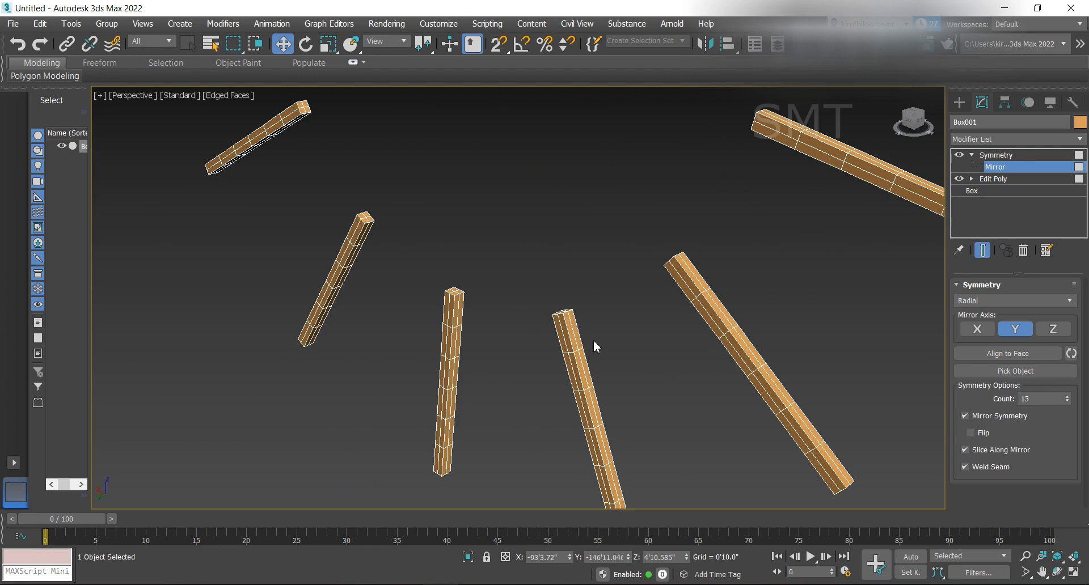
click(968, 417)
click(966, 416)
- Reduce the radial count to 8 and lower the mirror center to about Z -17'7.4"
drag(1067, 404, 1067, 410)
scroll(693, 329, down, 4)
middle_drag(700, 296, 657, 372)
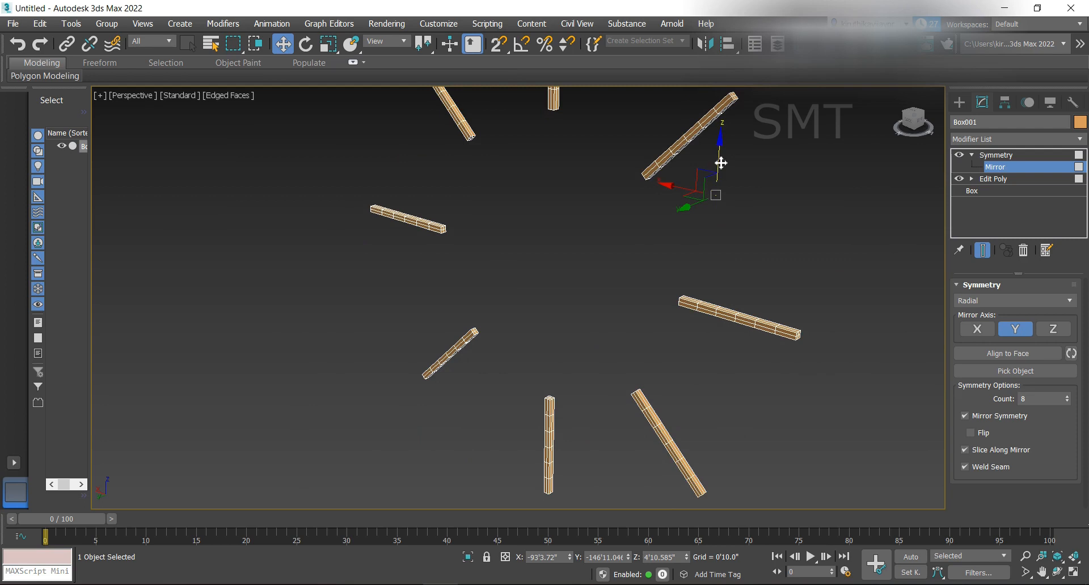
drag(719, 165, 553, 377)
scroll(553, 378, up, 3)
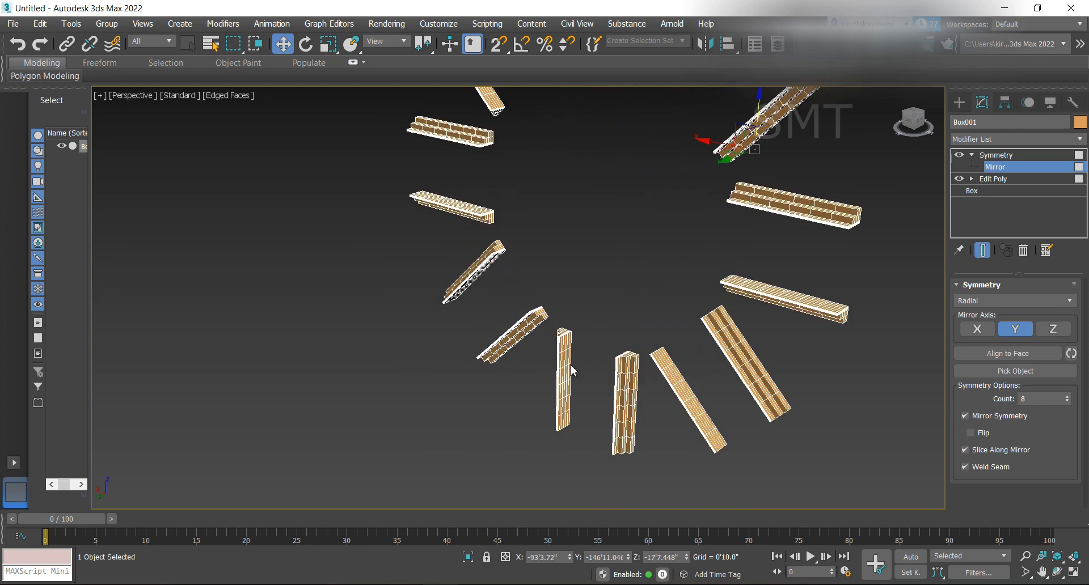
- Compare the ring with Mirror Symmetry off and on, and try the Flip option
click(985, 420)
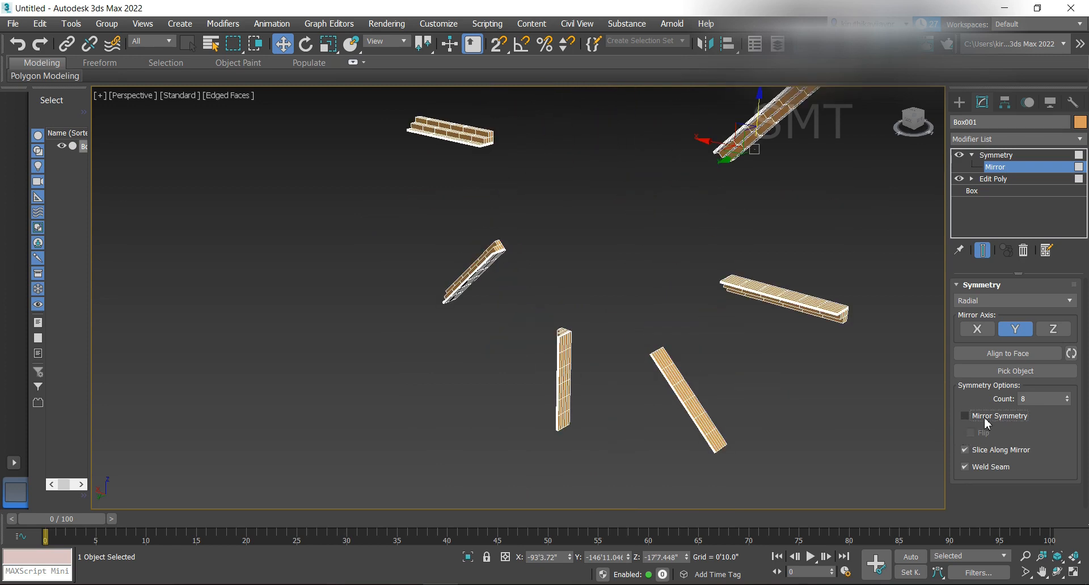
click(987, 419)
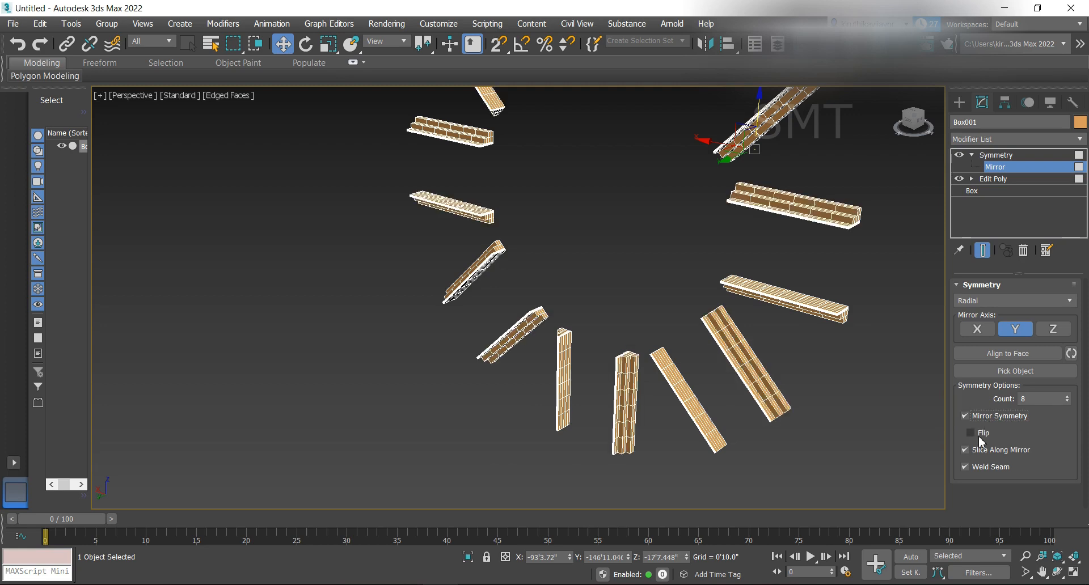
click(981, 434)
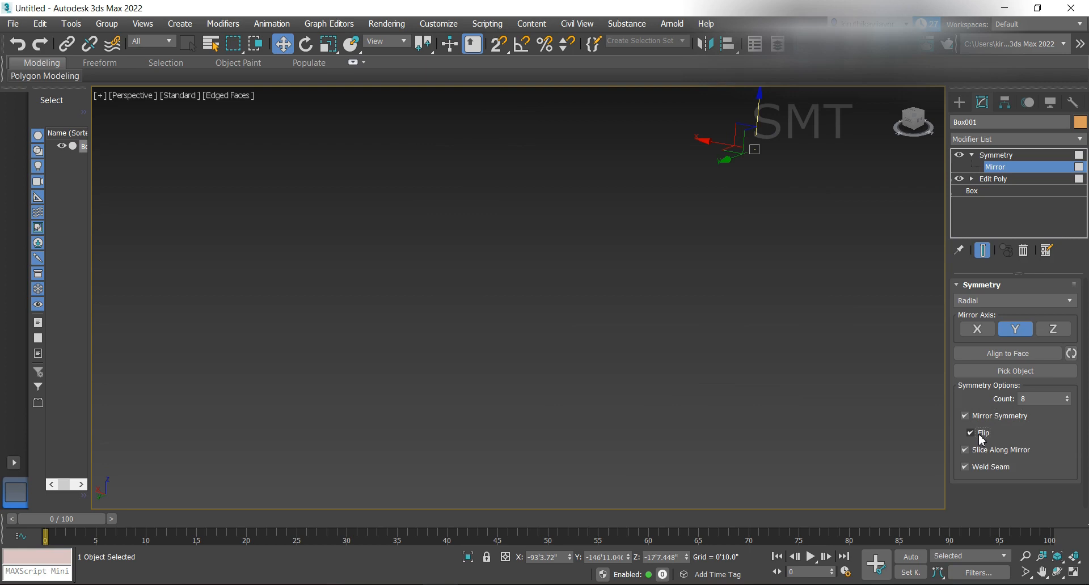
- With Flip off, reposition the mirror center to about X -16'5.8", Y -205'3.3", Z -7'11.7" so the copies form V-shaped pairs
scroll(625, 251, down, 1)
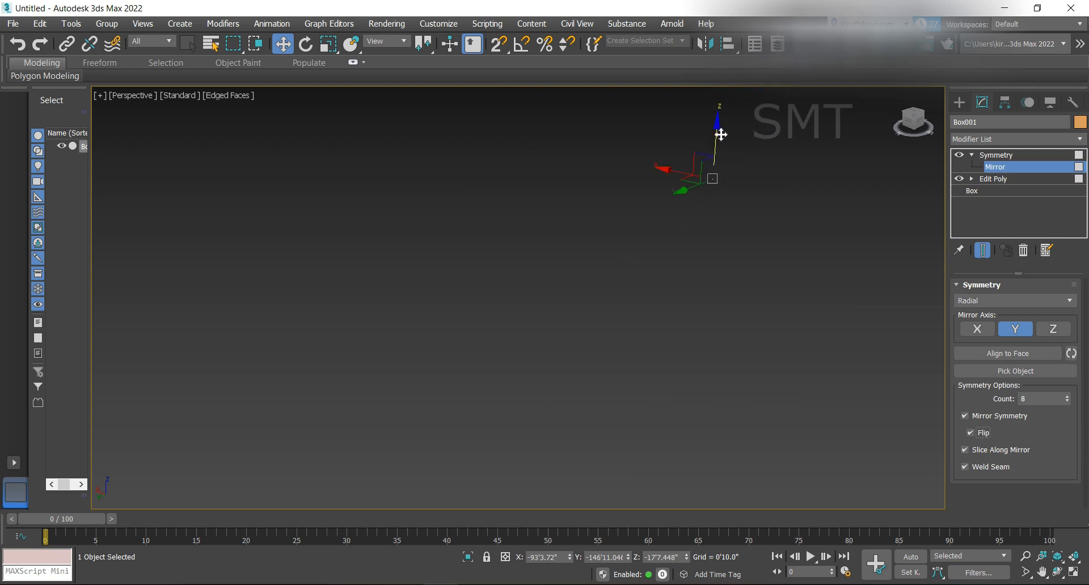
drag(715, 161, 709, 200)
drag(672, 235, 406, 192)
drag(403, 191, 577, 138)
drag(625, 328, 644, 182)
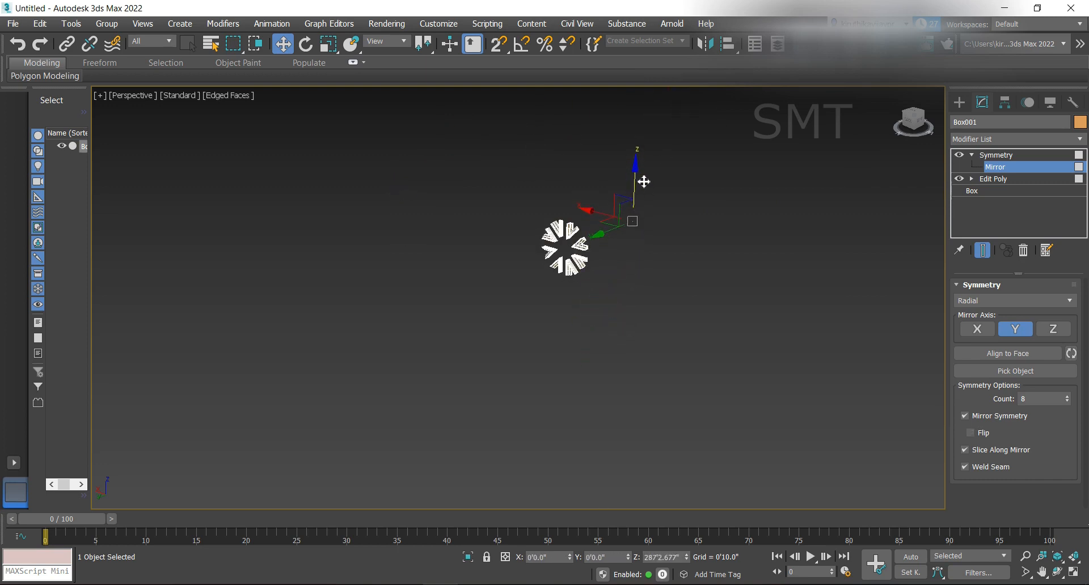
scroll(555, 253, up, 6)
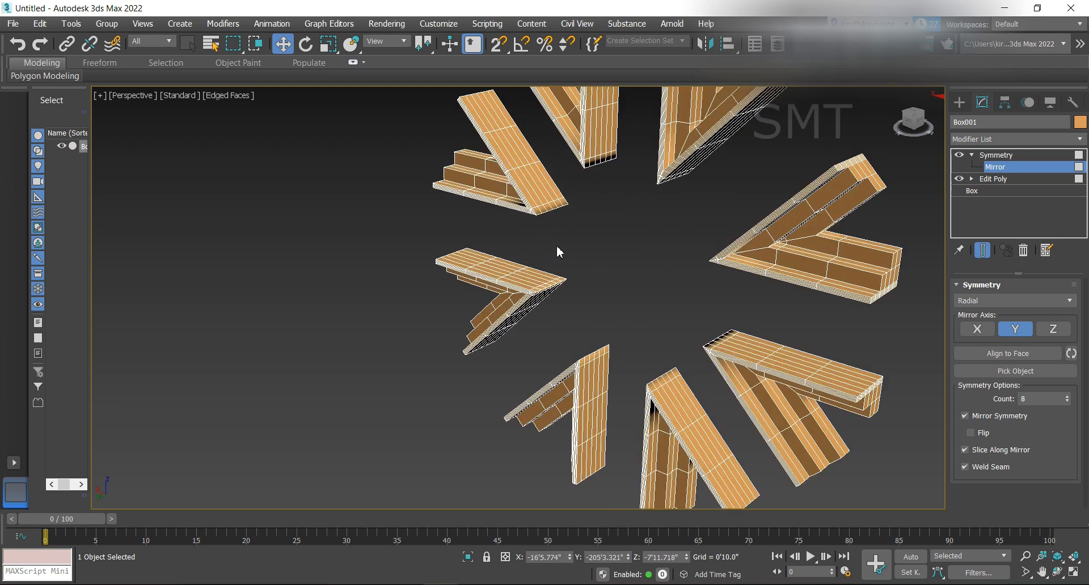
scroll(557, 252, down, 3)
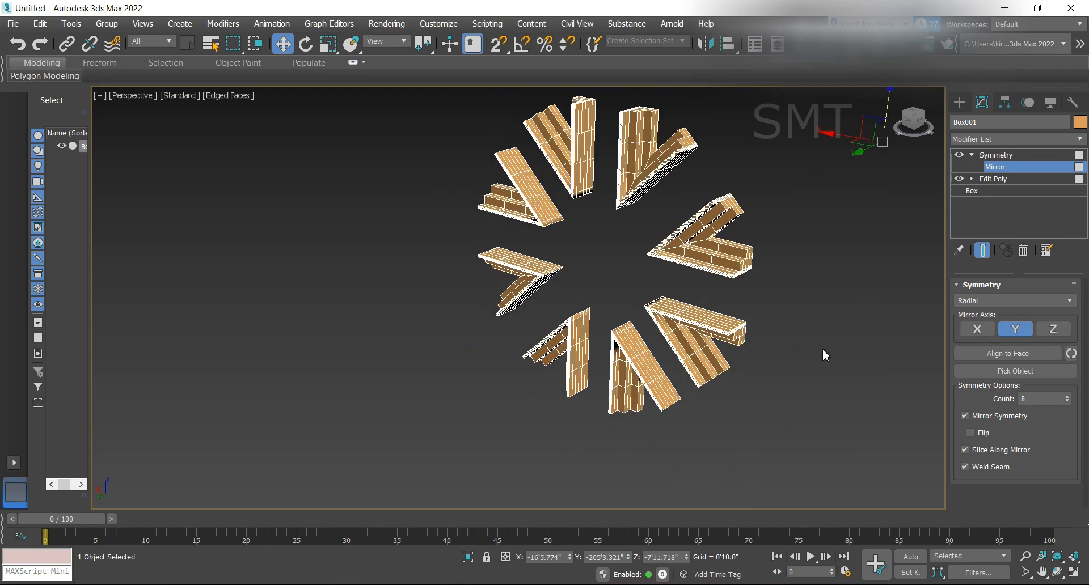
- Compare the ring of V-shaped pairs with Mirror Symmetry off and on, and set the radial count to 9
click(986, 419)
click(986, 420)
click(1068, 397)
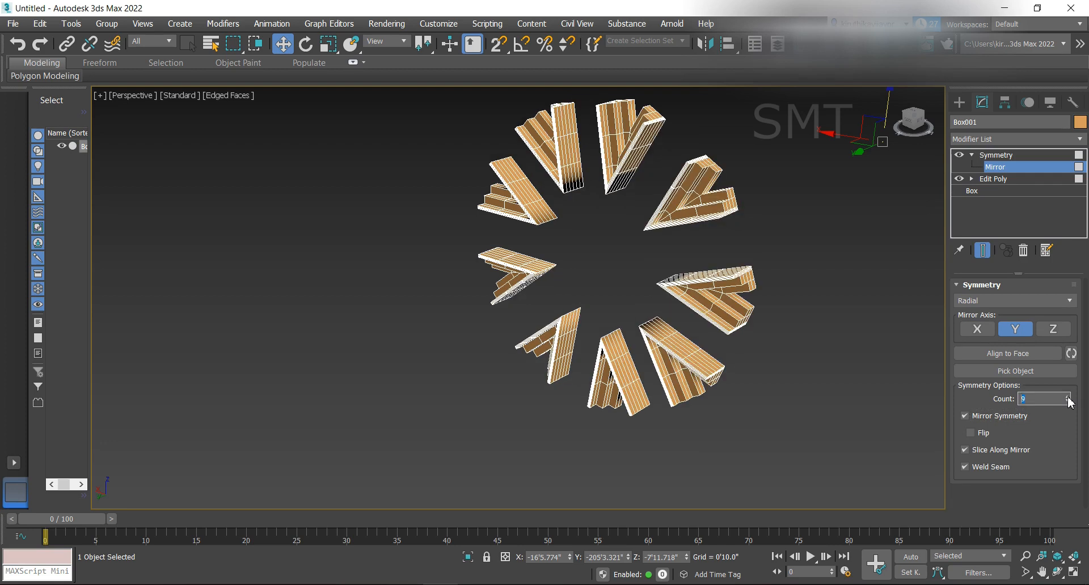
- Compare the ring of V-shaped pairs with Slice Along Mirror off and on, view it from the back, and try Flip
click(1001, 450)
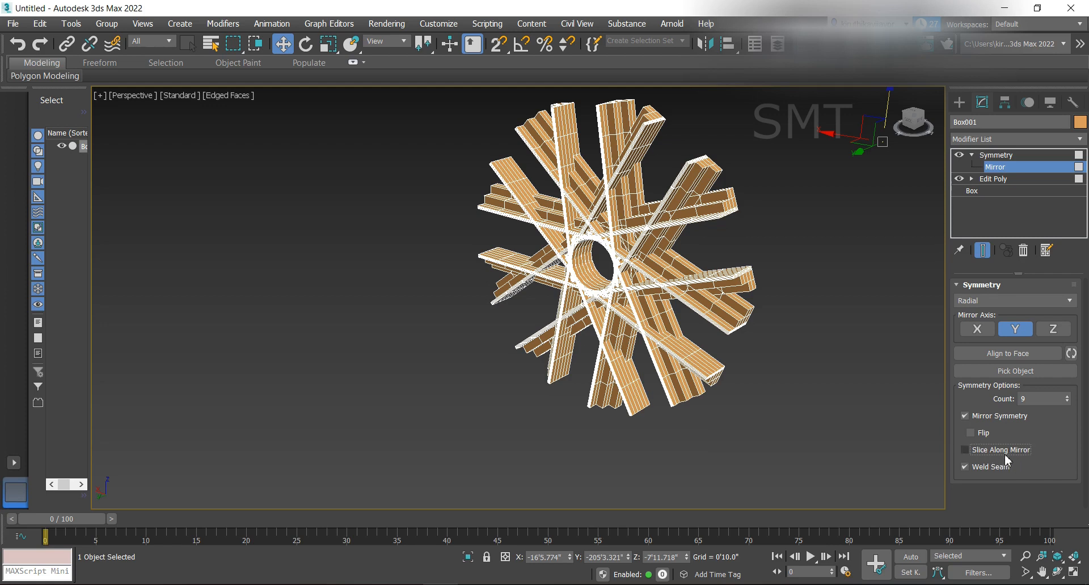
click(1005, 454)
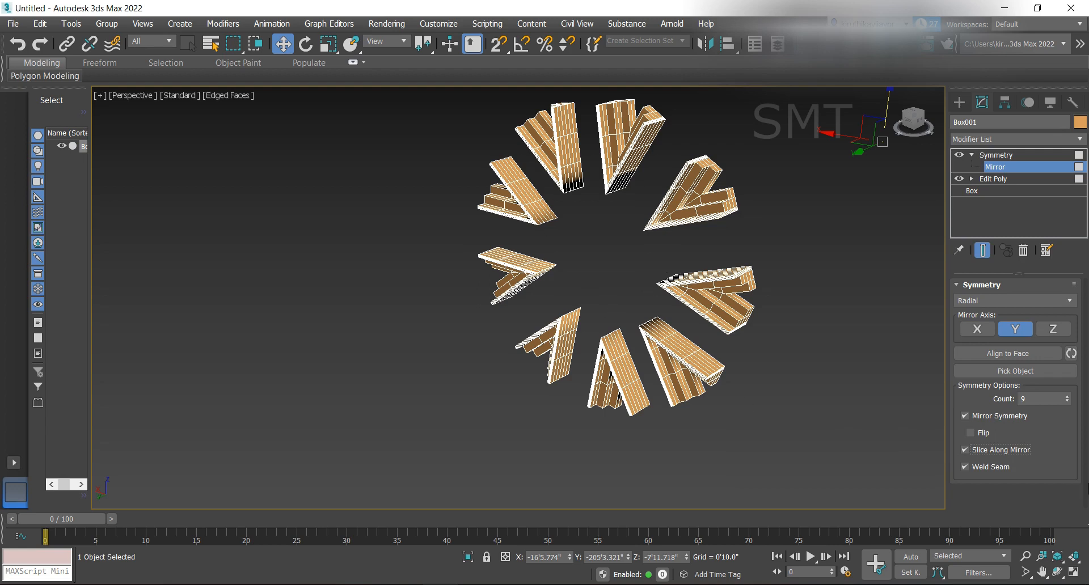
click(987, 453)
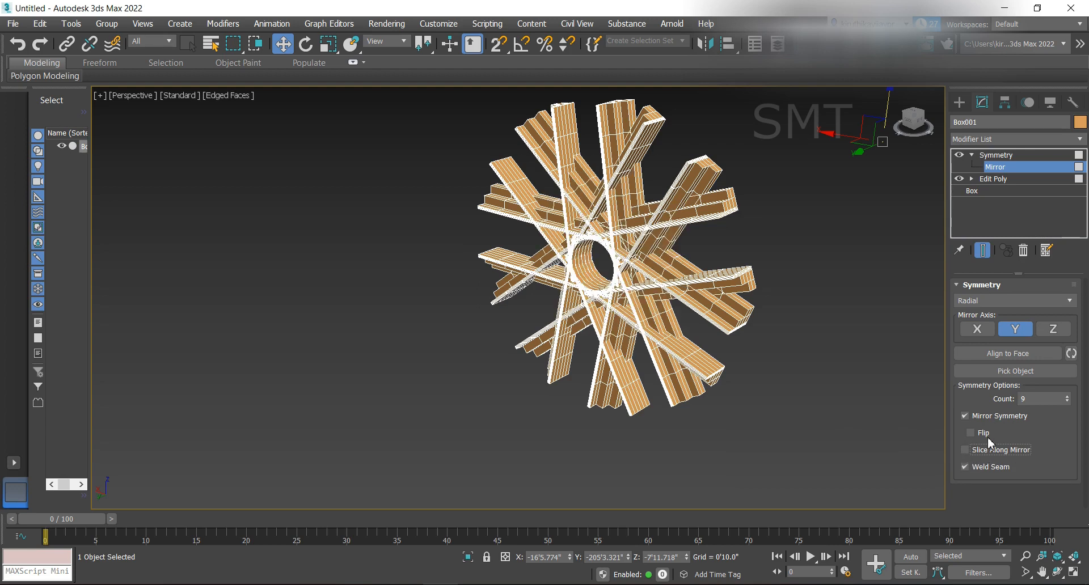
click(912, 127)
mouse_move(917, 145)
mouse_down()
mouse_move(927, 145)
mouse_move(893, 155)
mouse_move(918, 147)
mouse_up()
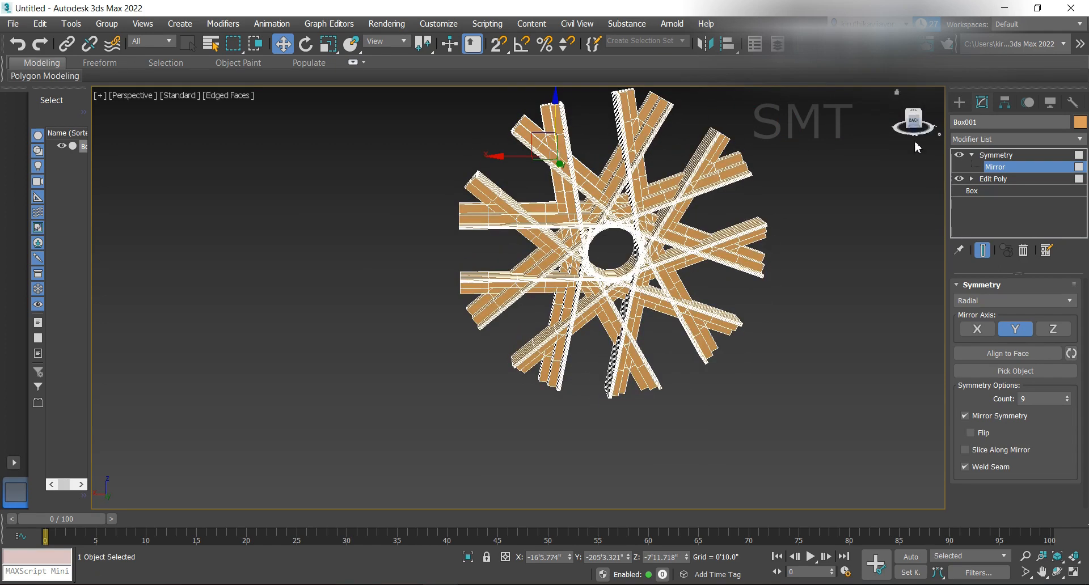
click(972, 433)
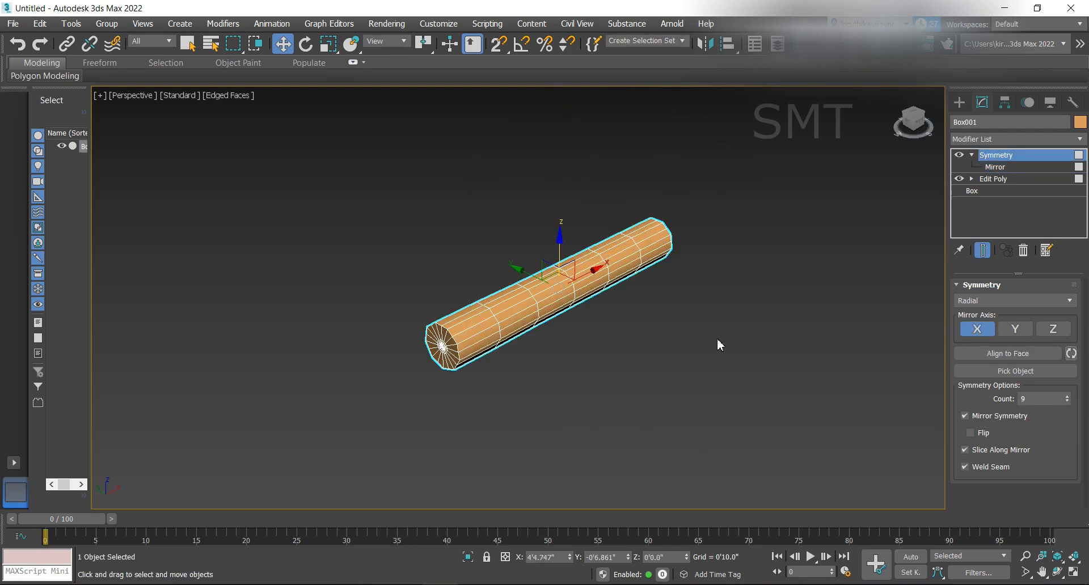
- With the radial symmetry on the X axis, lower the mirror center to about Z -35'10.4" to spread the copies apart
drag(560, 245, 597, 370)
click(995, 167)
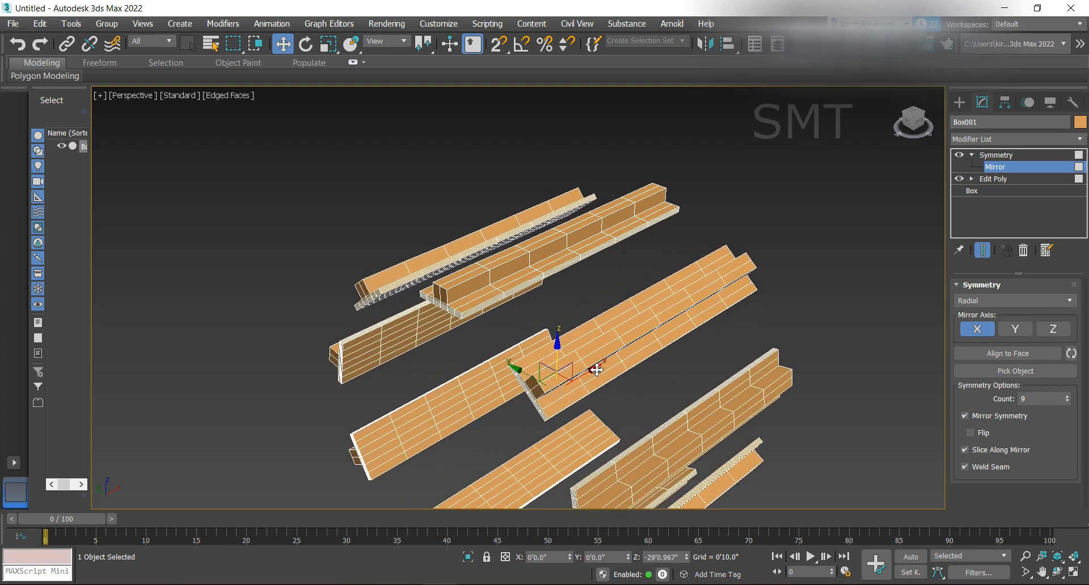
scroll(528, 326, down, 2)
middle_drag(529, 386, 552, 314)
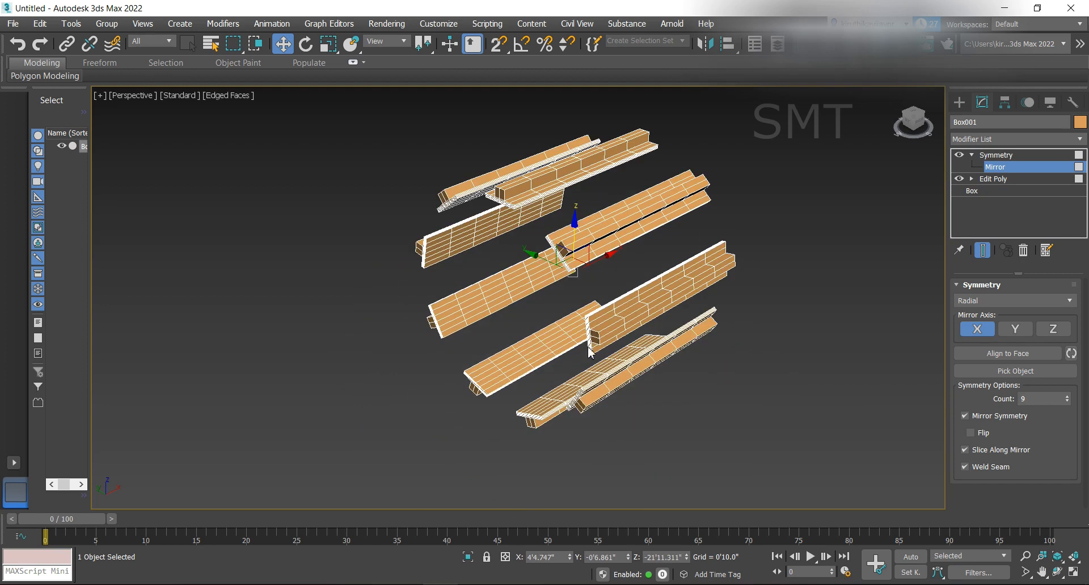
drag(577, 238, 578, 285)
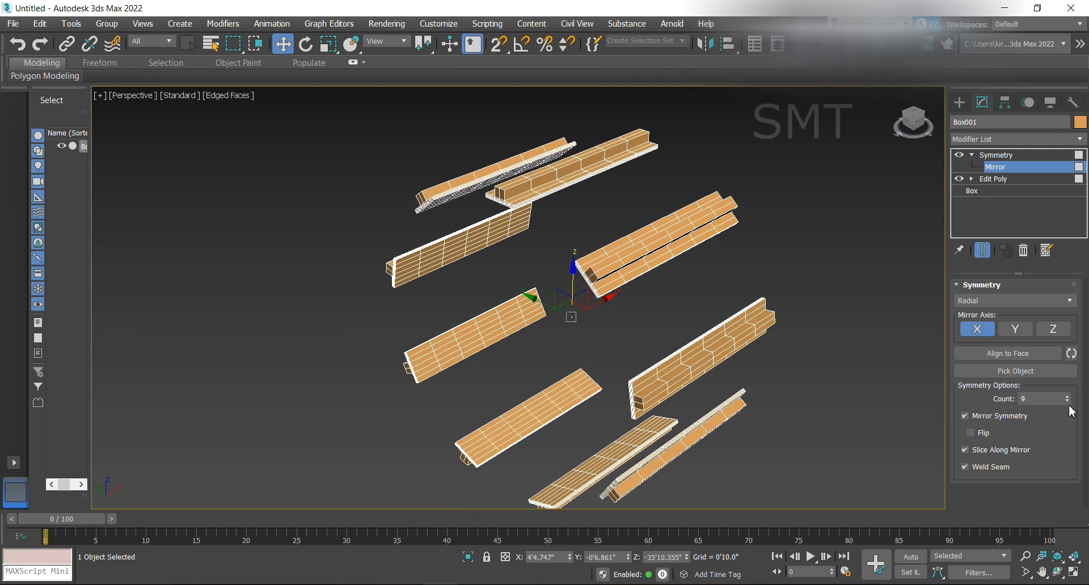
- Turn off Mirror Symmetry for the X-axis ring and examine the stepped profiles of the copies
click(999, 417)
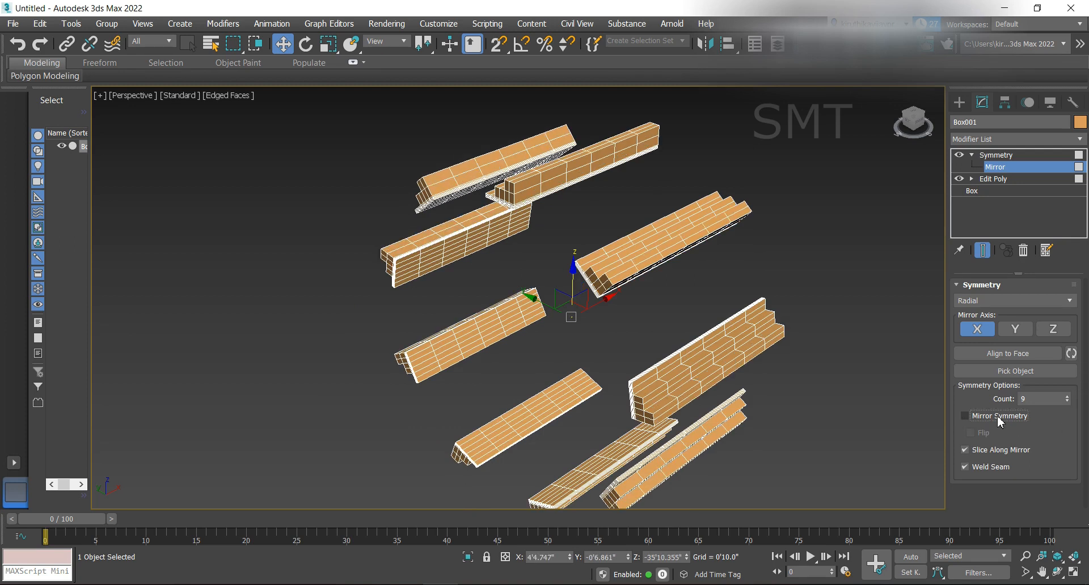
scroll(683, 301, down, 5)
scroll(673, 356, up, 4)
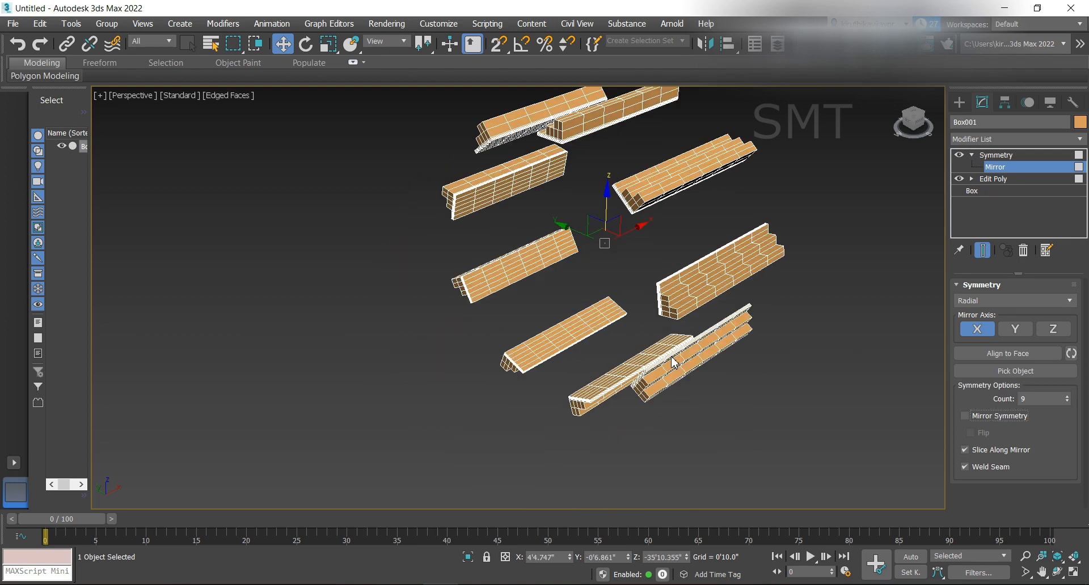
scroll(674, 363, up, 2)
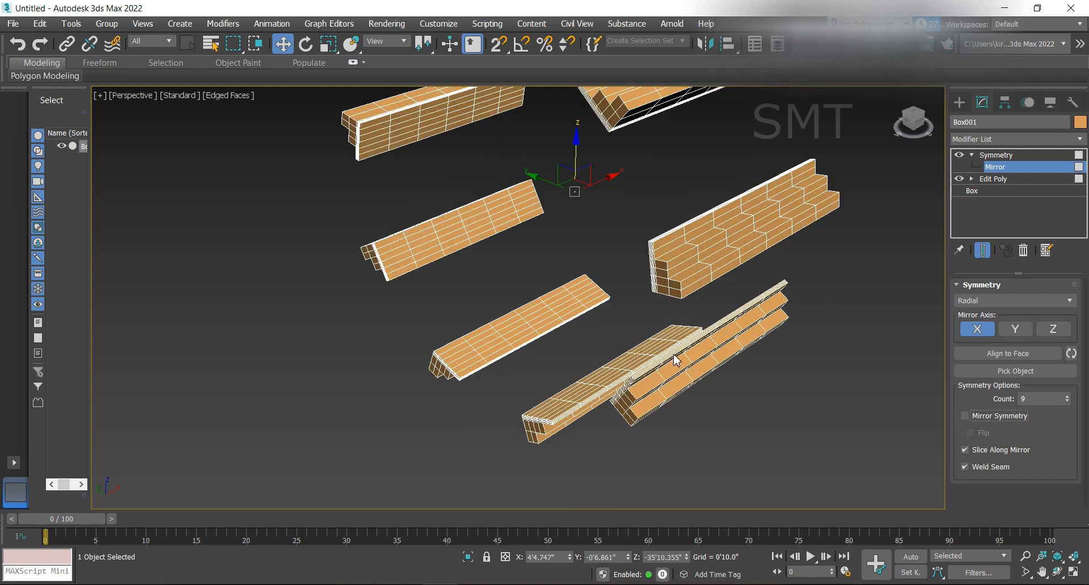
middle_drag(702, 373, 701, 388)
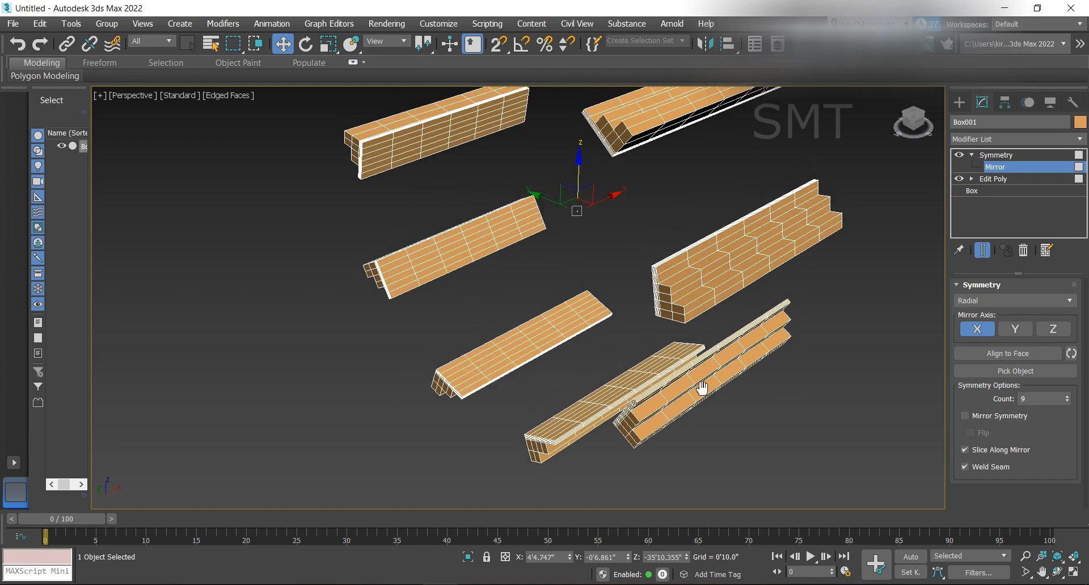
- Compare the copies with Mirror Symmetry on and with Flip added, then turn both options off again
click(965, 417)
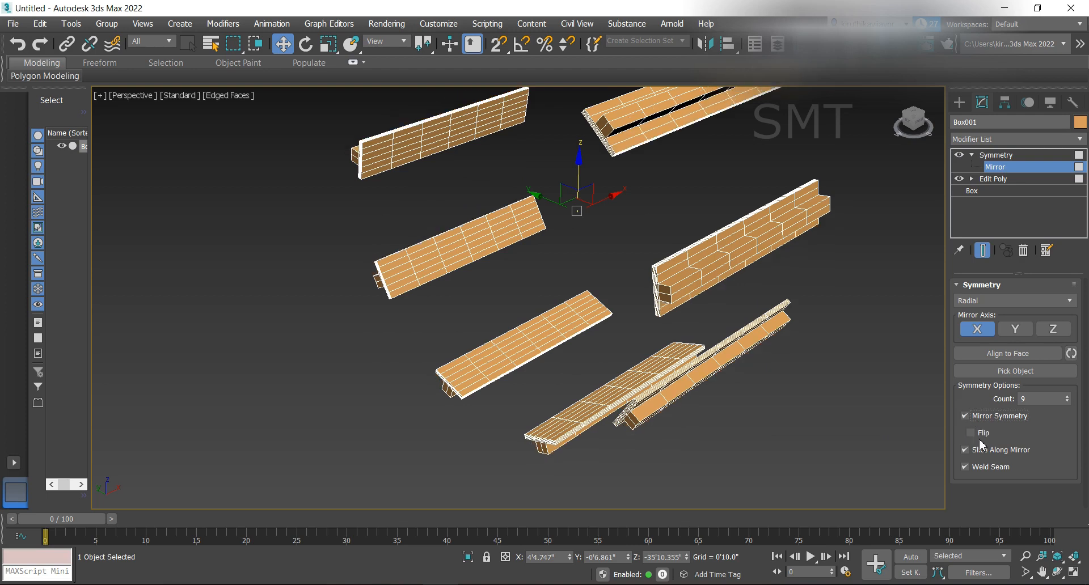
click(976, 435)
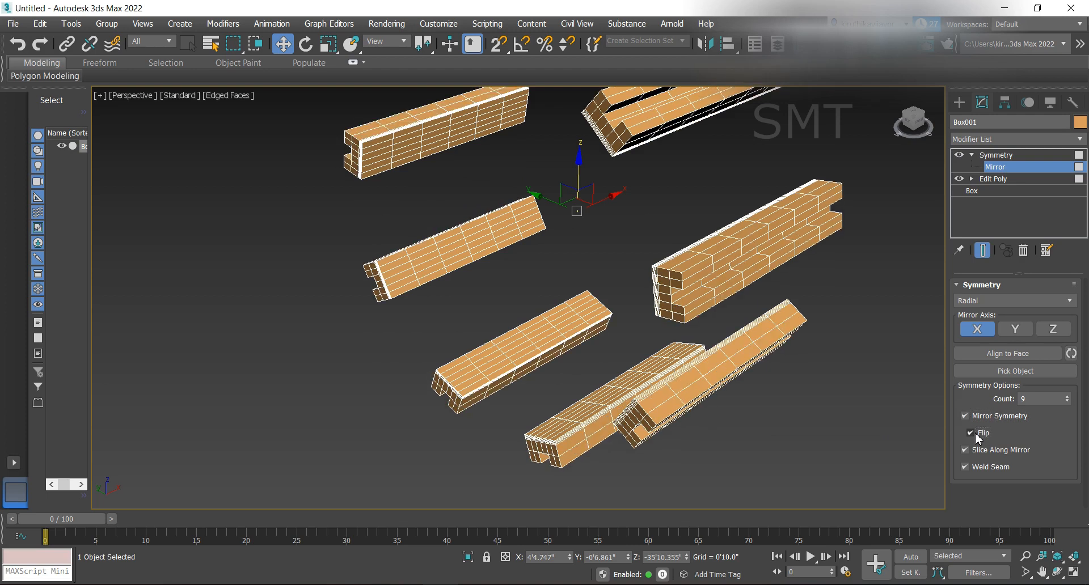
scroll(696, 293, up, 5)
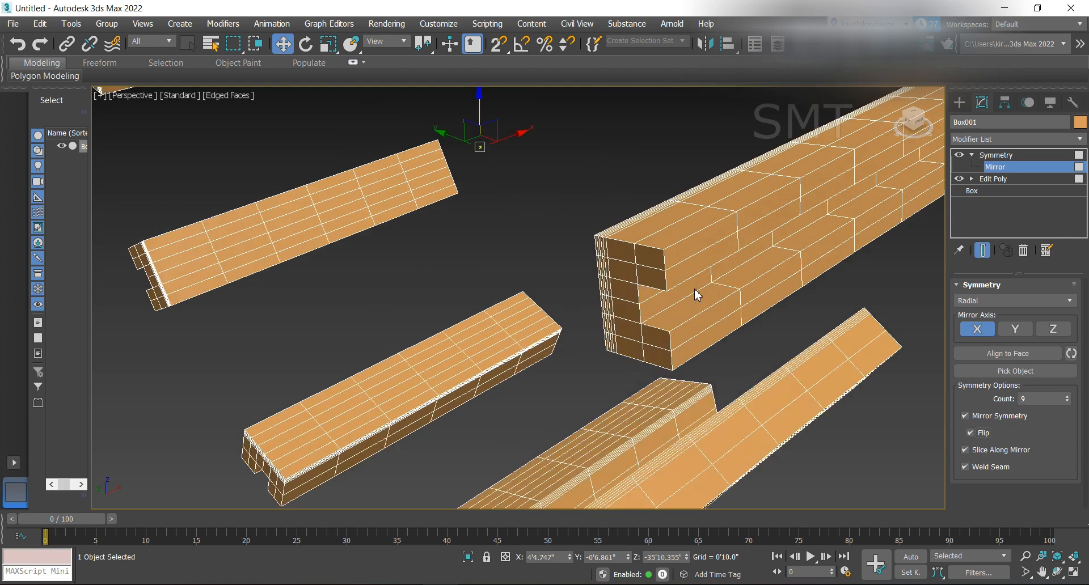
scroll(696, 293, down, 3)
scroll(697, 294, down, 2)
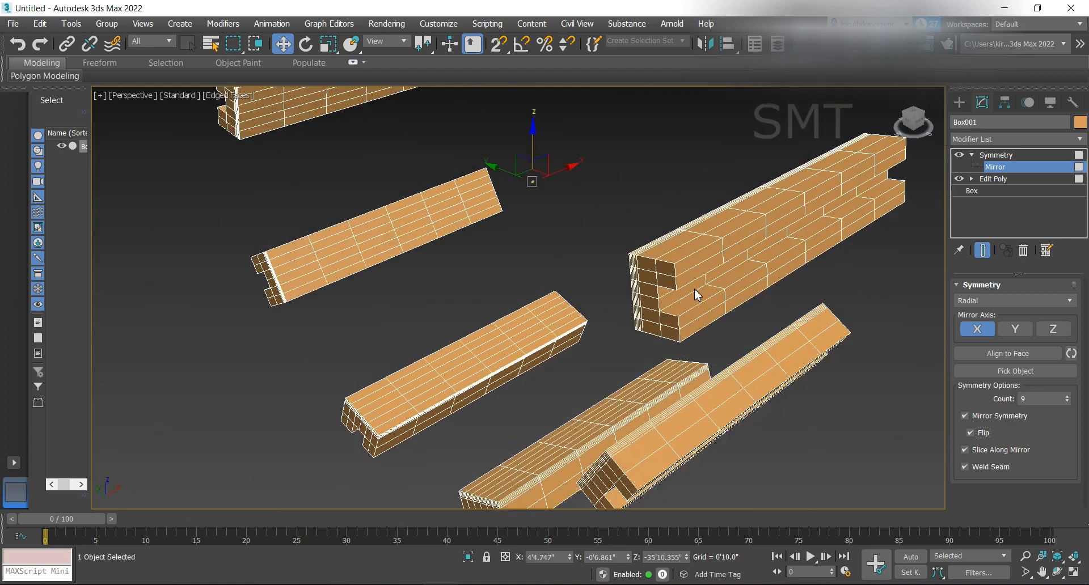
click(971, 433)
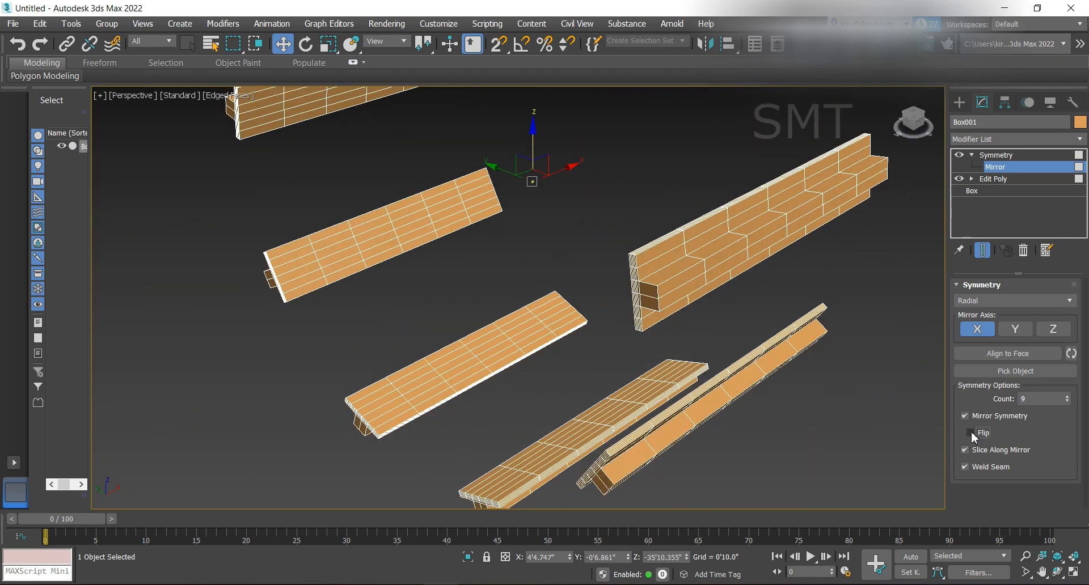
click(976, 419)
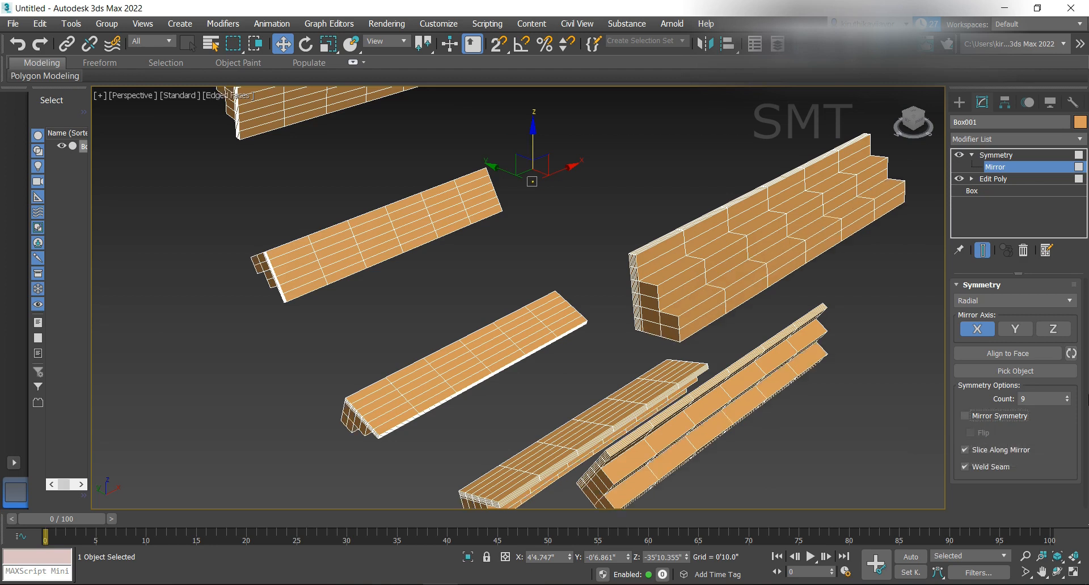
- Set the radial count to 10, try Slice Along Mirror off, and move the mirror center to about Z -32'4.8"
click(1068, 397)
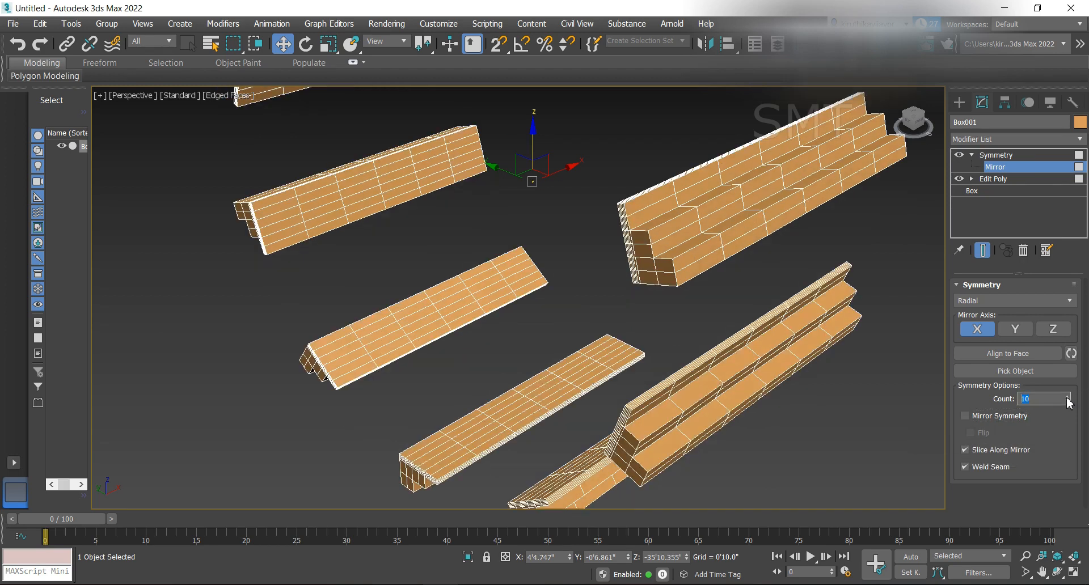
scroll(729, 405, down, 5)
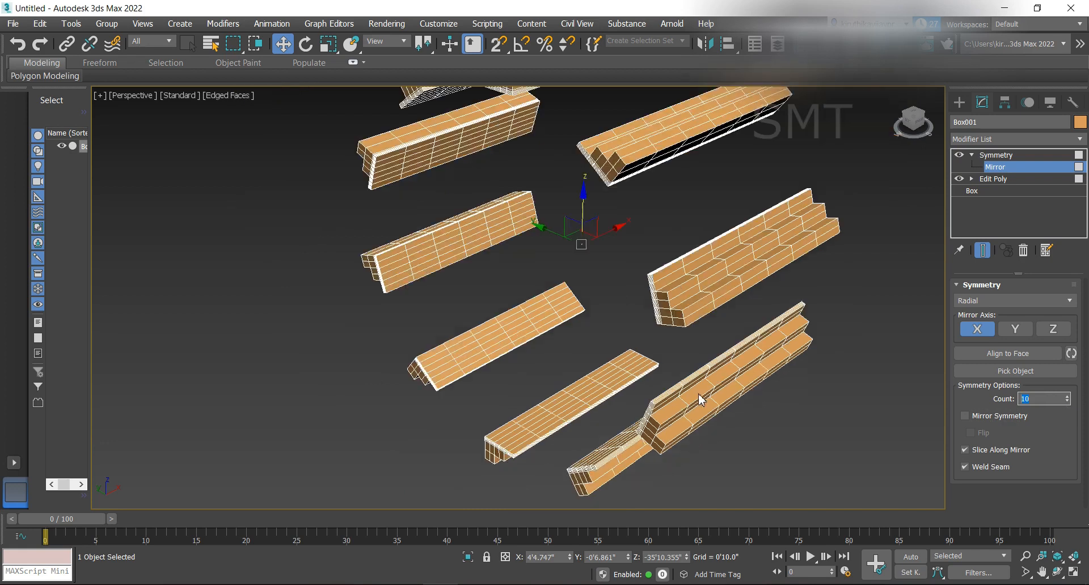
click(987, 451)
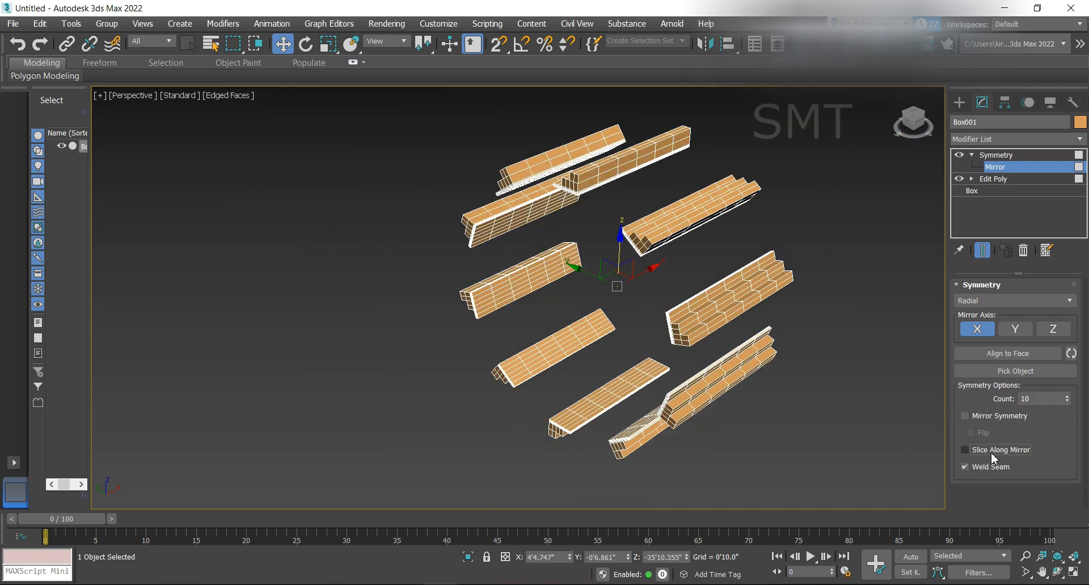
drag(624, 241, 669, 257)
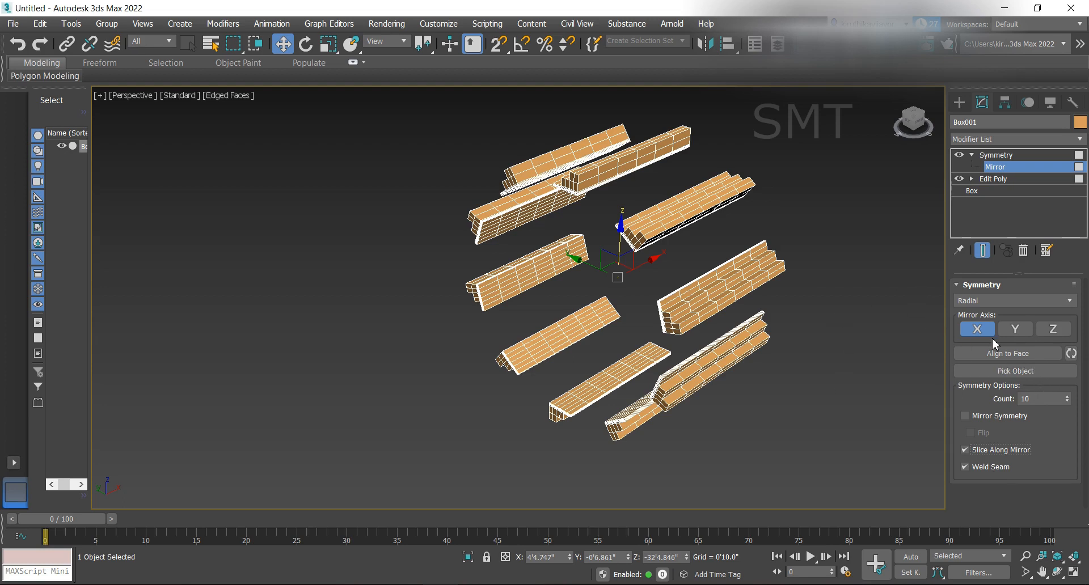
- Switch the symmetry type to Planar and try to align the mirror to a face of the bar
click(970, 301)
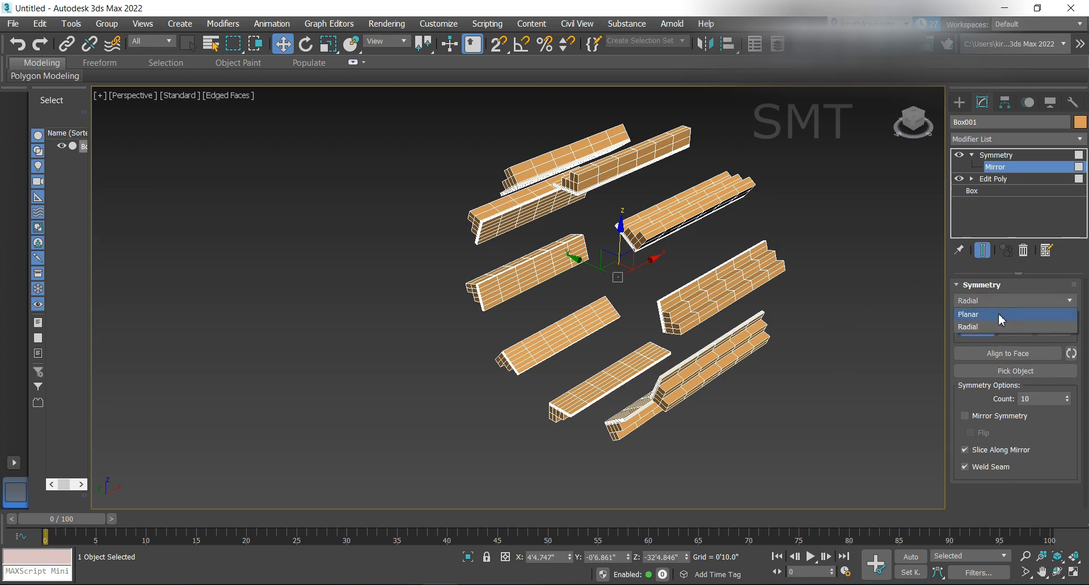
click(1002, 316)
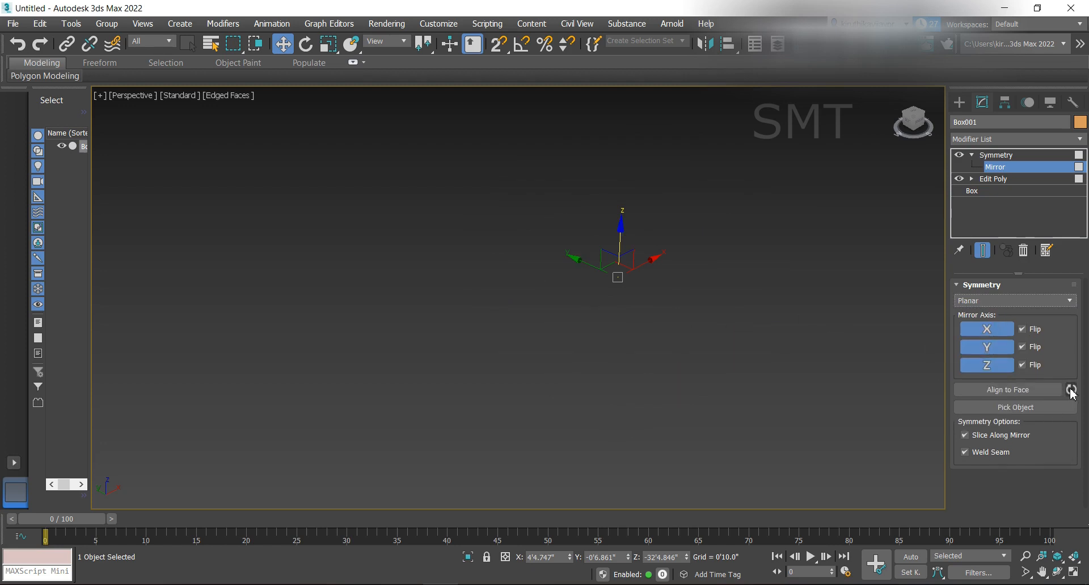
click(1022, 391)
middle_drag(630, 233, 543, 375)
scroll(519, 315, up, 3)
scroll(581, 308, down, 1)
click(581, 308)
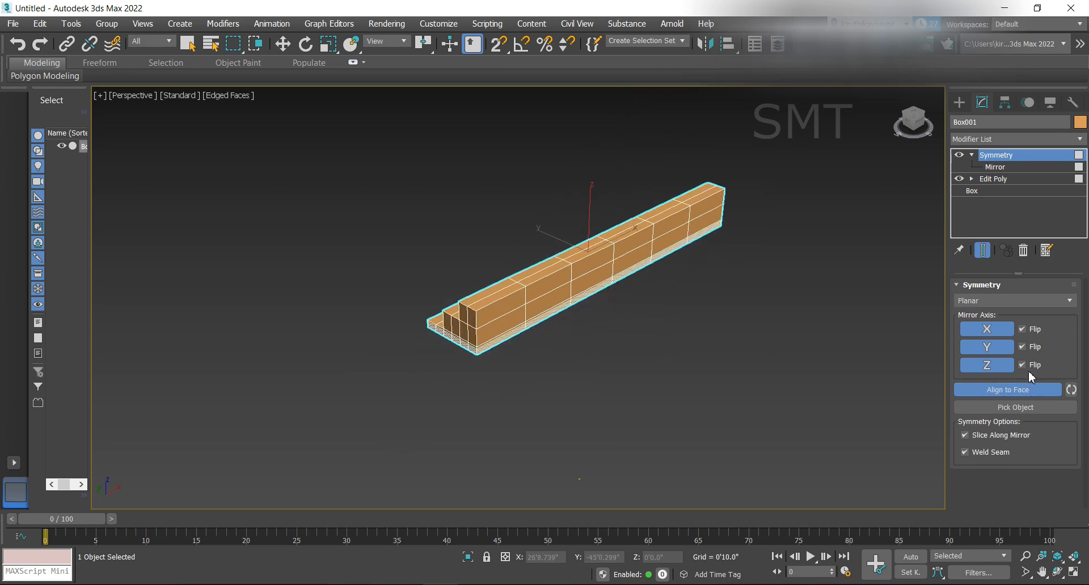
- Turn off Flip for the X, Y and Z planar mirror axes
click(1033, 329)
click(1034, 347)
click(1033, 365)
- Reposition the planar mirror center to about X -22'7.1", Y -5'4.2", Z 7'5.0" so the bar mirrors in all three directions
click(997, 167)
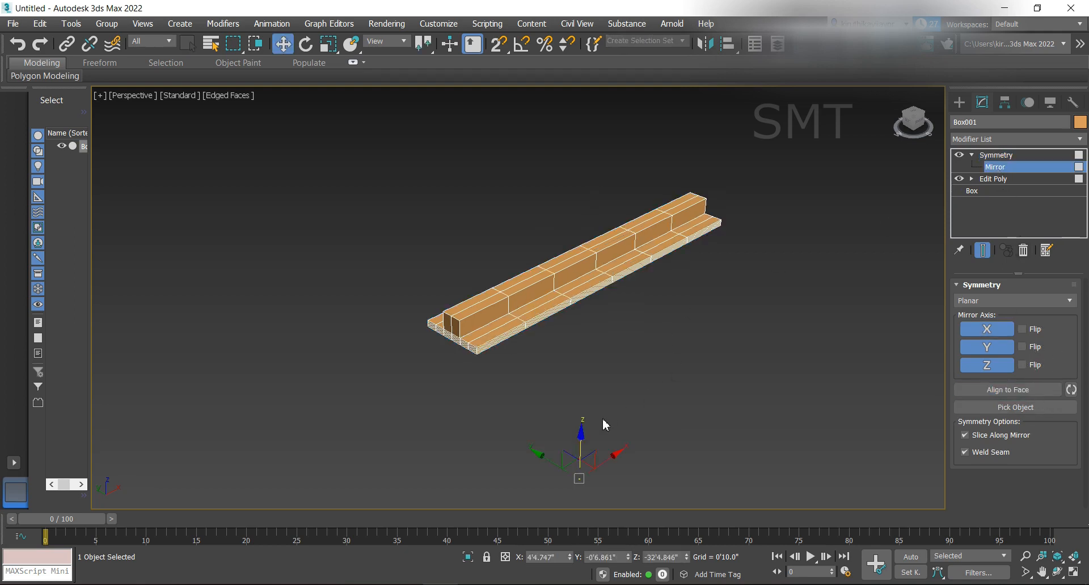
drag(581, 433, 624, 246)
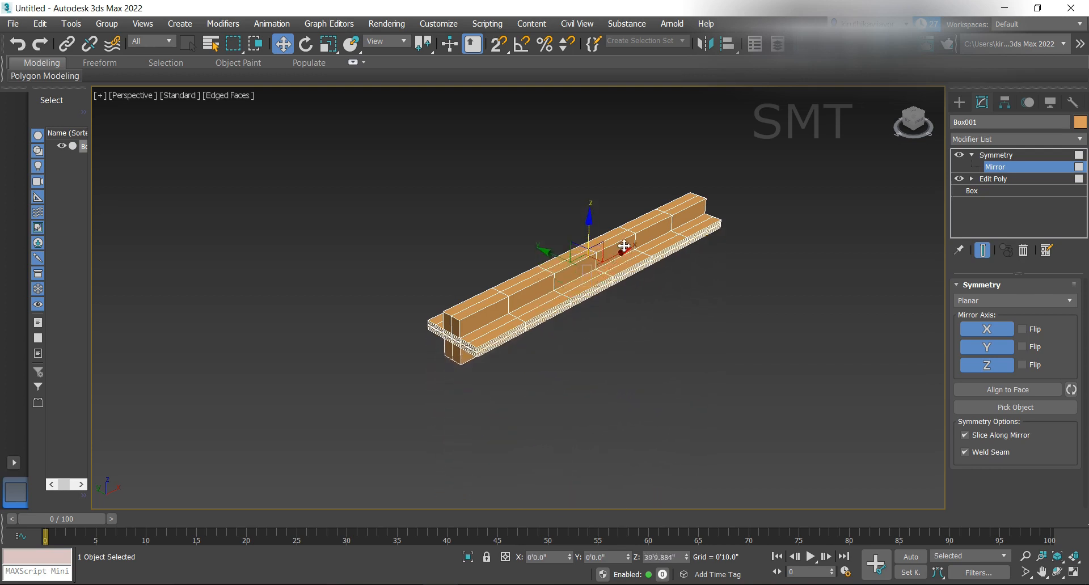
drag(558, 258, 575, 279)
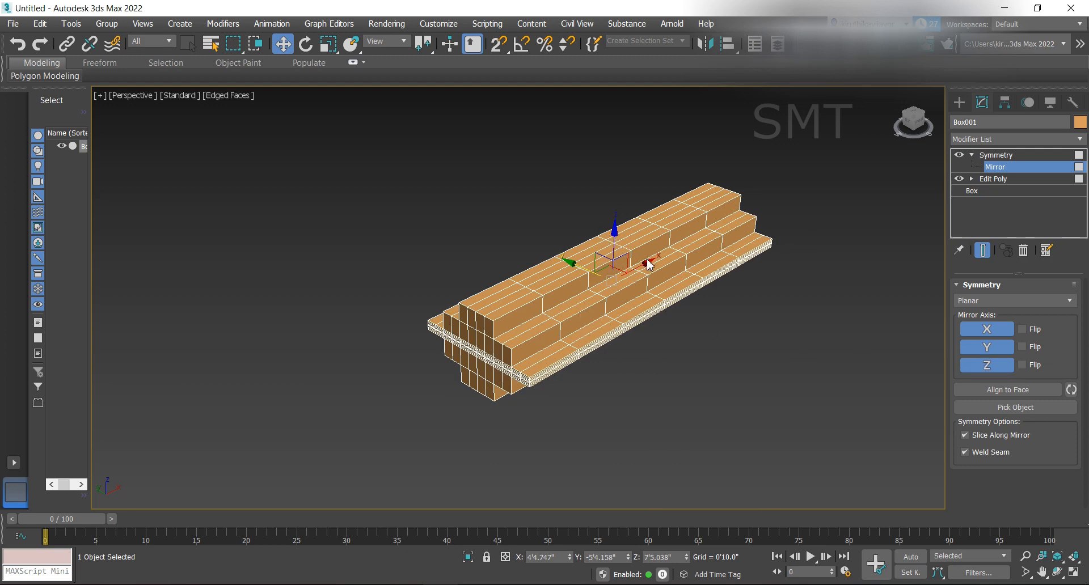
drag(651, 262, 510, 356)
scroll(667, 323, down, 5)
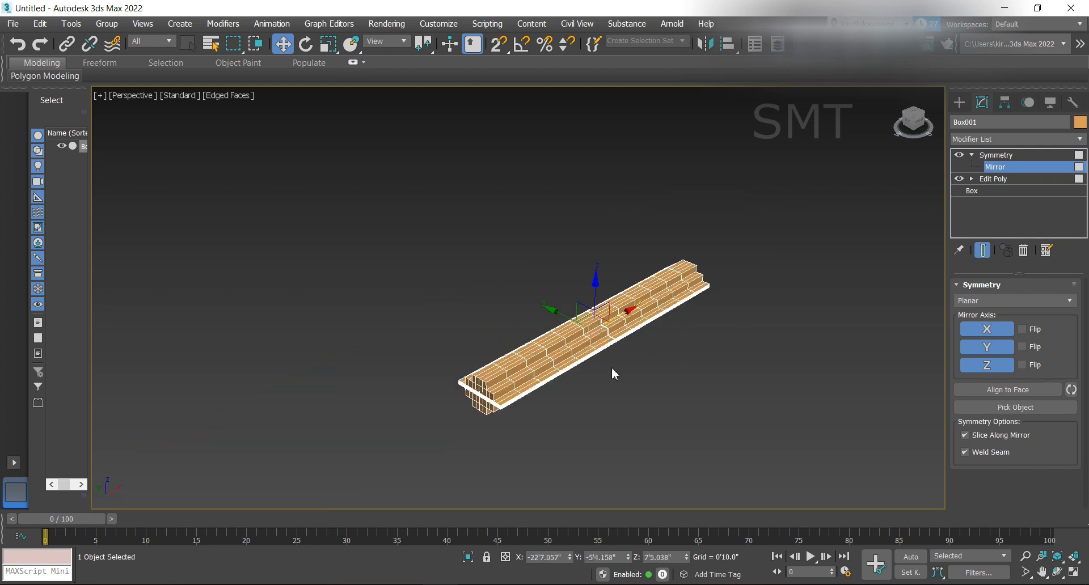
scroll(595, 370, up, 2)
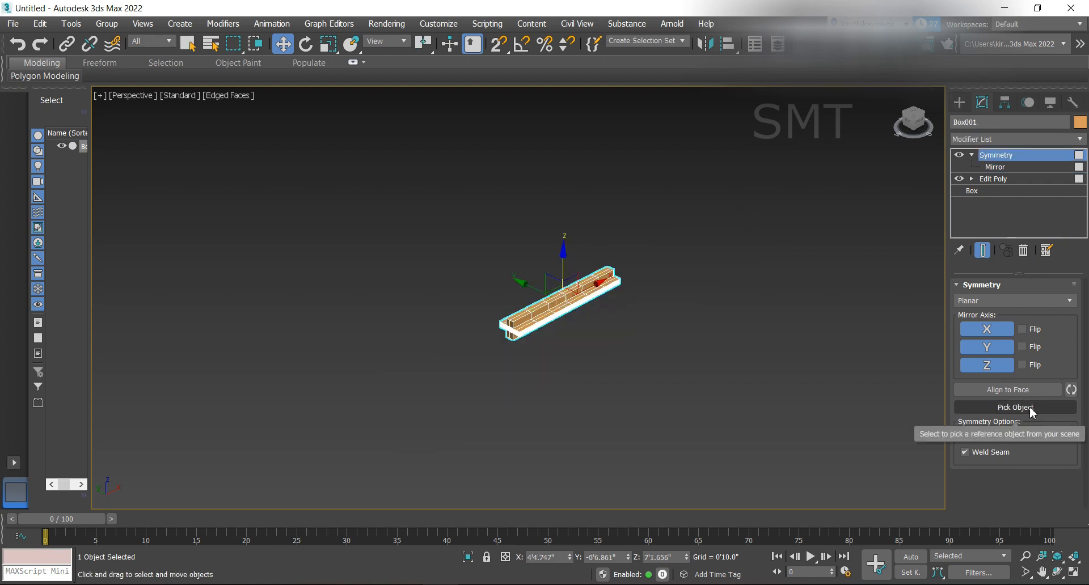
- Create a Point helper beside the bar at about X 57'5.7", Y -27'9.0", Z 0'0.0"
click(963, 107)
click(1027, 124)
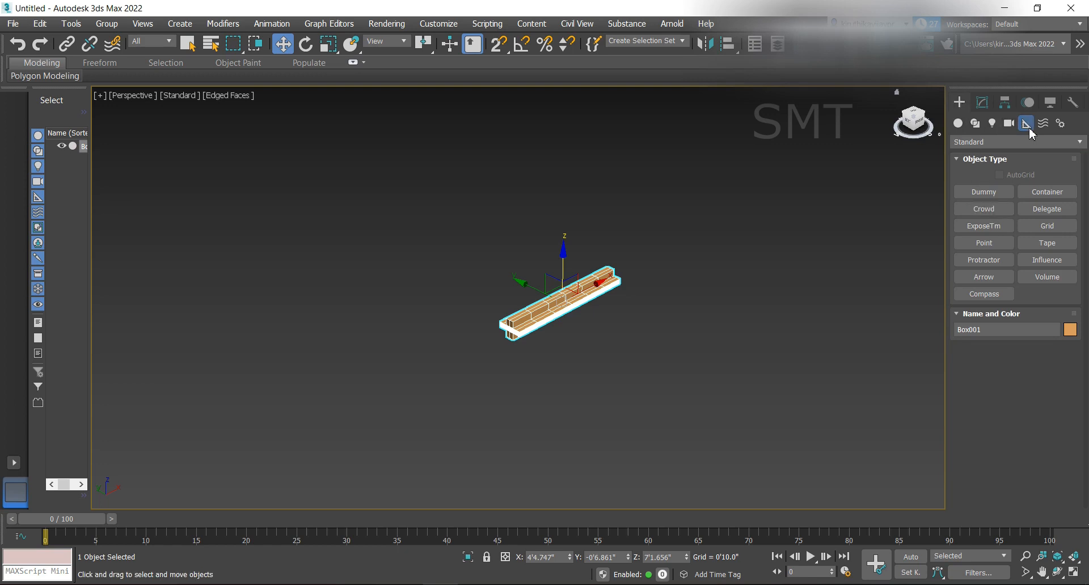
click(985, 242)
click(710, 295)
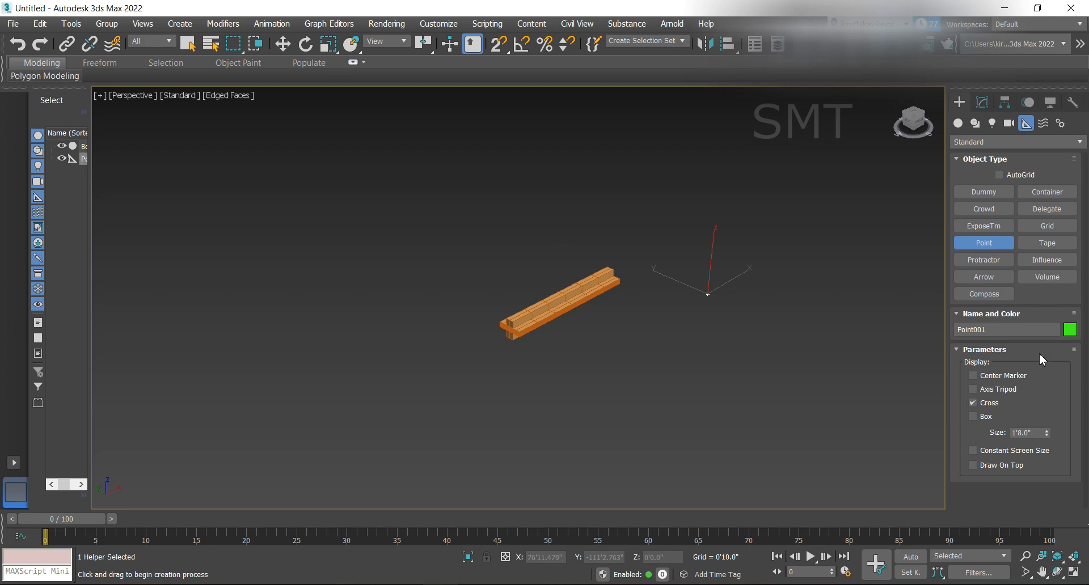
click(283, 45)
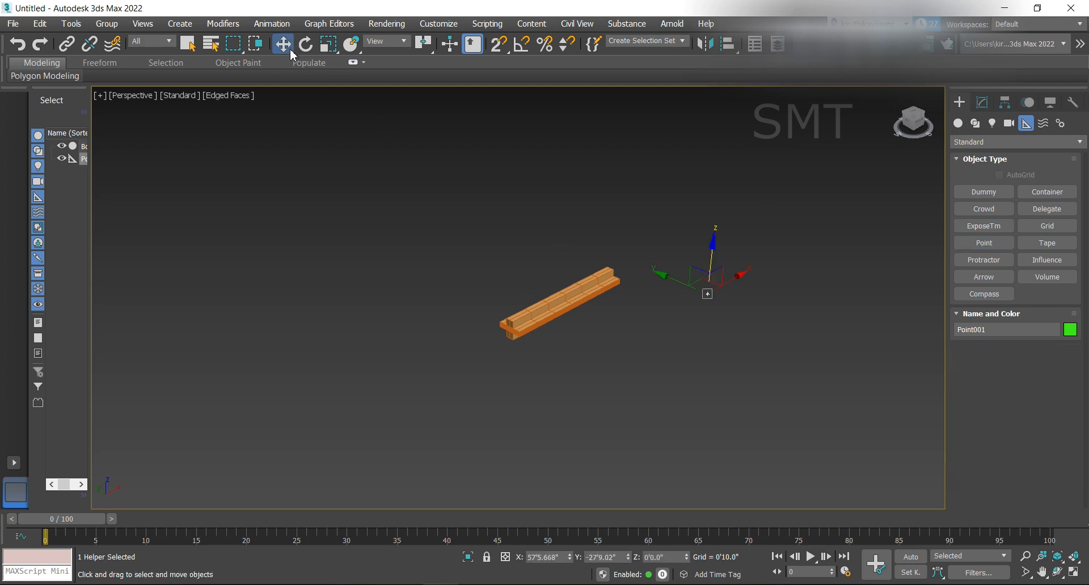
- Set the Point helper beside the bar as the reference object of the bar's Symmetry modifier
click(566, 285)
click(570, 307)
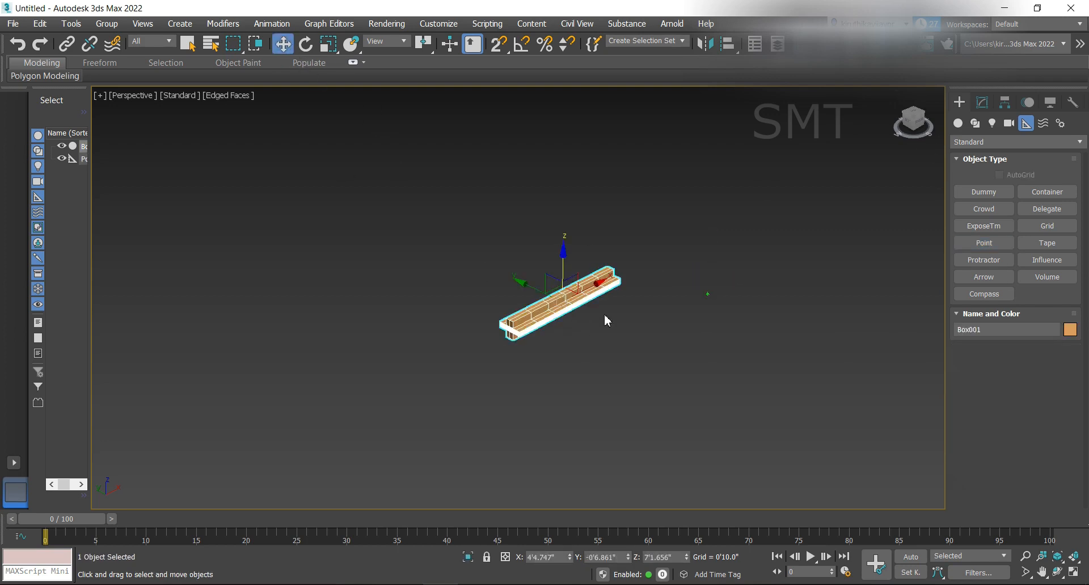
click(988, 108)
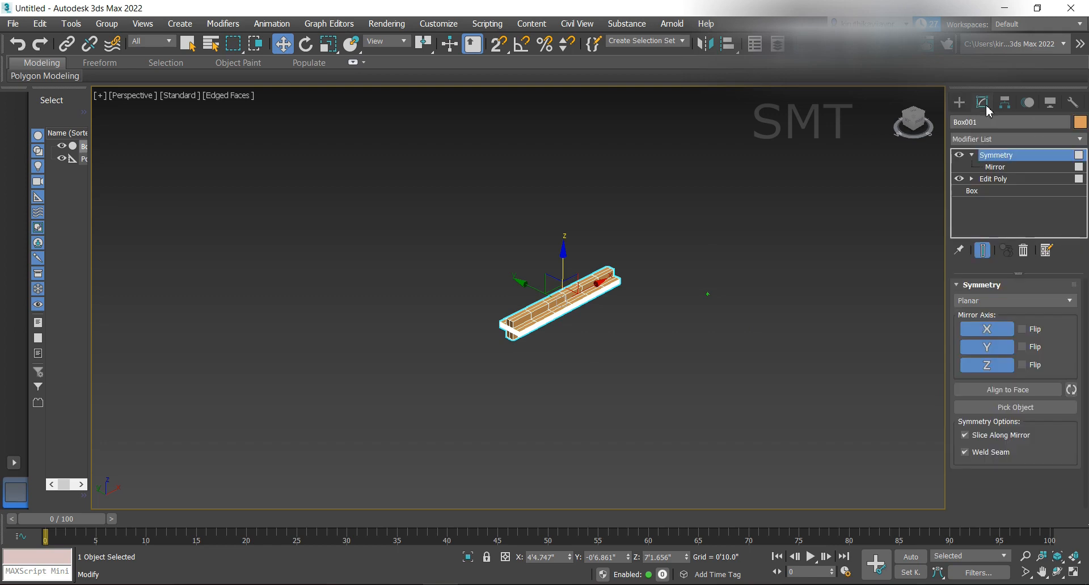
click(1041, 410)
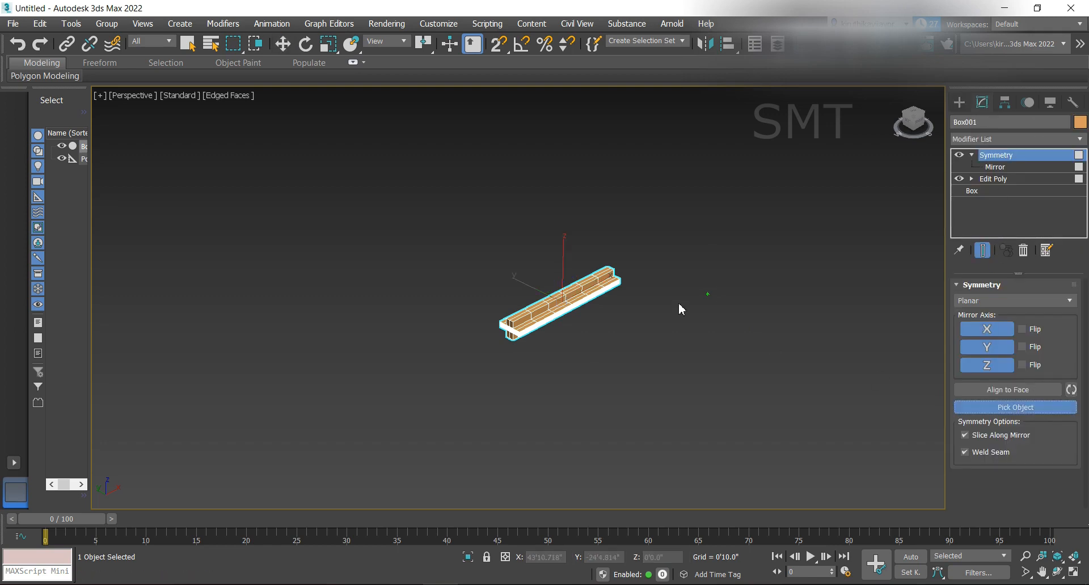
click(709, 295)
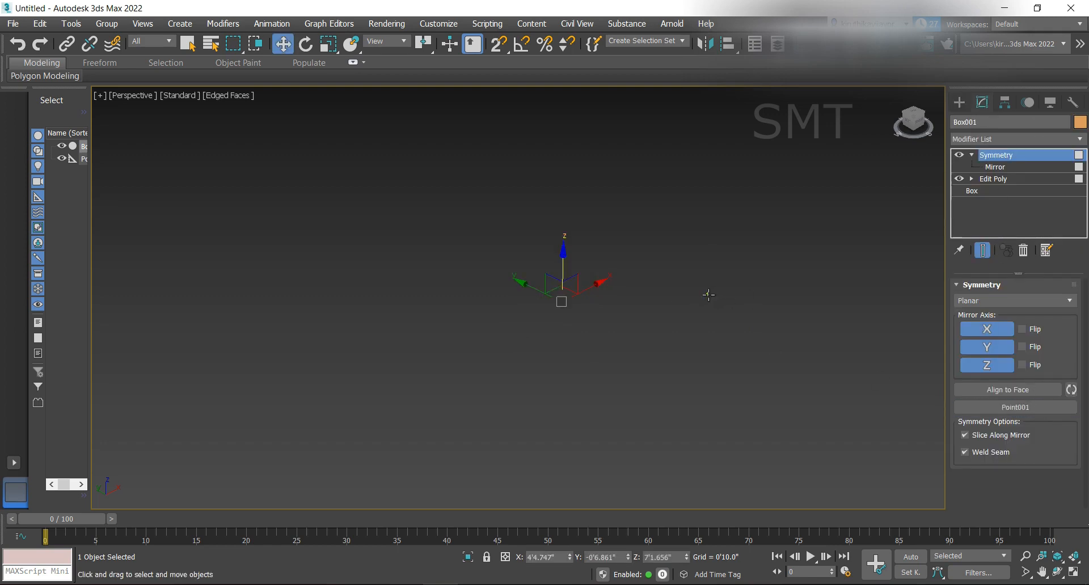
- Rotate the Point helper to tilt the mirror planes of the bar's symmetry
click(306, 44)
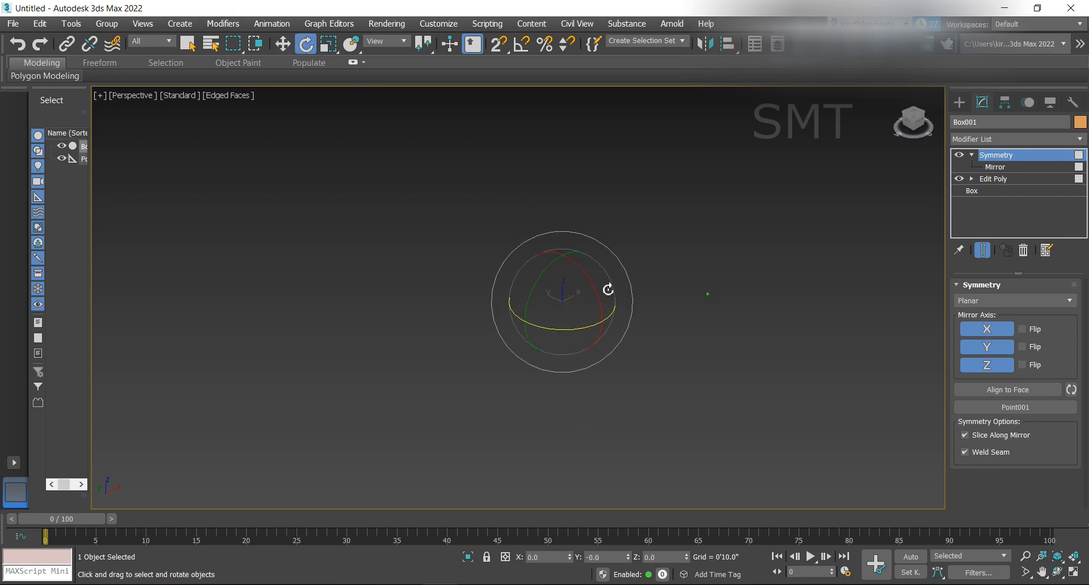
click(710, 295)
drag(740, 266, 547, 187)
drag(721, 323, 567, 315)
- Move the Point helper to about X 0'0.2", Y -79'10.2", Z 80'0.6" to spread the mirrored bars apart
key(w)
click(606, 335)
click(709, 296)
drag(713, 300, 574, 412)
drag(631, 453, 539, 366)
drag(647, 425, 602, 220)
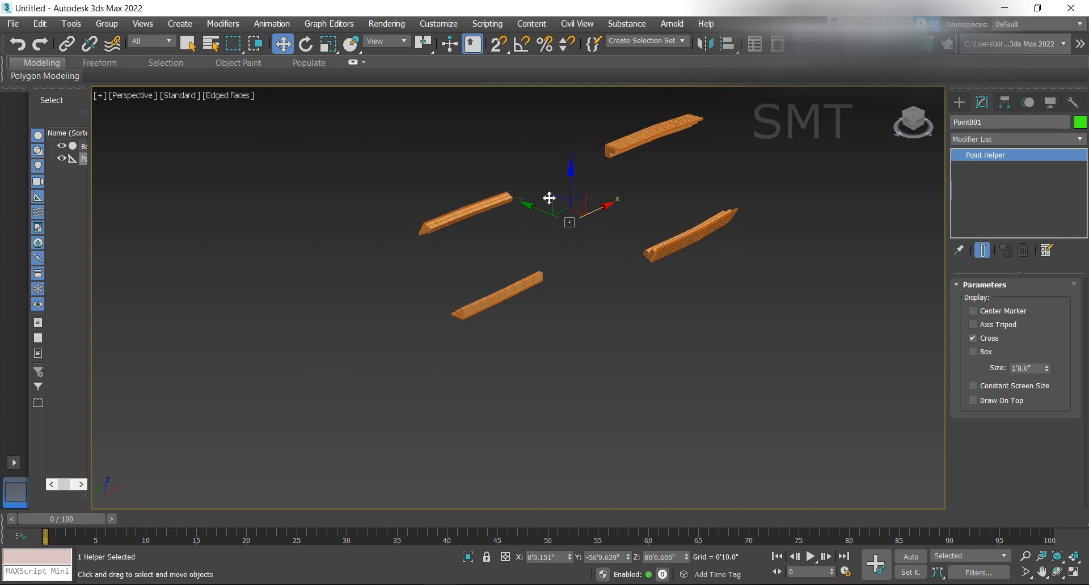
drag(533, 209, 564, 199)
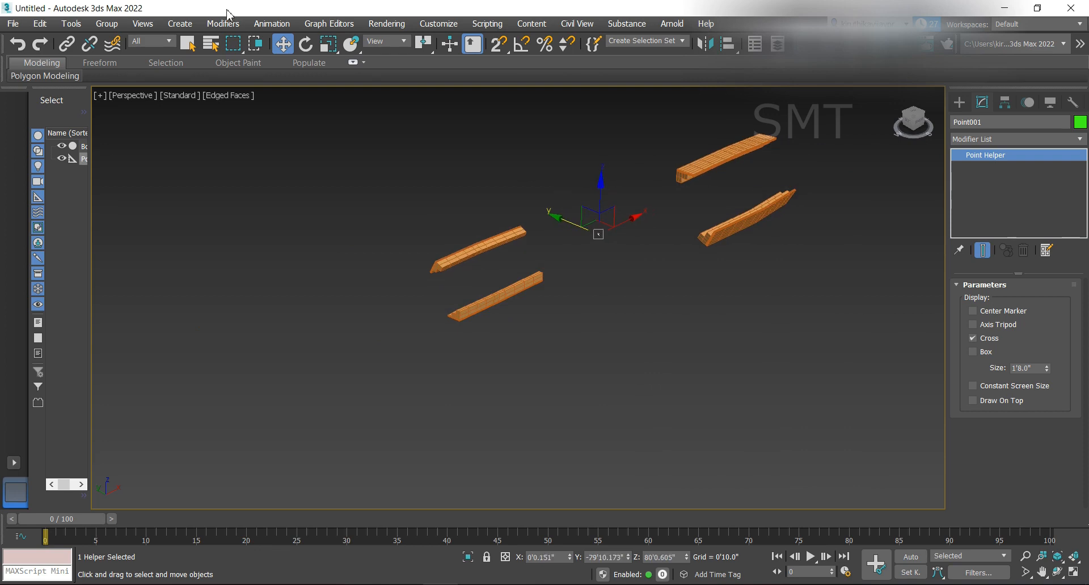
- Rotate the Point helper to about X -54.0, Y 67.0, Z -7.9 so the bar mirrors in all directions
click(306, 44)
drag(607, 194, 632, 265)
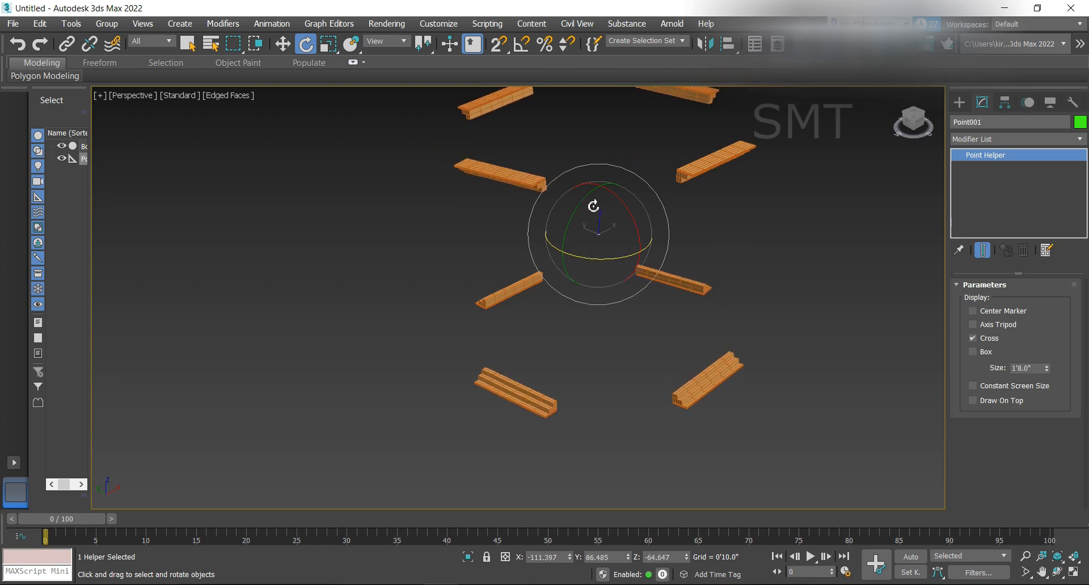
drag(586, 199, 574, 219)
key(r)
scroll(567, 291, down, 2)
middle_drag(567, 291, 571, 366)
- Move the Point helper along Y to about -85'10.6" and try rotating it about its X axis
click(282, 43)
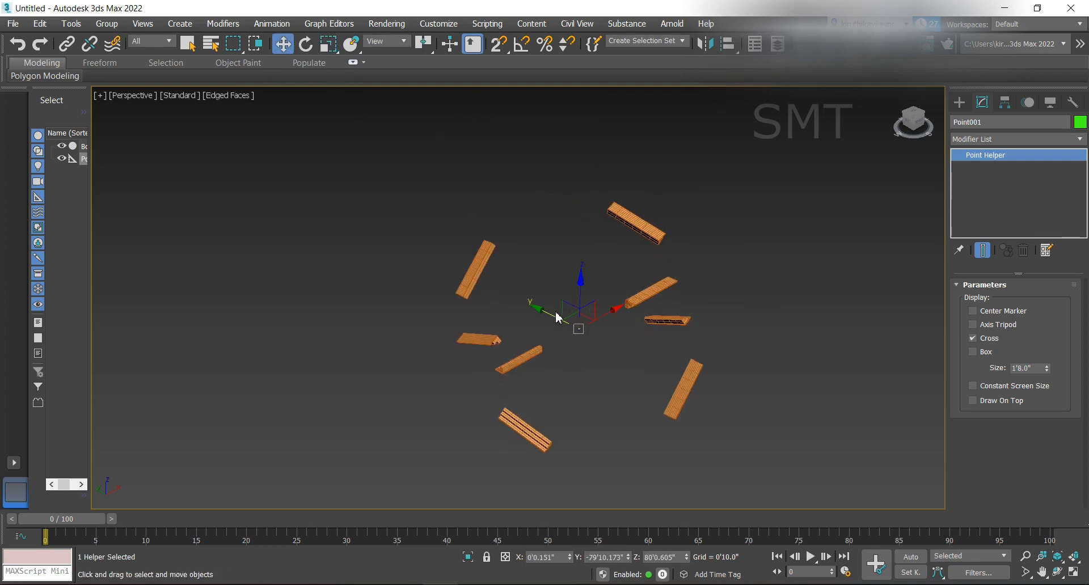
mouse_move(547, 315)
mouse_down()
mouse_move(509, 291)
mouse_move(552, 306)
mouse_up()
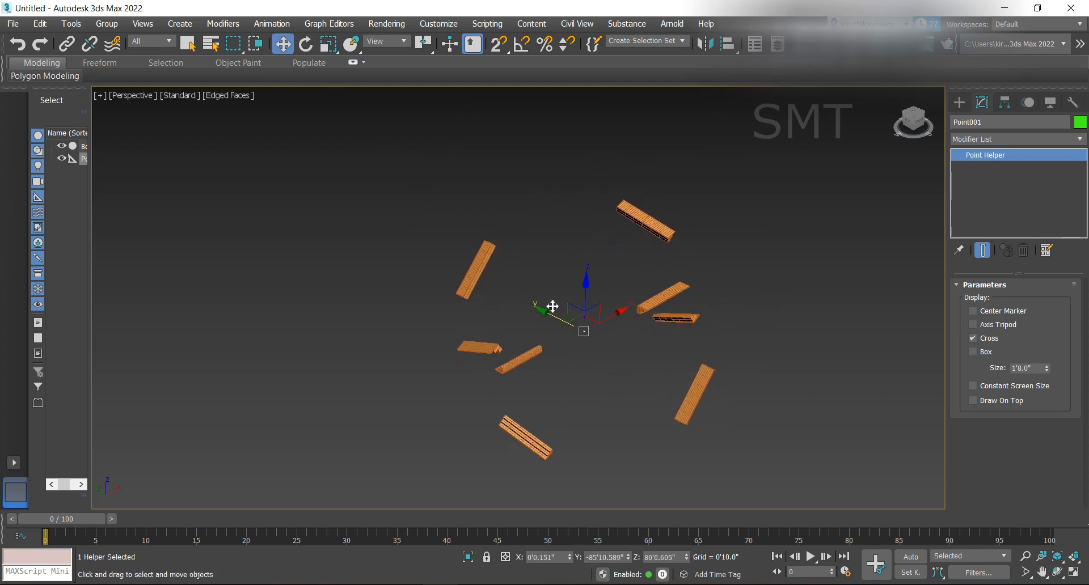
click(305, 44)
mouse_move(615, 318)
mouse_down()
mouse_move(598, 282)
mouse_move(632, 326)
mouse_move(632, 314)
mouse_up()
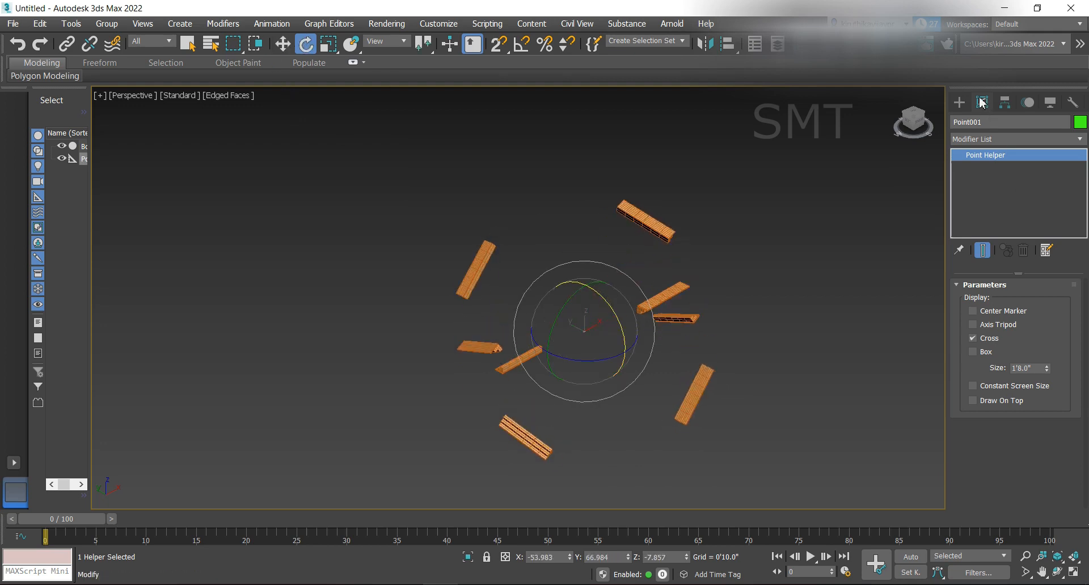
- Select the mirrored bars and delete their Symmetry modifier
right_click(668, 296)
click(659, 302)
click(660, 302)
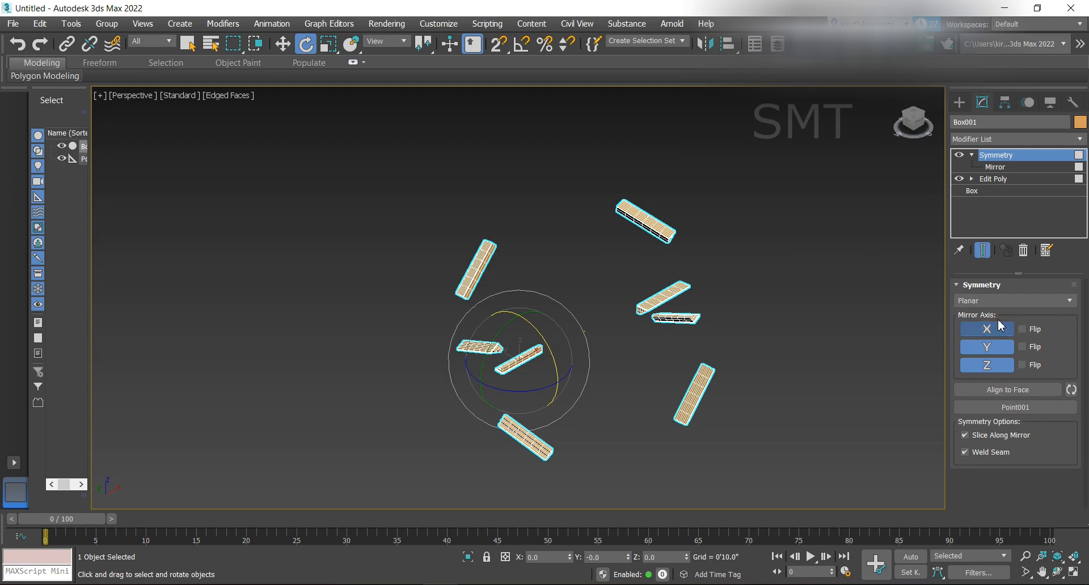
click(1025, 252)
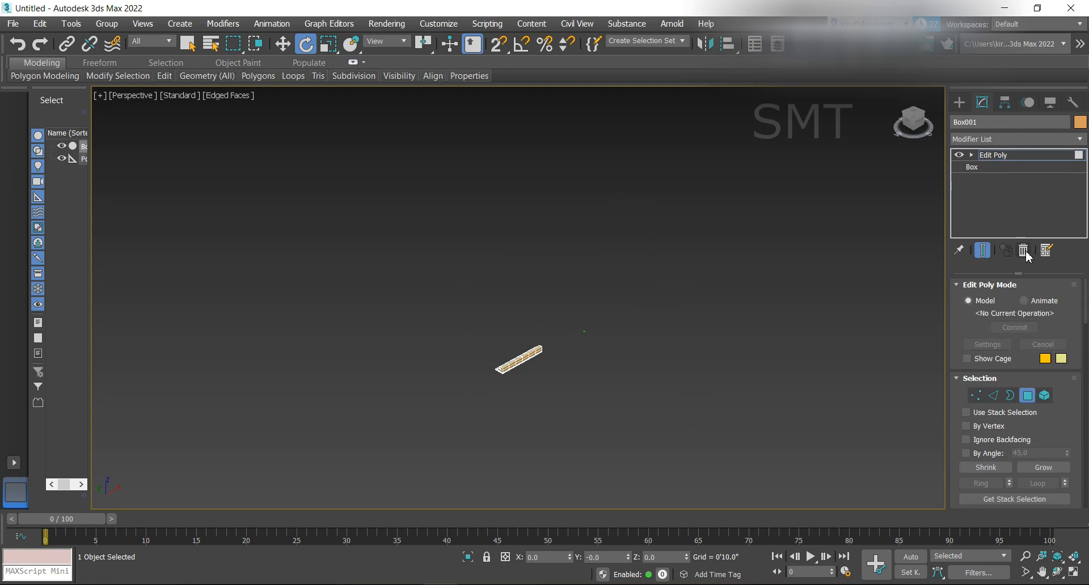
- Select the whole stepped bar at the Element level of Edit Poly
scroll(521, 386, up, 6)
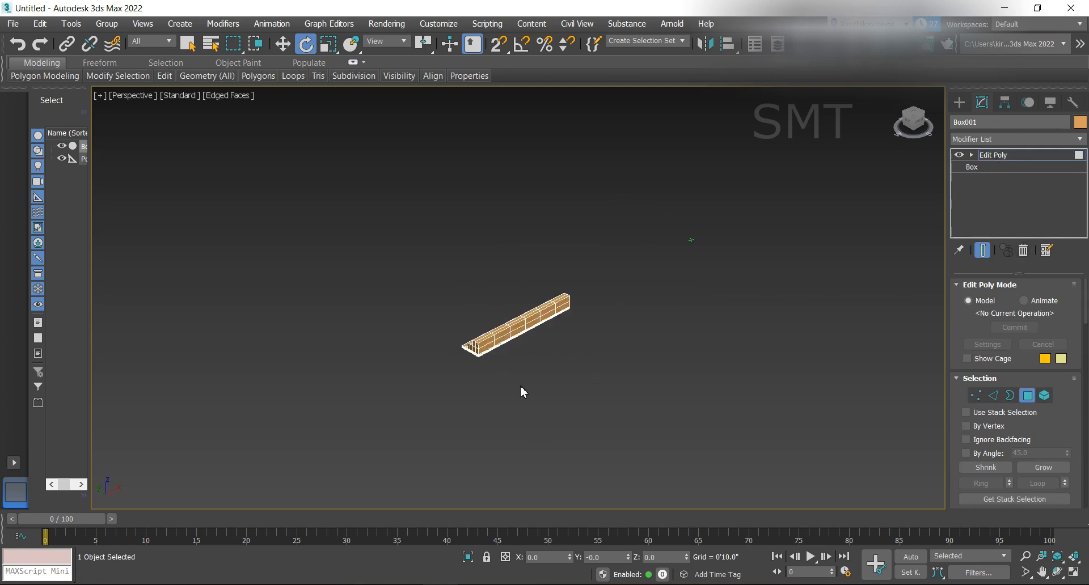
click(497, 265)
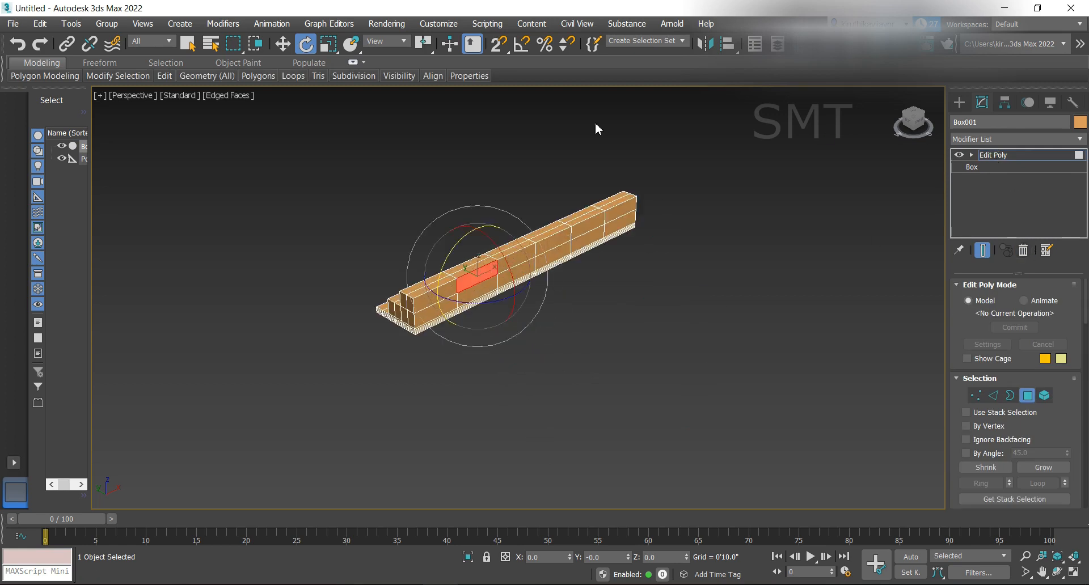
click(1045, 396)
click(283, 43)
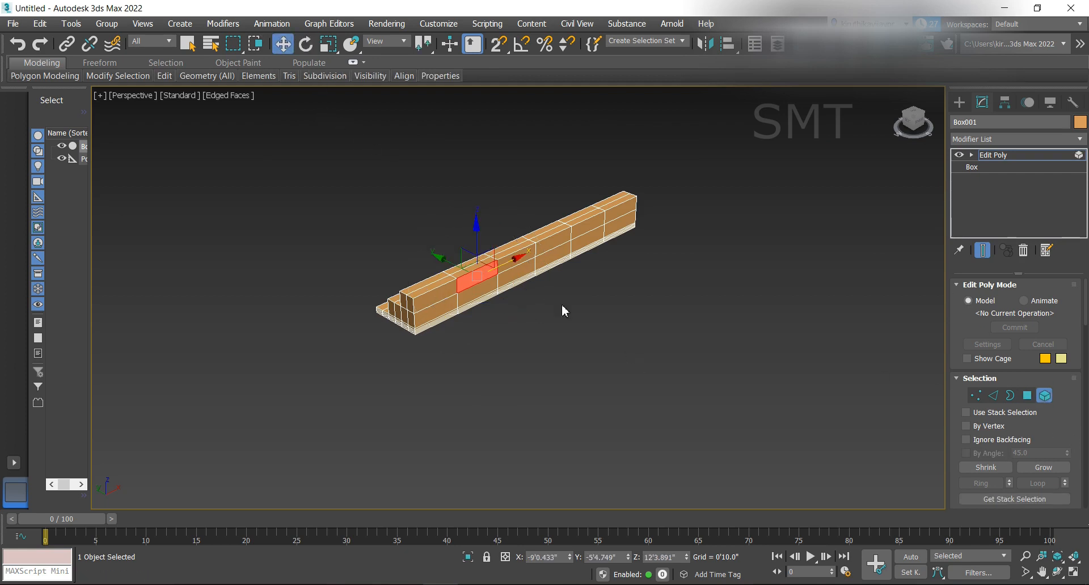
click(548, 250)
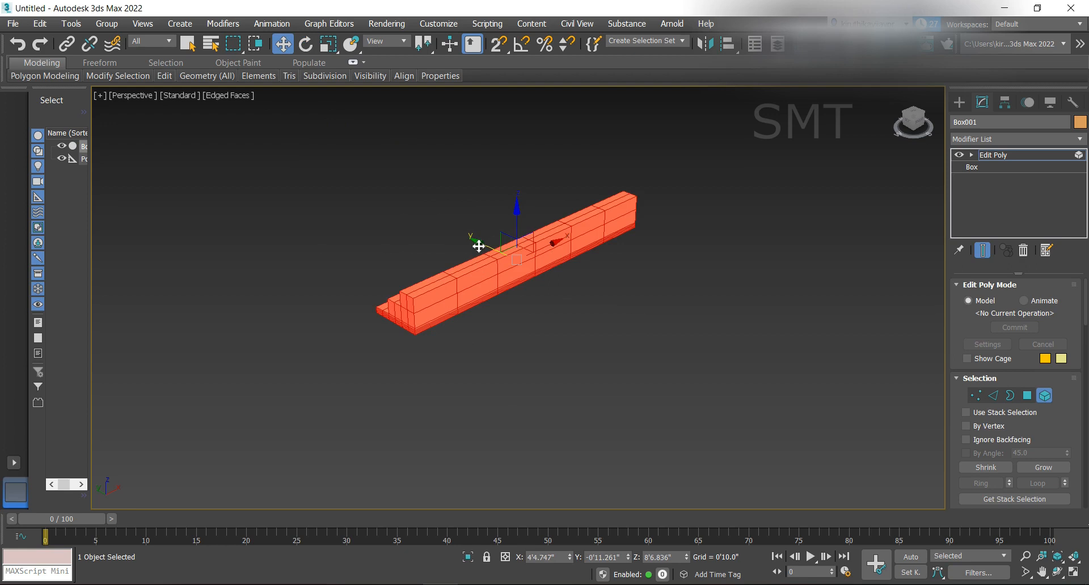
- Add a Symmetry modifier to the selected bar and mirror it along the X, Y and Z axes
click(1000, 141)
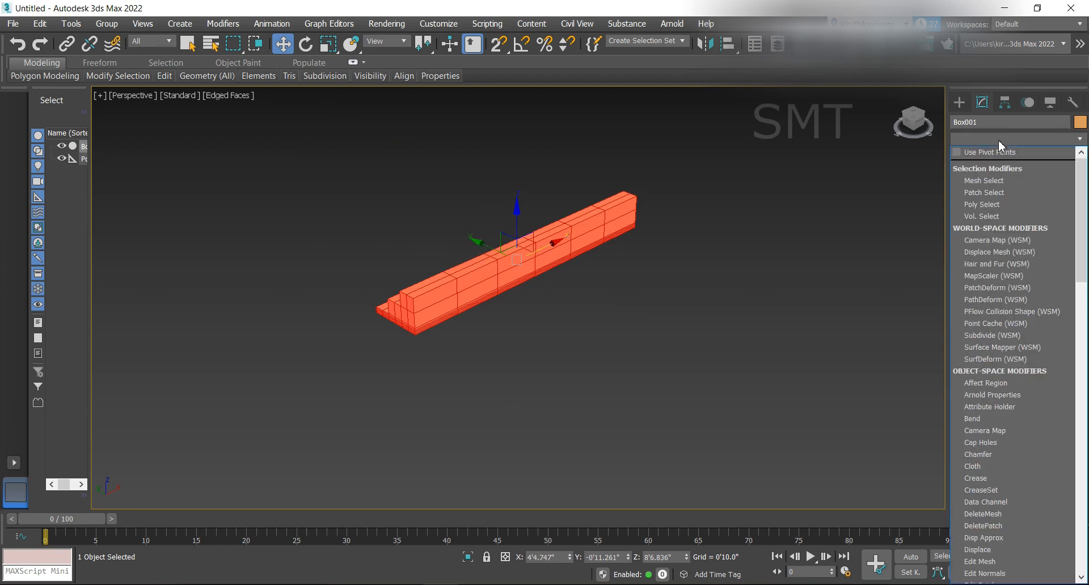
text(sym)
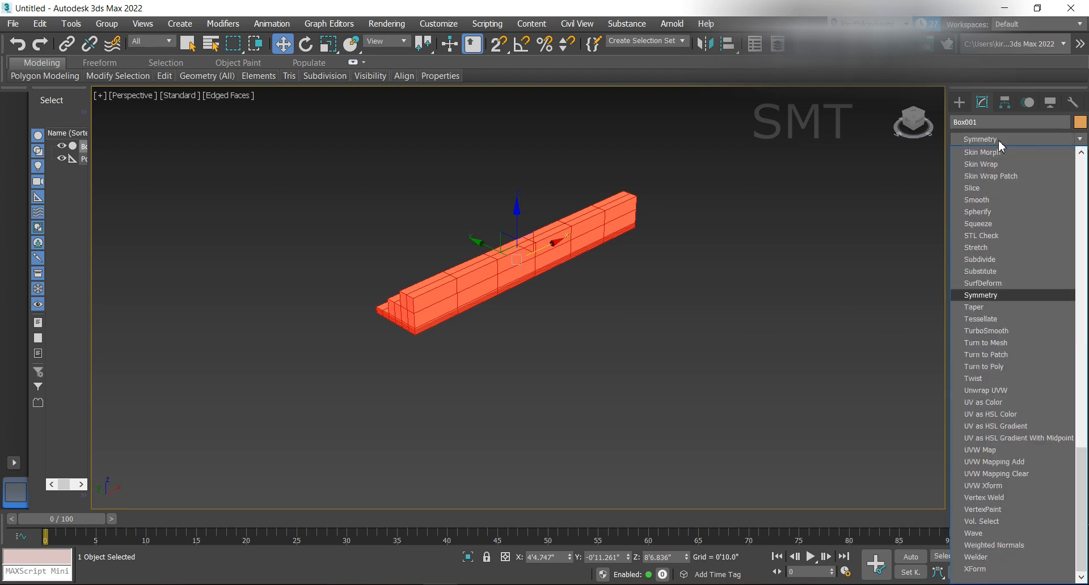
click(1009, 296)
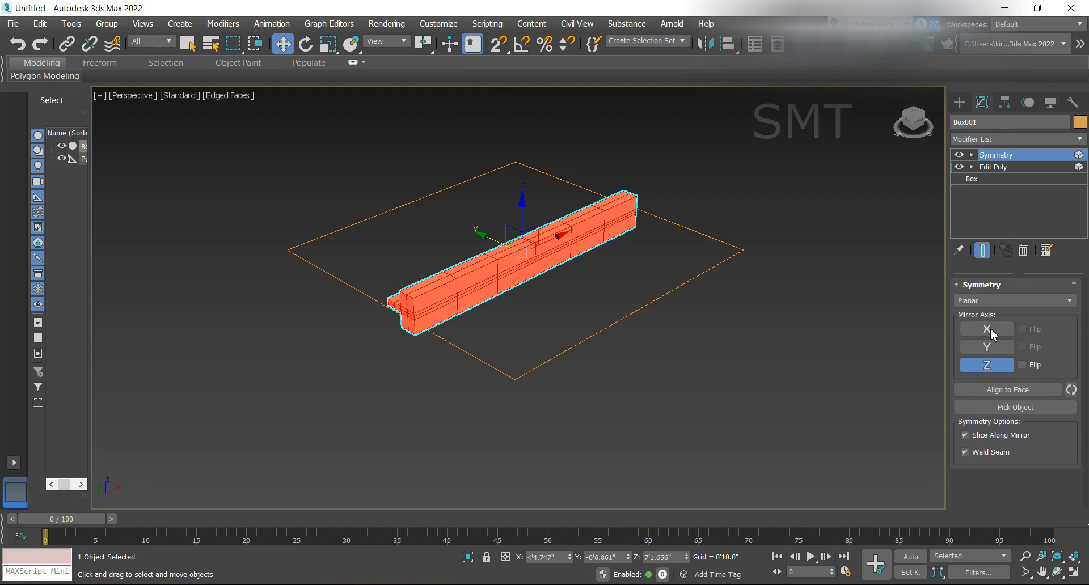
click(992, 332)
click(1000, 350)
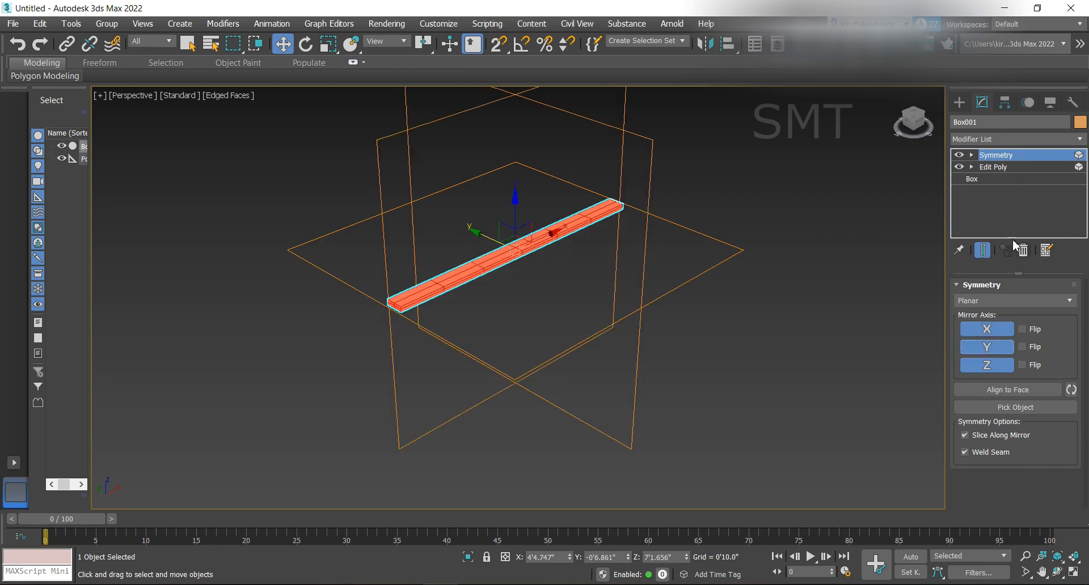
- Move the symmetry's mirror center to about X 4'4.7", Y -5'3.3", Z 7'4.4" and leave the Mirror level
click(971, 155)
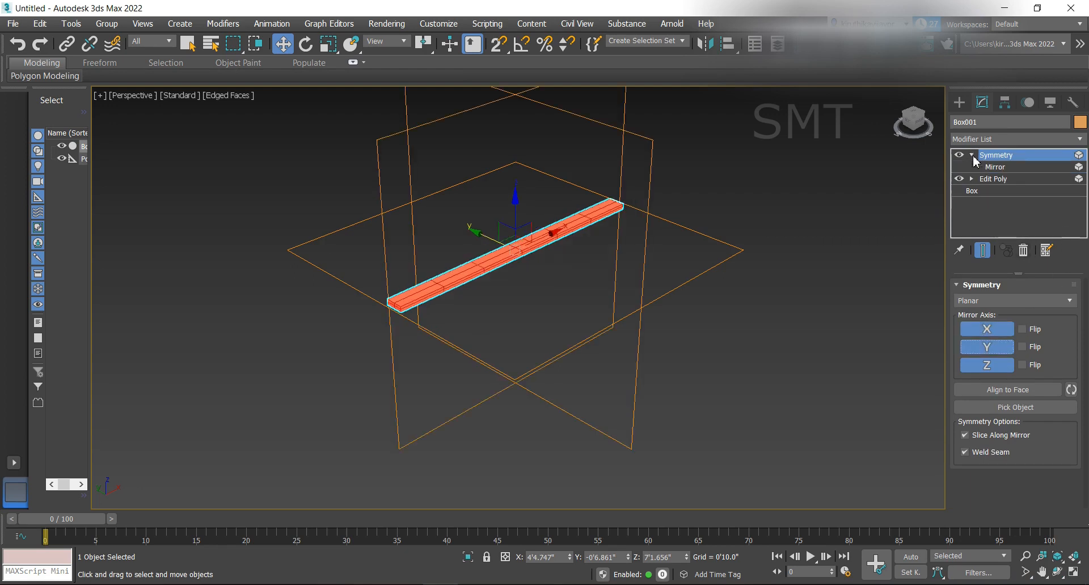
click(1000, 167)
drag(477, 231, 511, 283)
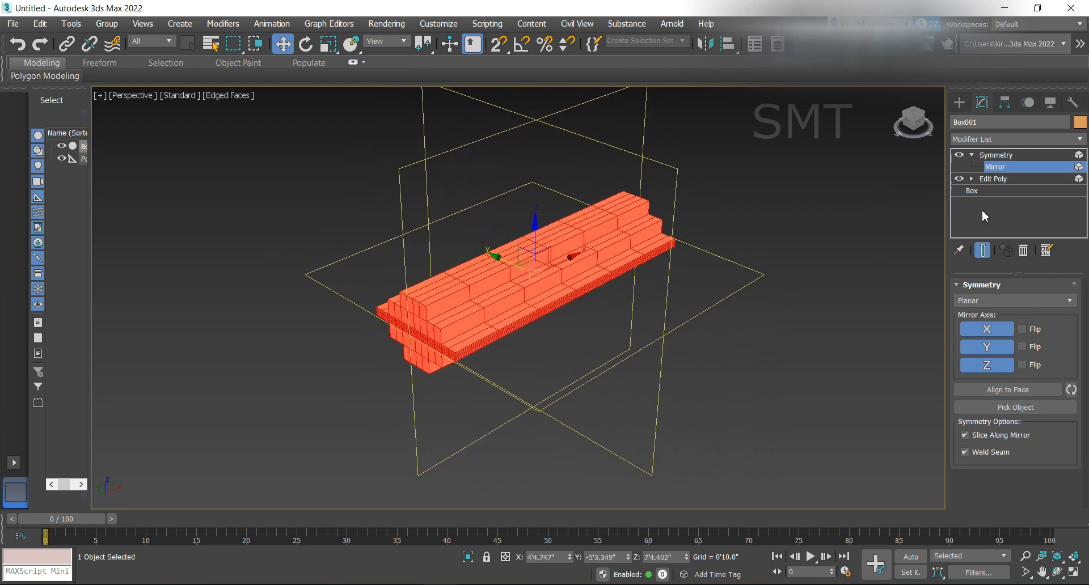
click(996, 155)
click(512, 374)
scroll(504, 350, down, 3)
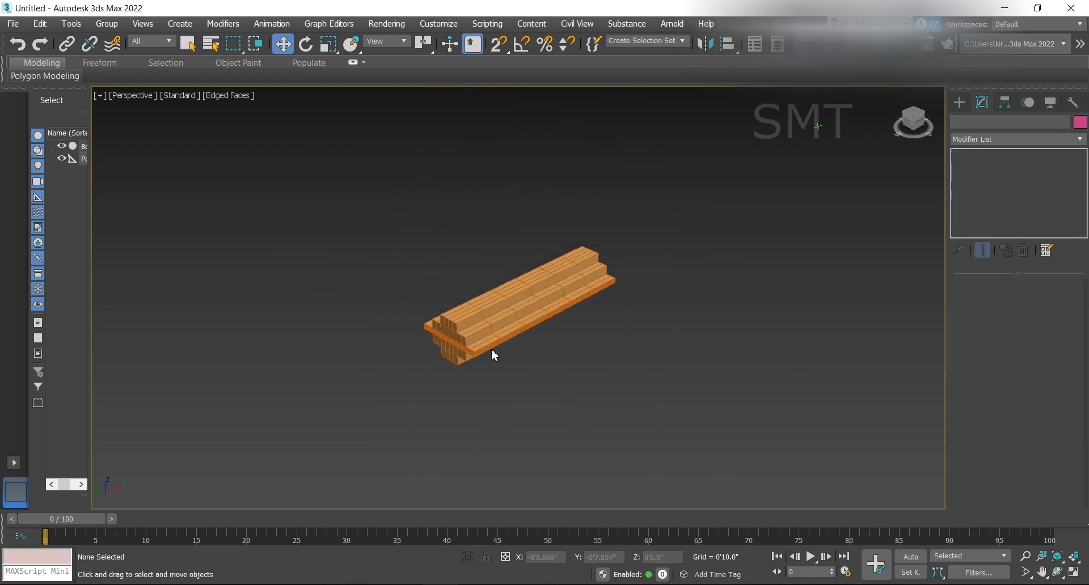
scroll(504, 349, up, 10)
scroll(489, 364, down, 3)
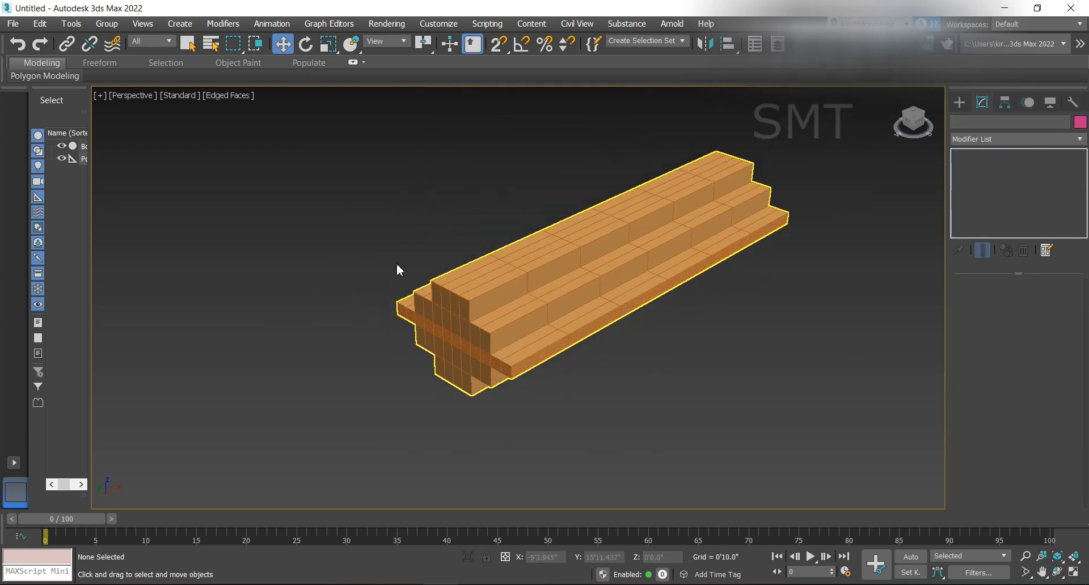
- Select the mirrored bar and group it as Group001
drag(409, 181, 387, 181)
drag(367, 141, 812, 462)
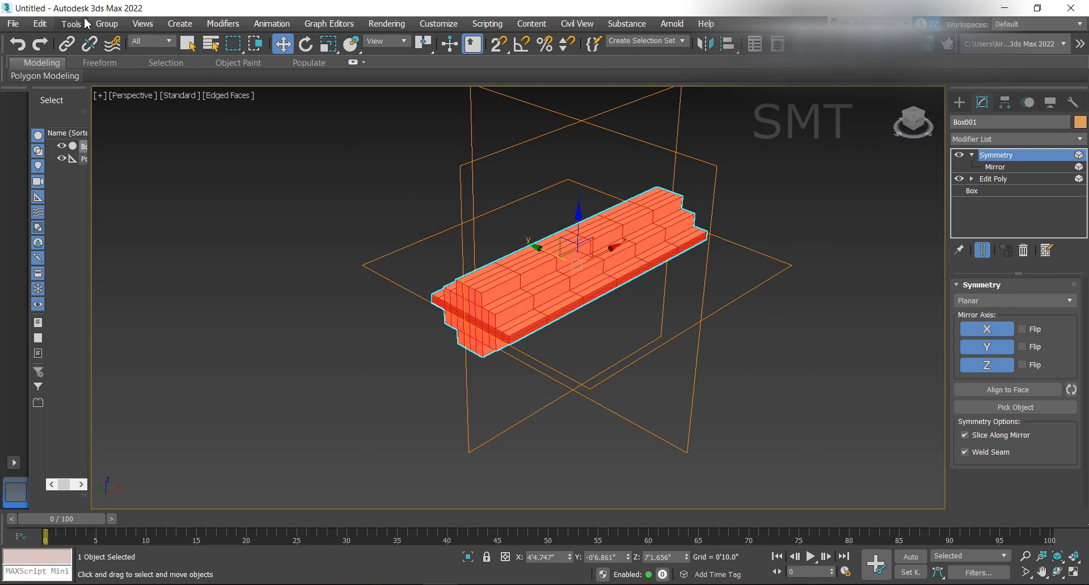
click(107, 24)
click(131, 50)
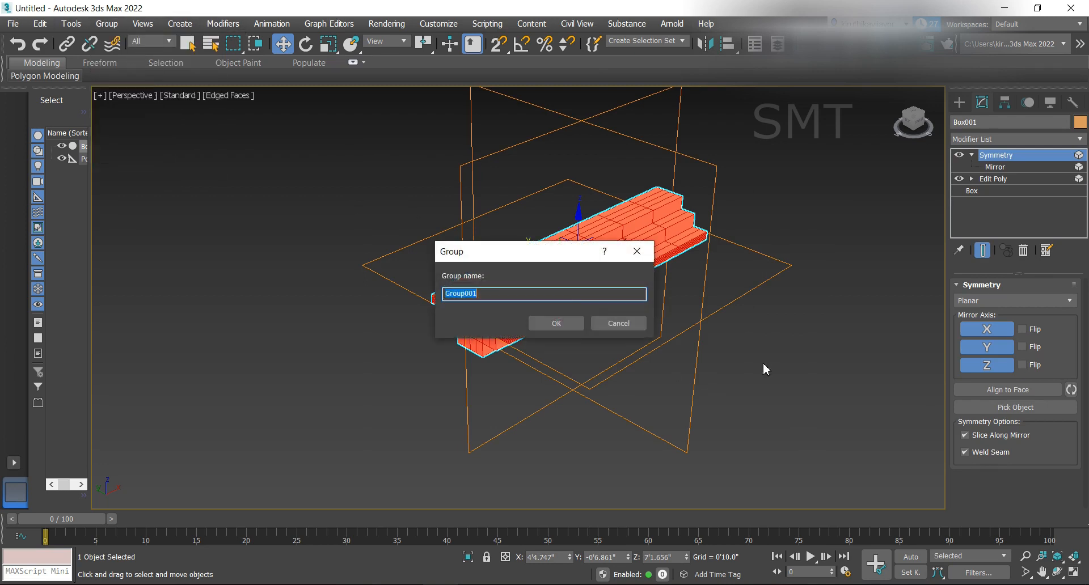
click(556, 324)
click(785, 302)
- Apply a Slice modifier to the group with slicing enabled along the X, Y and Z axes
click(584, 253)
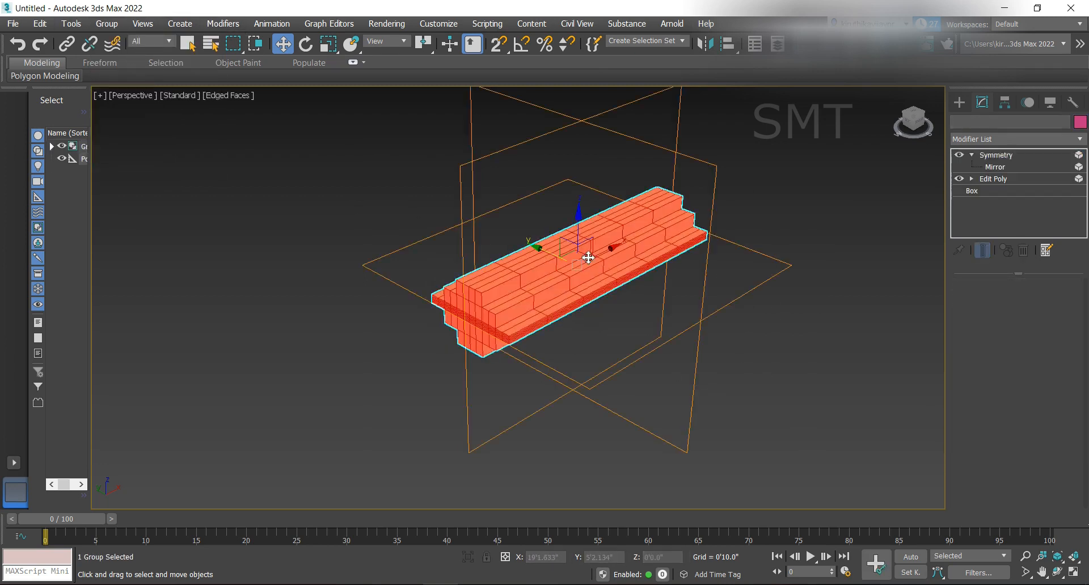
click(990, 139)
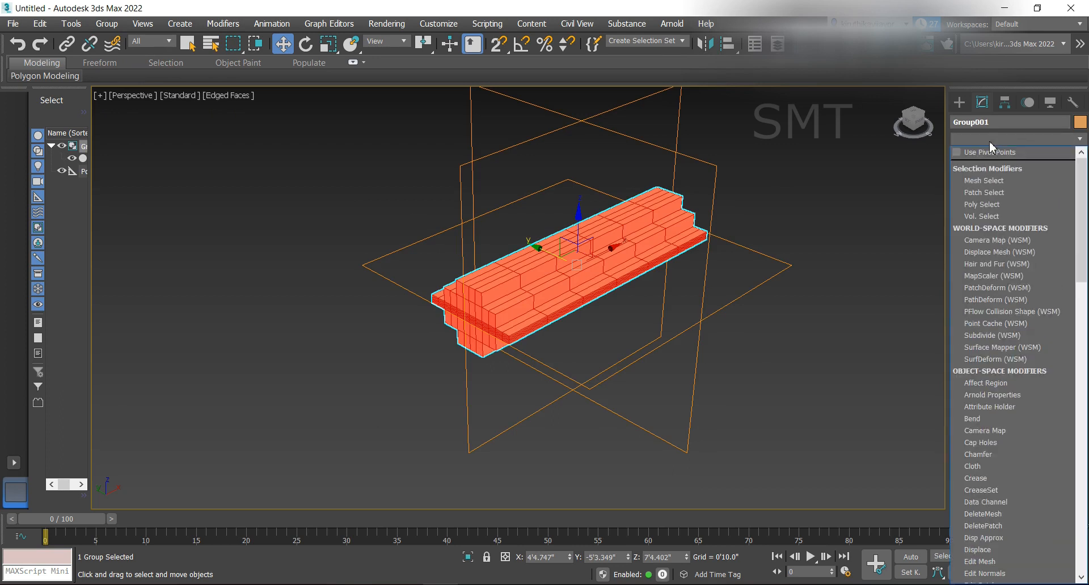
text(sl)
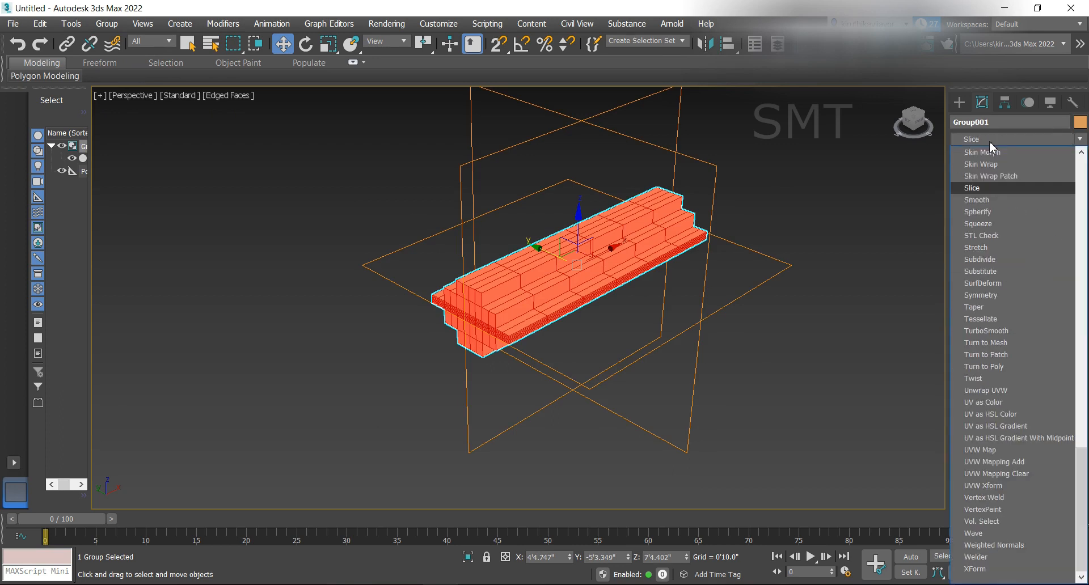
click(996, 189)
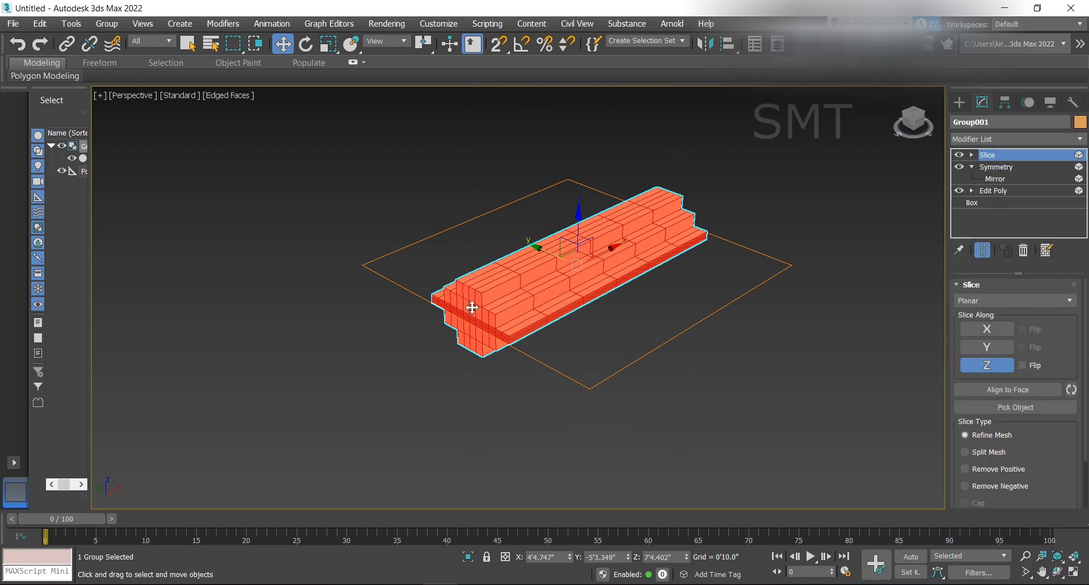
scroll(482, 306, up, 2)
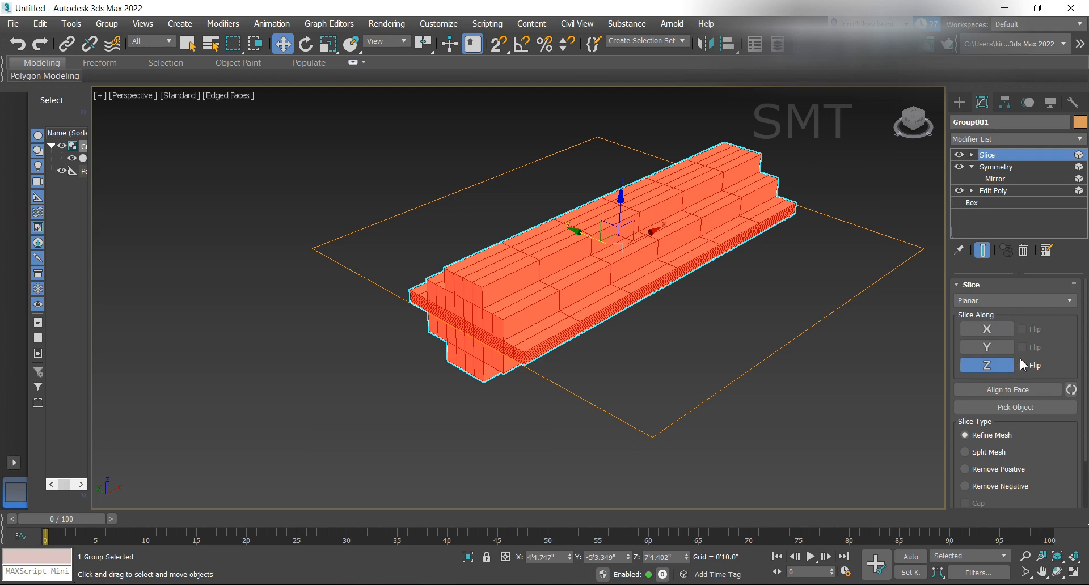
click(989, 330)
click(999, 349)
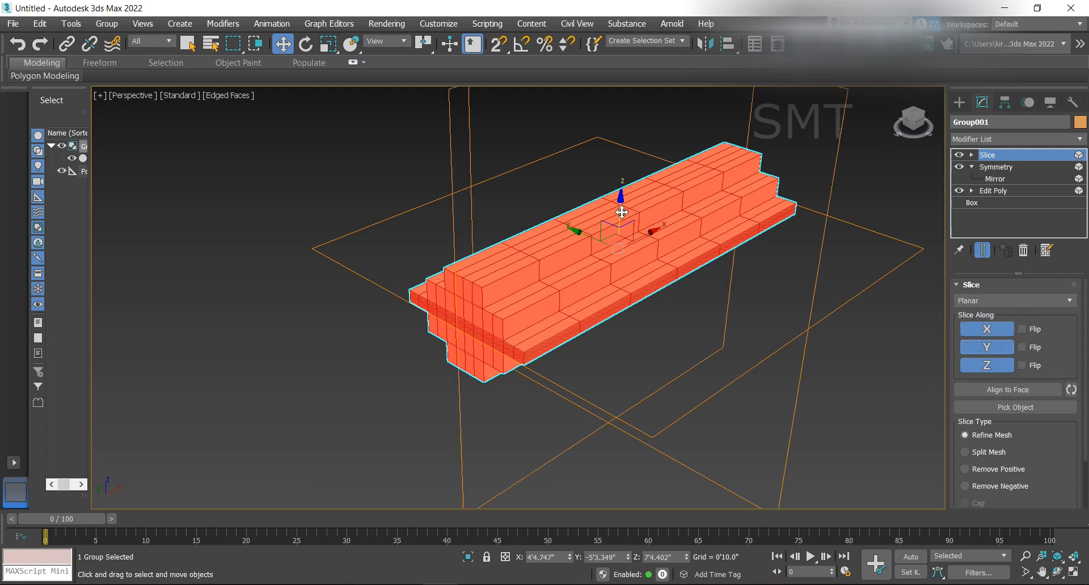
- Raise the group to about Z 9'5.8" and move its slice planes to about Y -4'7.3", Z 11'11.1"
drag(627, 213, 627, 198)
click(971, 155)
click(1011, 168)
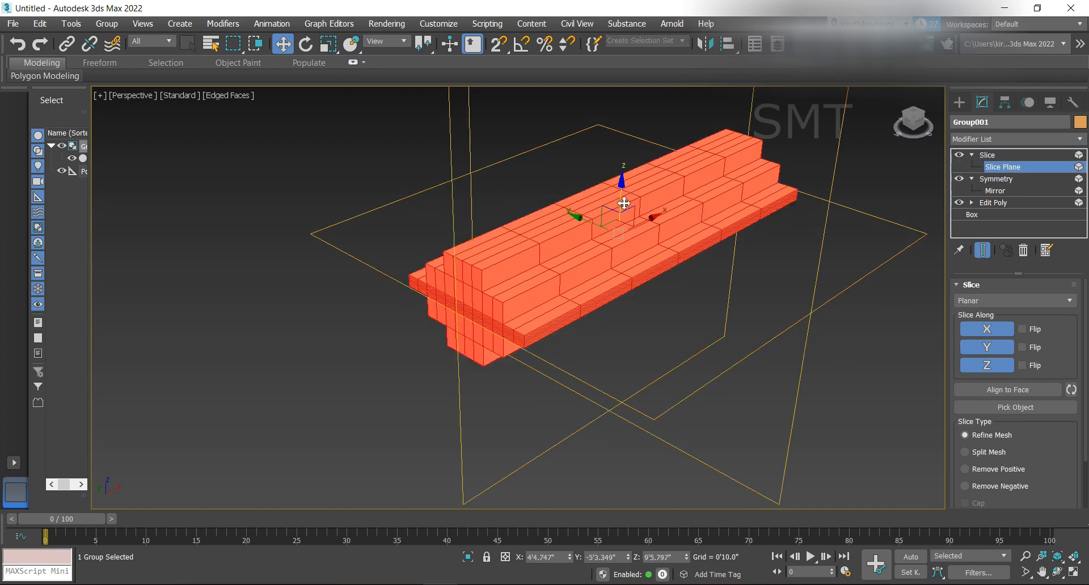
drag(621, 197, 580, 193)
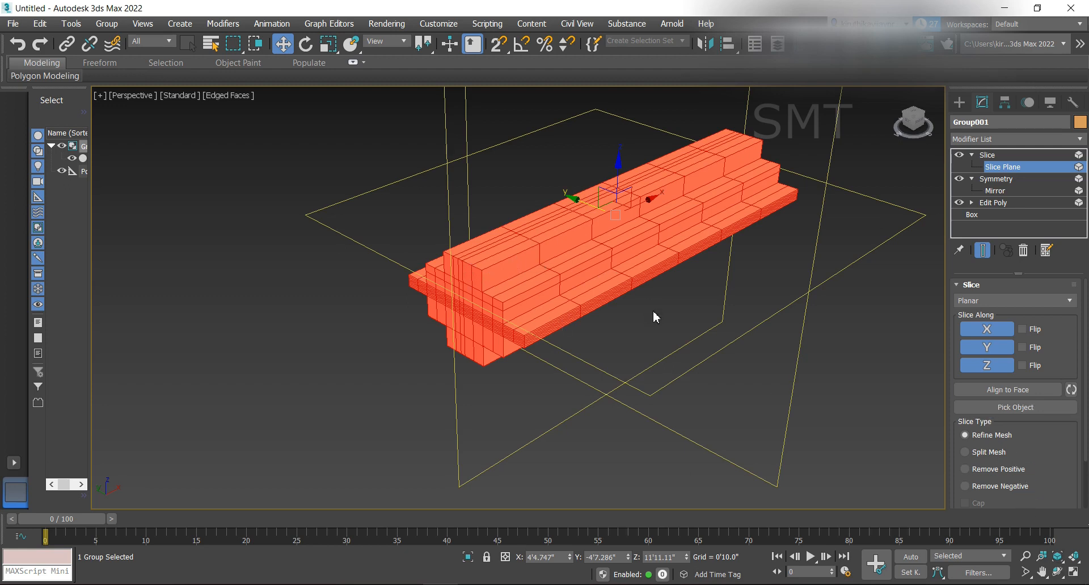
- Move the Slice modifier's slice planes to about X 4'11.7", Y -4'7.2", Z 11'6.4"
scroll(480, 299, up, 3)
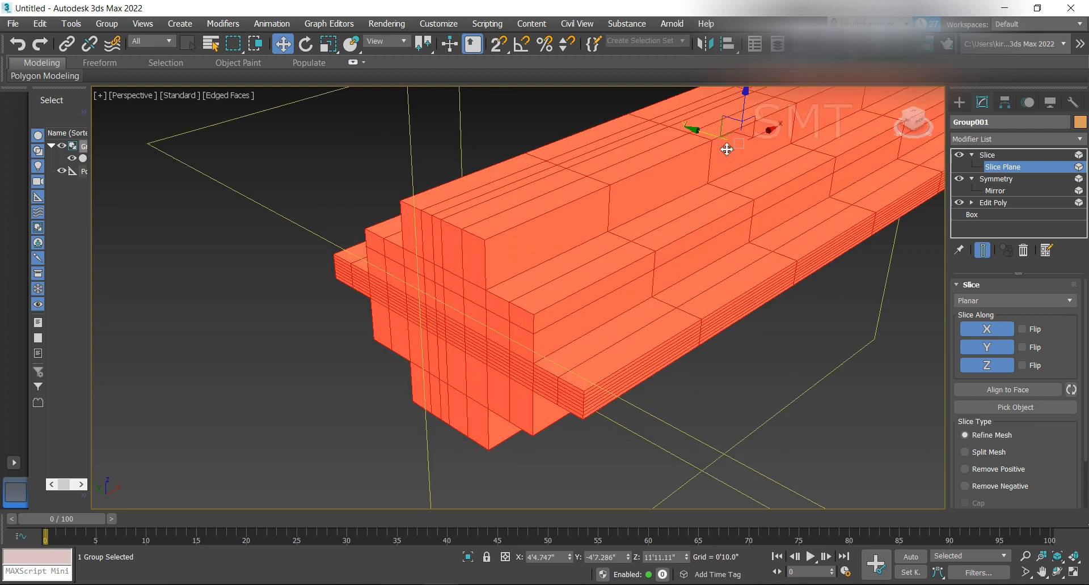
mouse_move(700, 133)
mouse_down()
mouse_move(690, 129)
mouse_move(697, 141)
mouse_up()
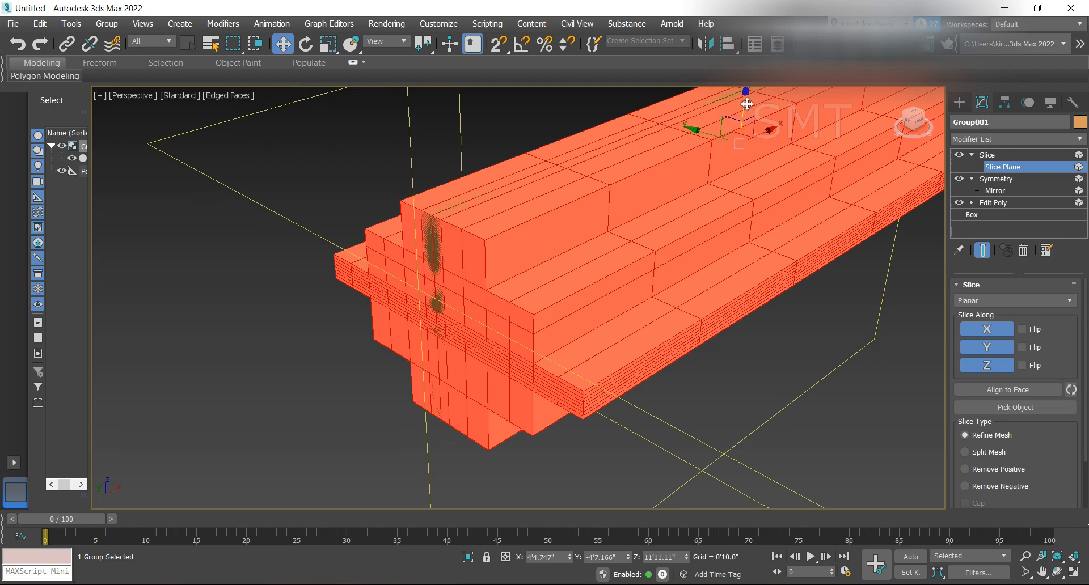
drag(746, 102, 772, 135)
scroll(622, 220, down, 4)
drag(913, 119, 769, 127)
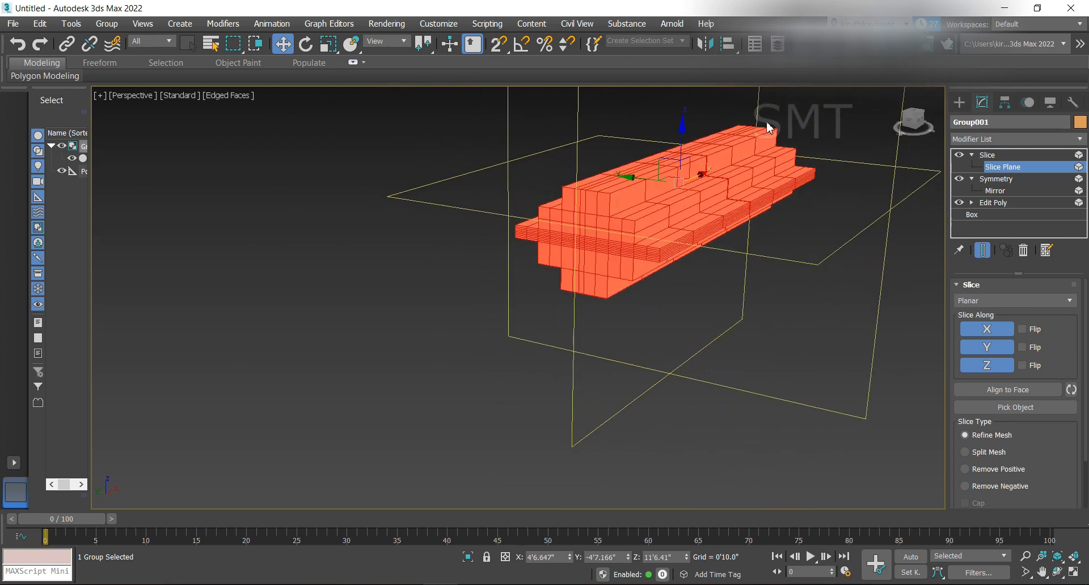
mouse_move(702, 178)
mouse_down()
mouse_move(766, 151)
mouse_move(701, 181)
mouse_up()
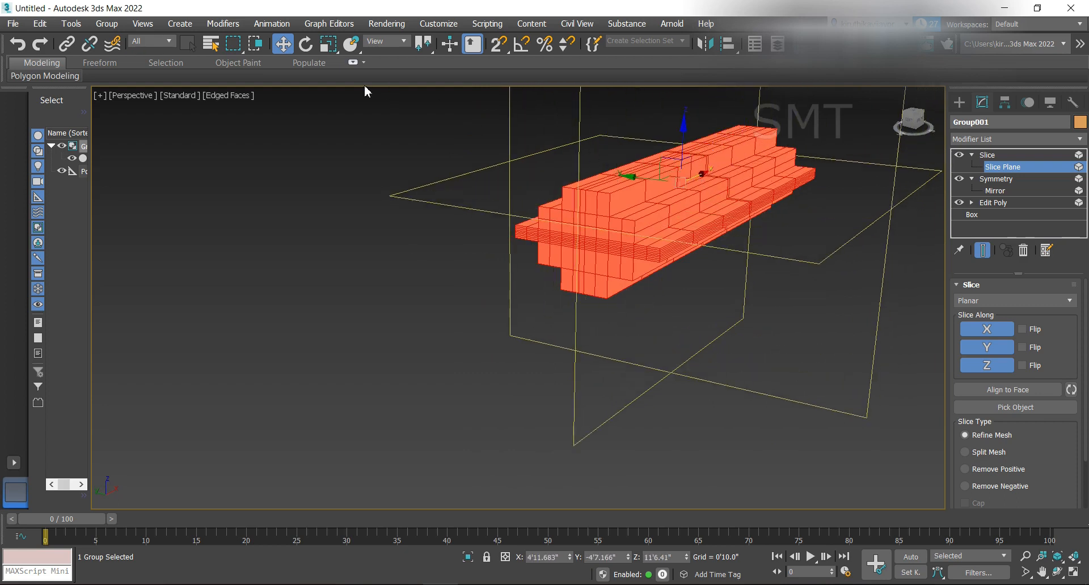
- Tilt the slice planes with the Rotate tool, set the slice type to Split Mesh, and return to the Slice modifier level
click(306, 44)
drag(673, 146, 661, 161)
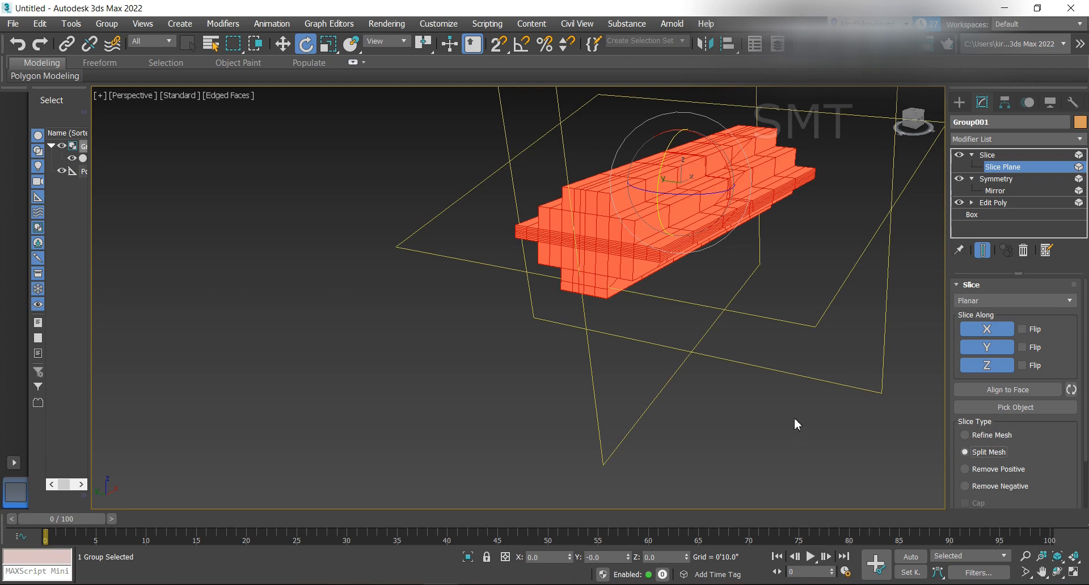
click(992, 165)
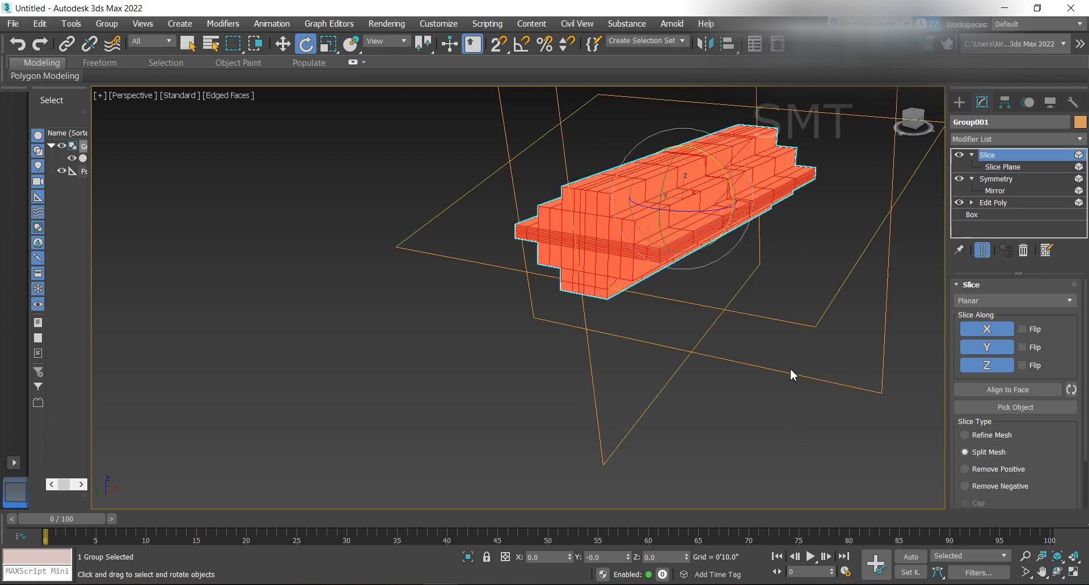
- Add an Edit Poly modifier above Slice on the group and enter its Element level
click(906, 303)
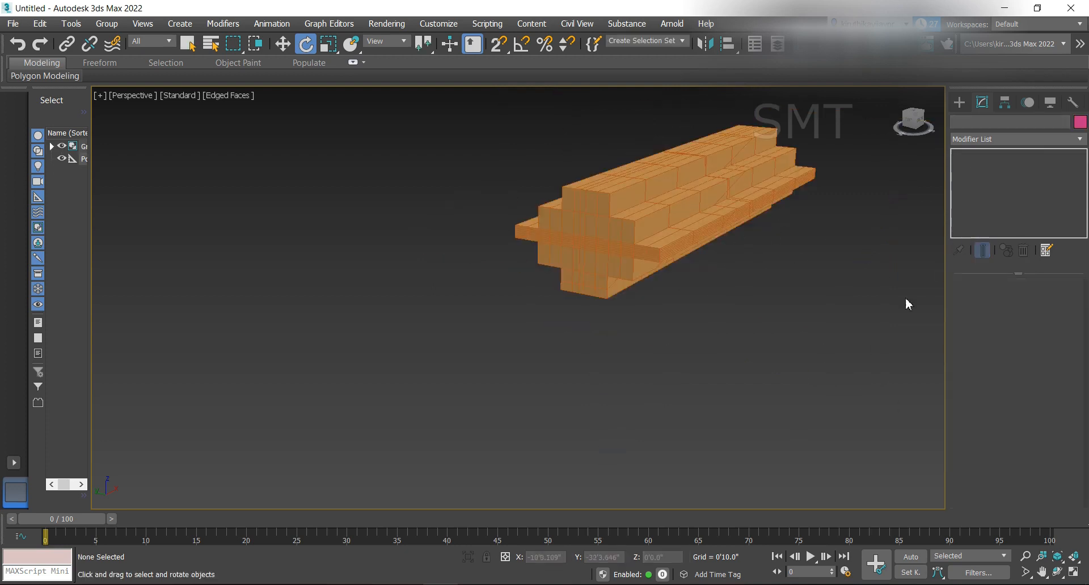
click(719, 195)
click(1012, 139)
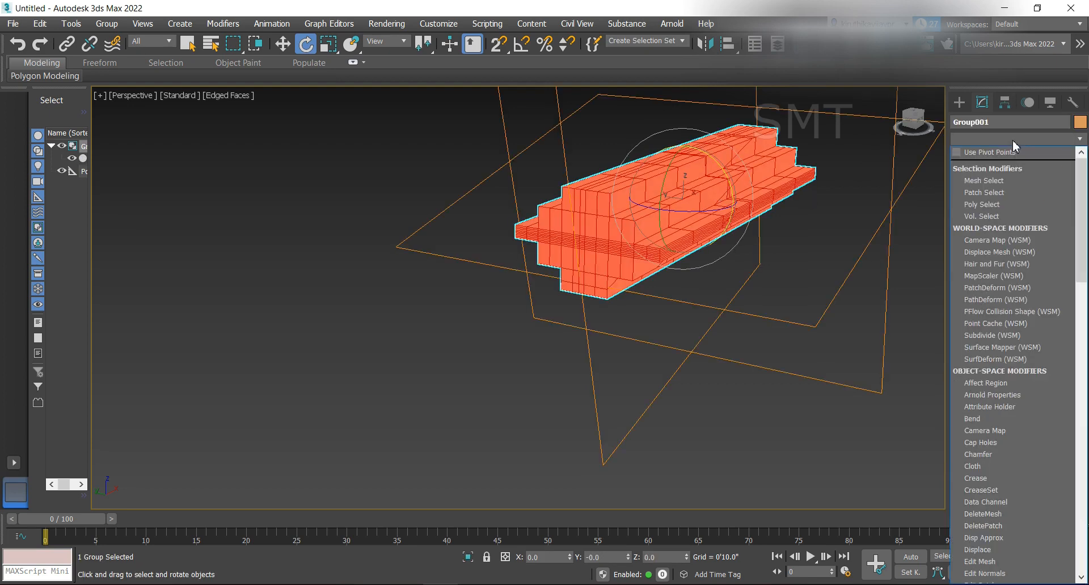
text(esh)
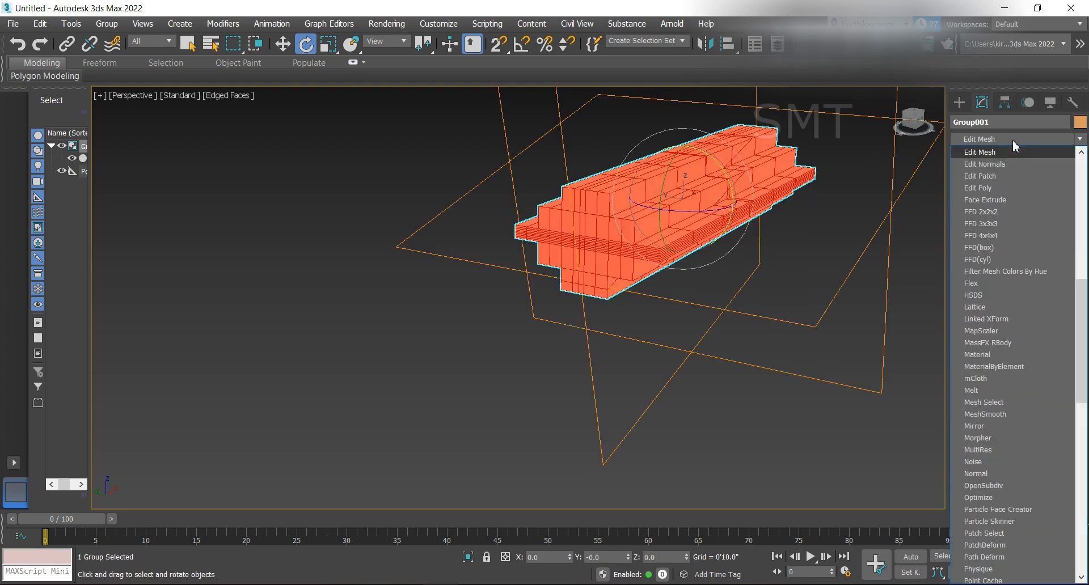
click(1016, 188)
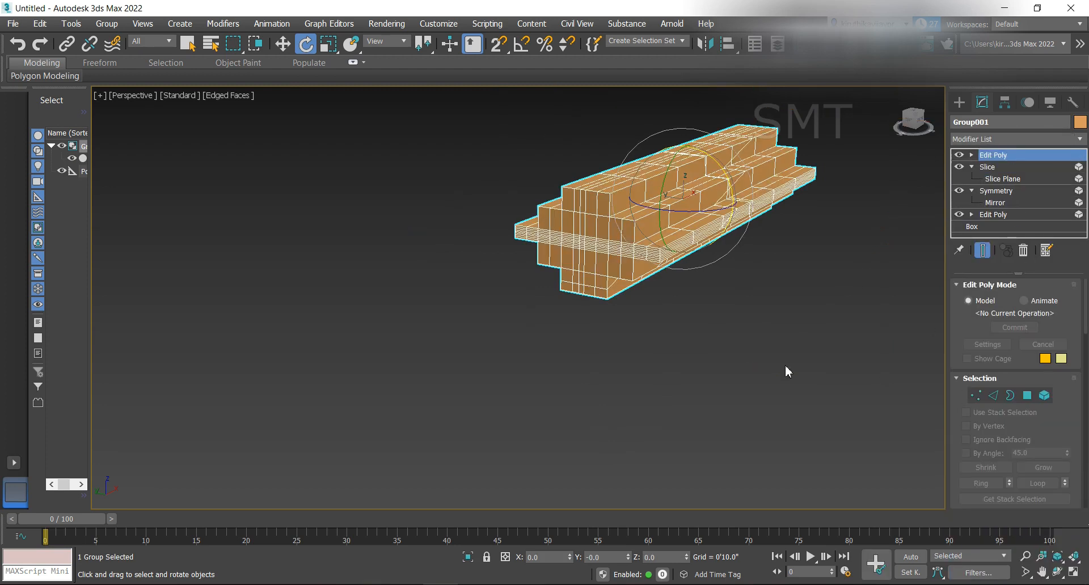
click(1044, 396)
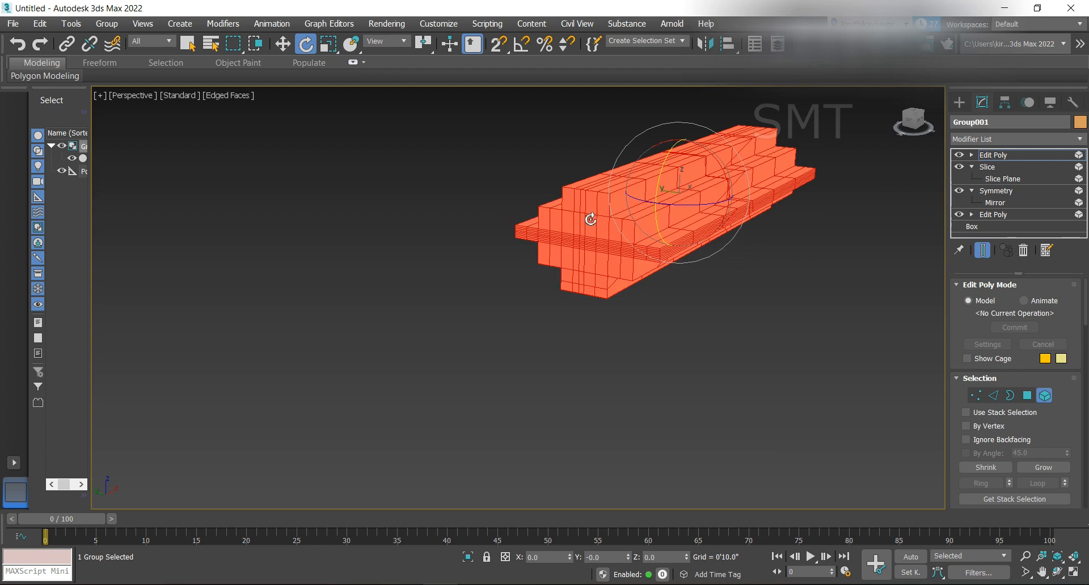
- Pull the large near element and the split piece behind it away from the bar
click(636, 217)
key(w)
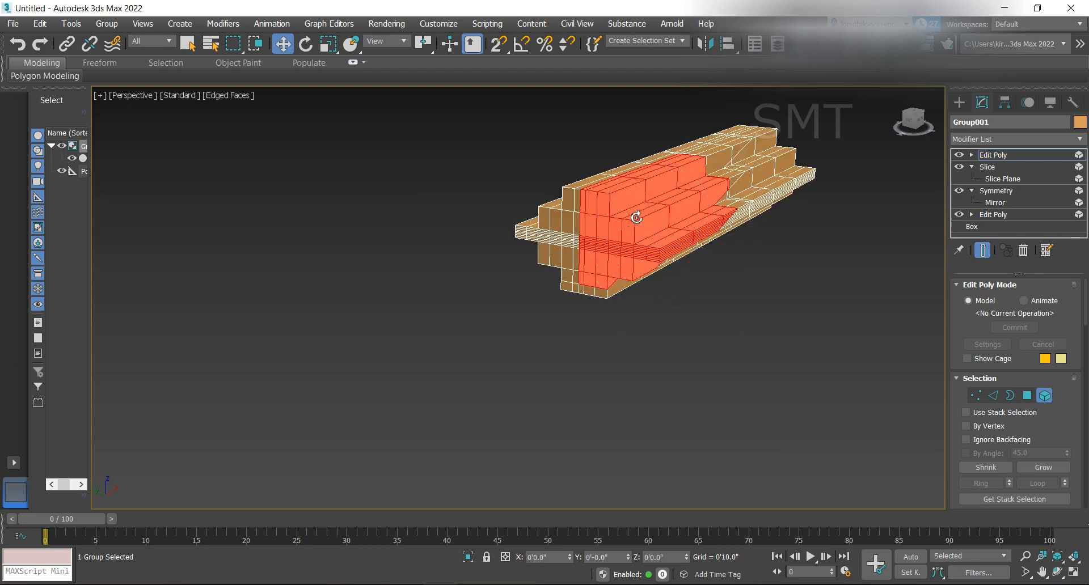
drag(661, 219, 354, 349)
click(608, 217)
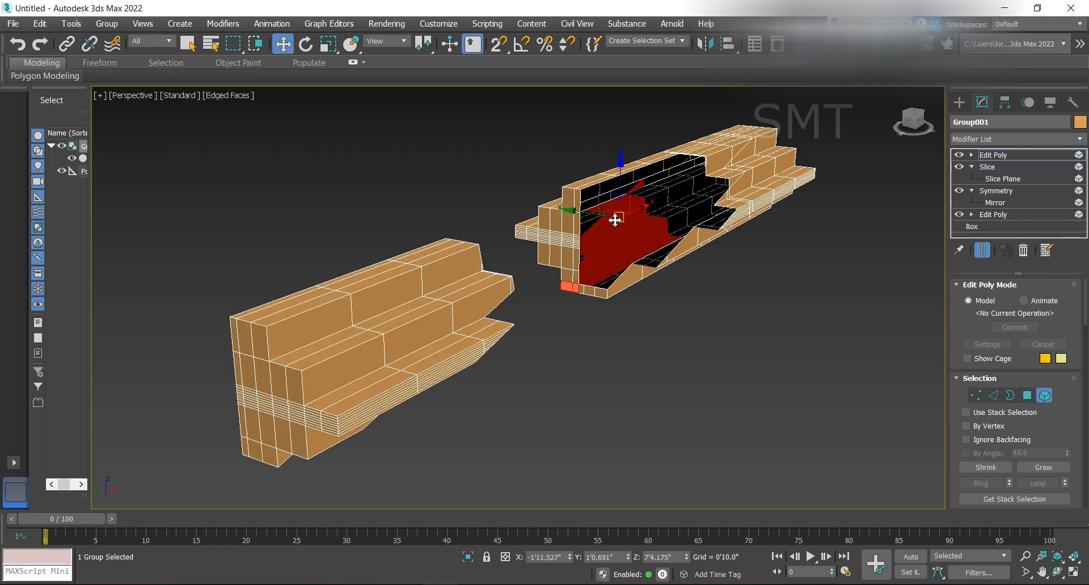
drag(590, 214, 452, 191)
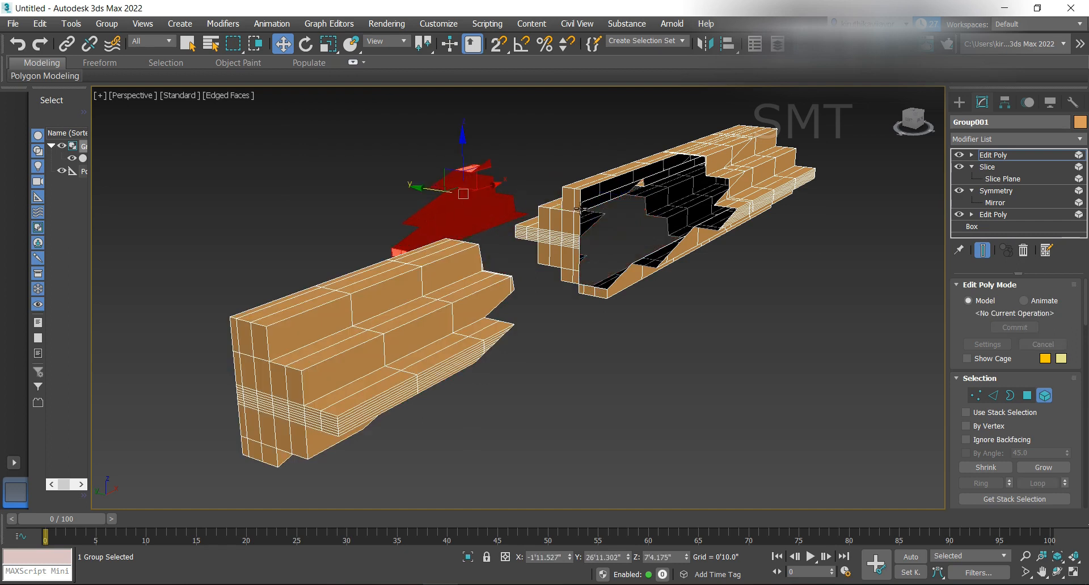
- Pull the near-end, rear and far-end split elements apart from the rest of the bar
click(581, 213)
drag(527, 214, 514, 183)
click(702, 187)
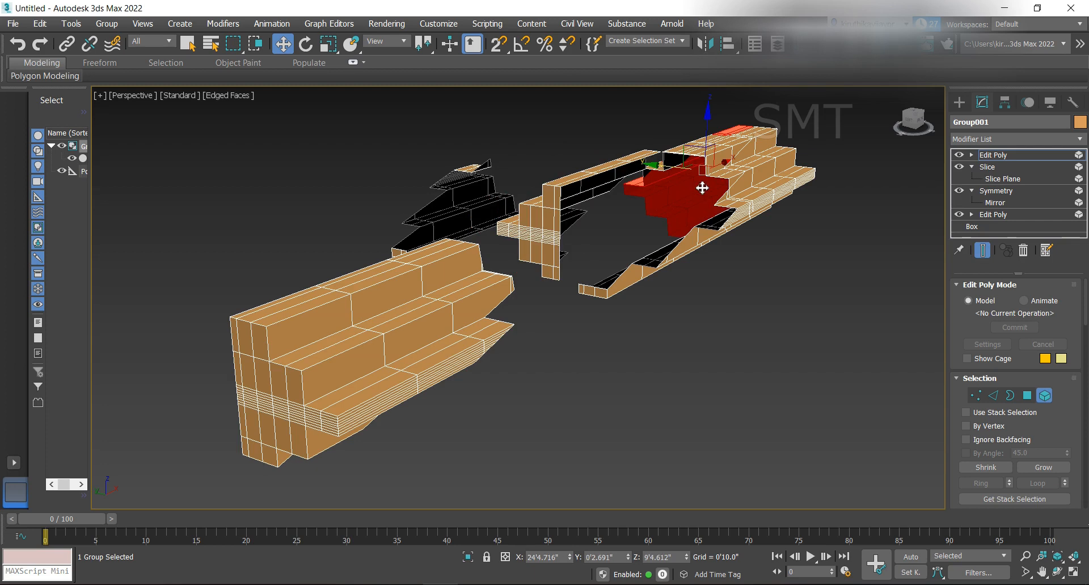
drag(721, 166, 860, 111)
click(714, 156)
drag(679, 155, 843, 178)
click(729, 170)
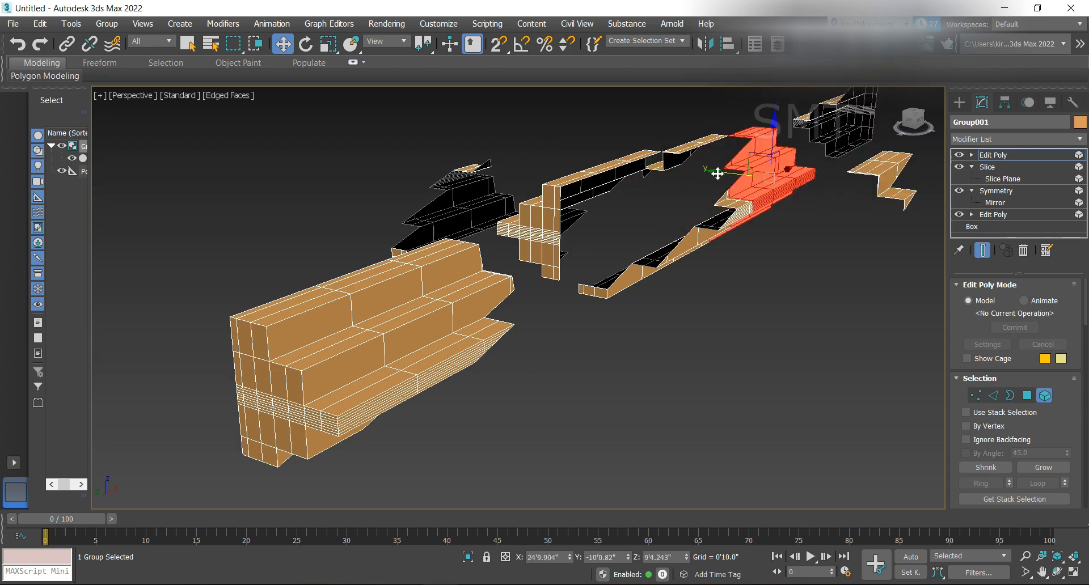
click(741, 181)
click(756, 169)
drag(722, 174, 788, 193)
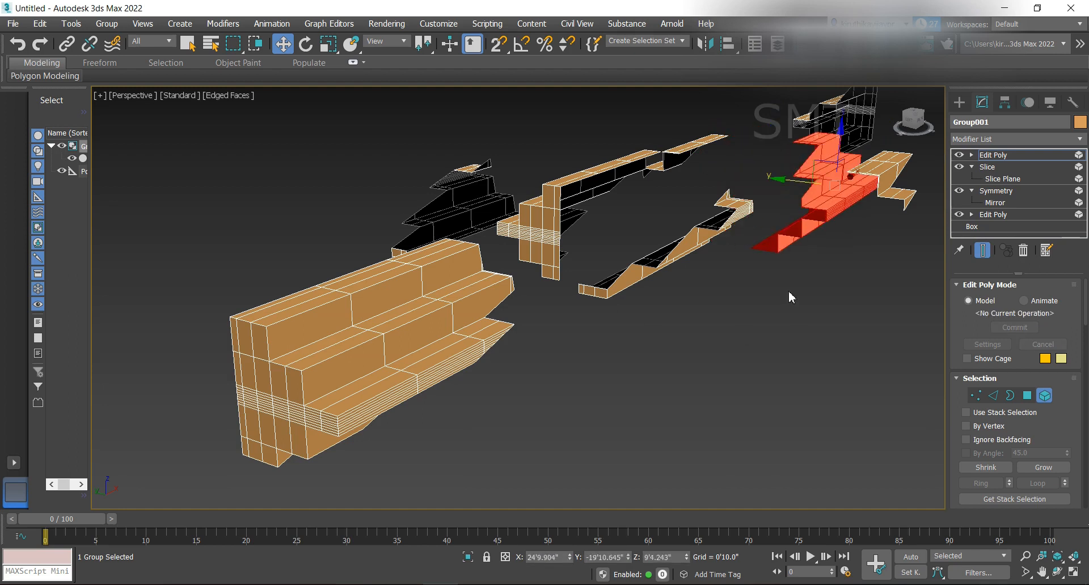
- Undo all the element moves so the split pieces are back together in the bar
key(ctrl+z)
key(ctrl+z)
key(ctrl+z)
key(ctrl+z)
key(ctrl+z)
key(ctrl+z)
key(ctrl+z)
key(ctrl+z)
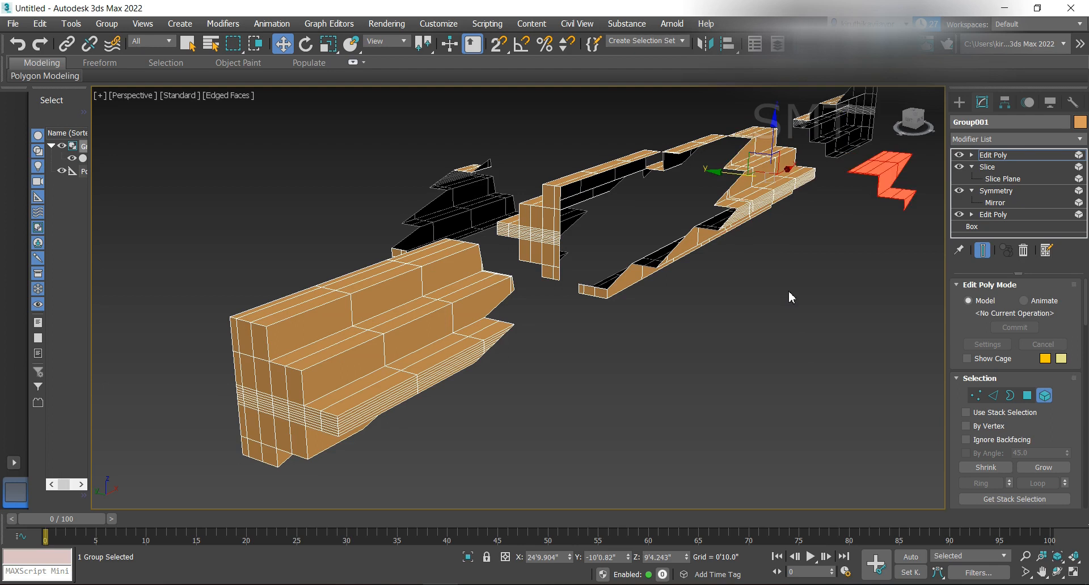
key(ctrl+z)
key(ctrl+z)
key(ctrl+z)
key(ctrl+z)
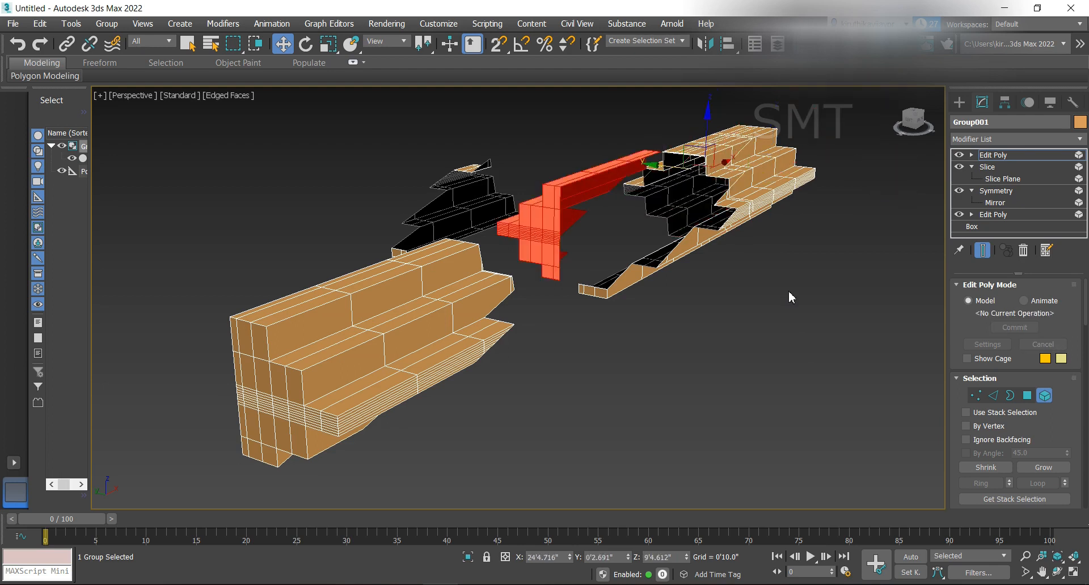
key(ctrl+z)
key(ctrl+z)
key(ctrl+z)
key(ctrl+z)
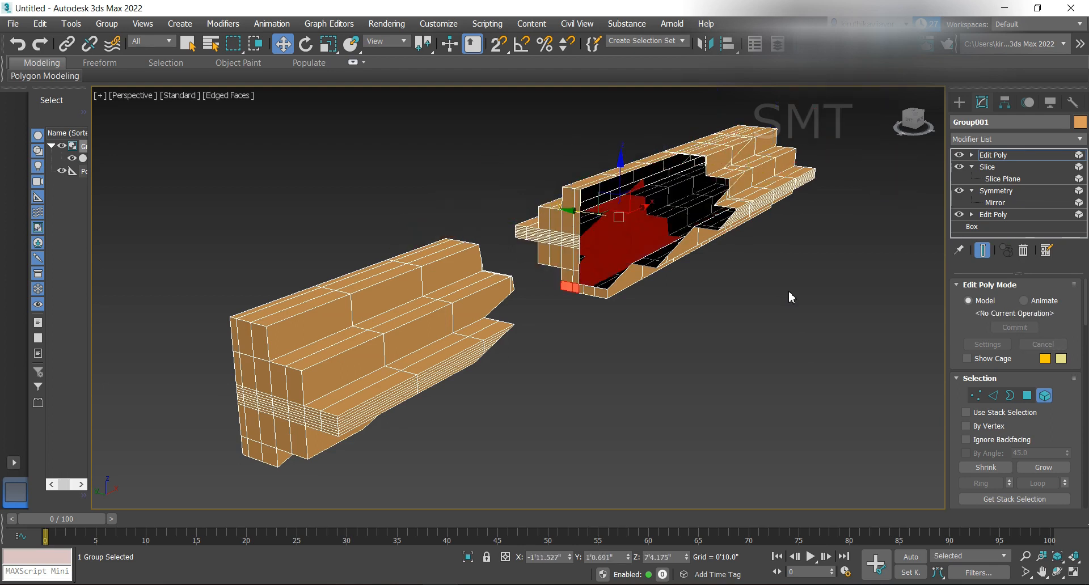
key(ctrl+z)
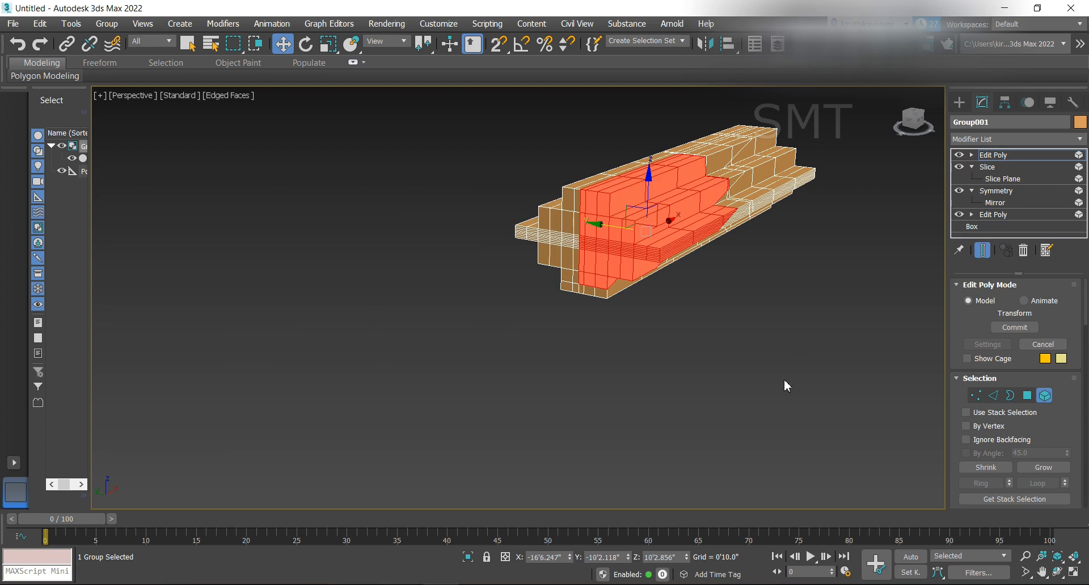
- Clear the element selection and delete the Edit Poly modifier above Slice
click(798, 337)
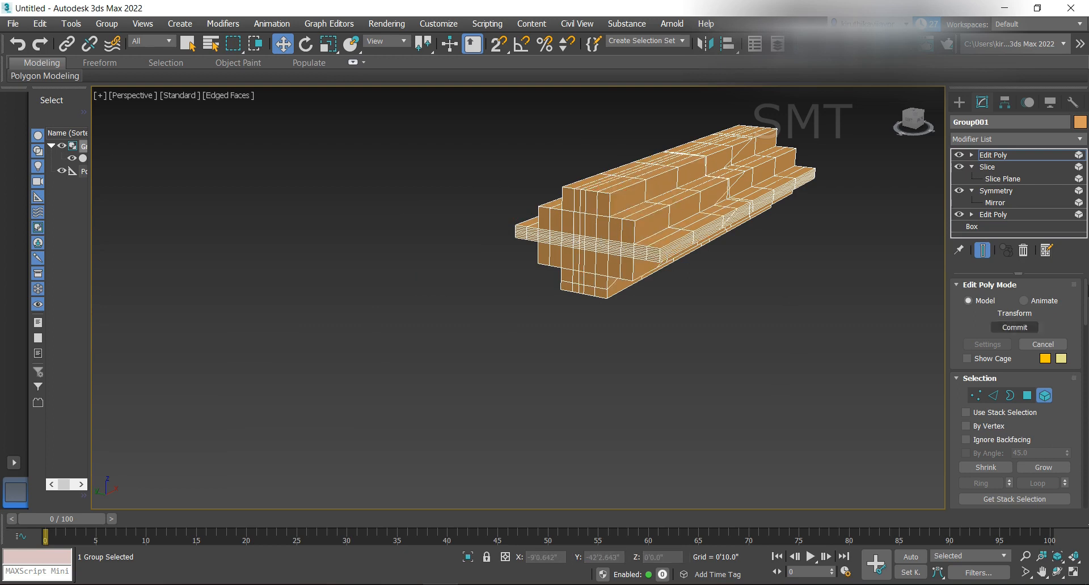
click(994, 155)
click(1024, 252)
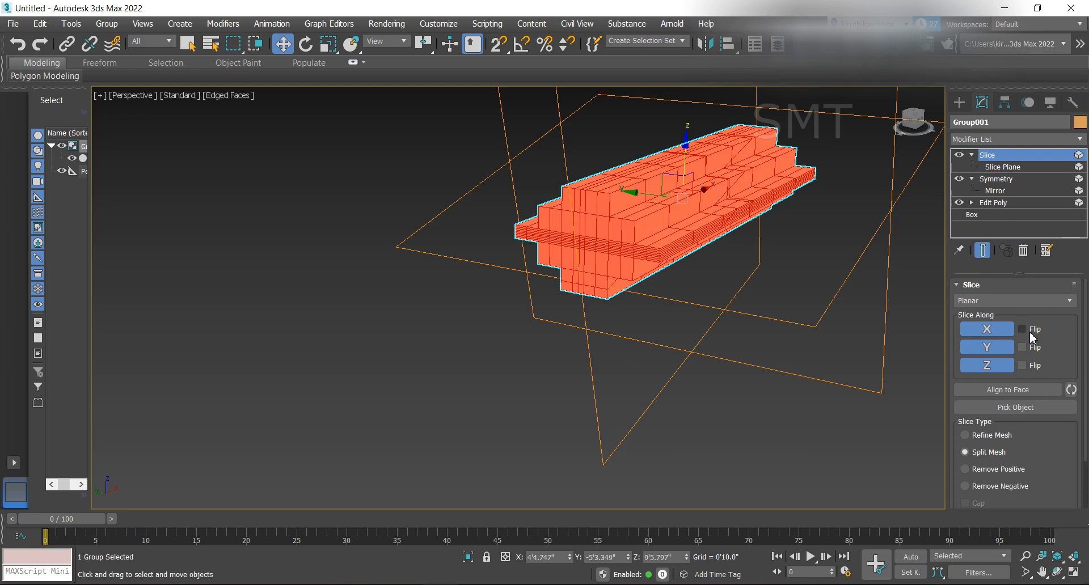
- Try the Flip options of the Slice modifier's X, Y and Z axes
click(1032, 347)
click(1035, 366)
click(1032, 347)
click(1032, 329)
- Set the slice type to Remove Positive and inspect the remaining piece of the bar
scroll(696, 279, down, 2)
middle_drag(695, 275, 496, 315)
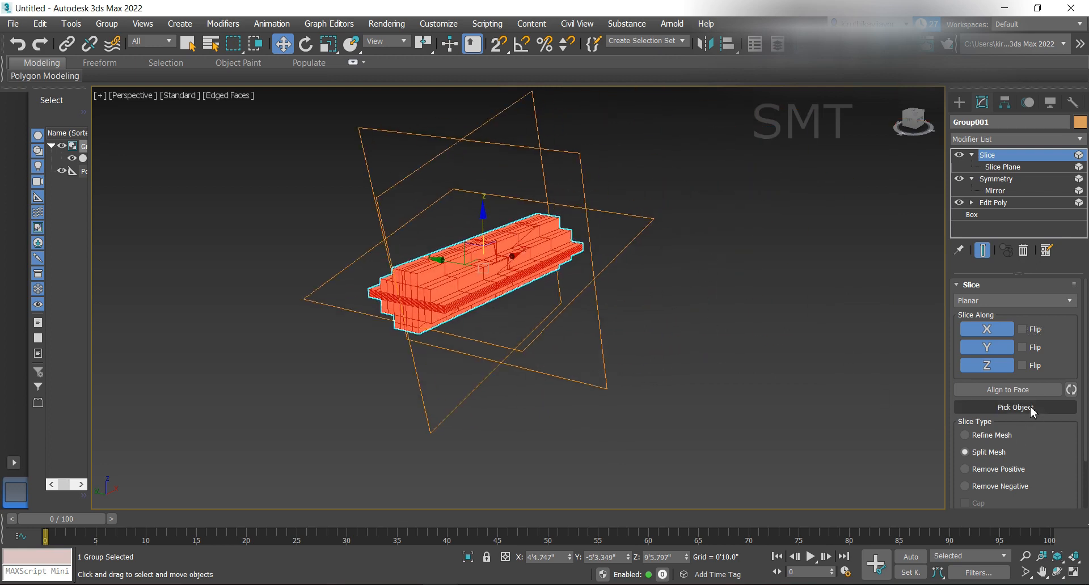
scroll(1059, 454, down, 1)
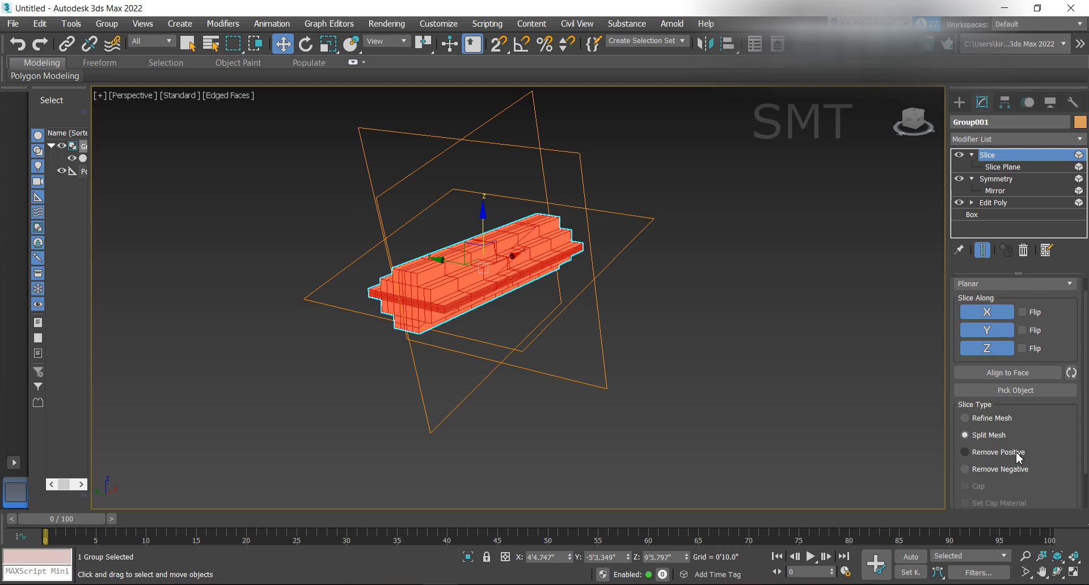
click(996, 454)
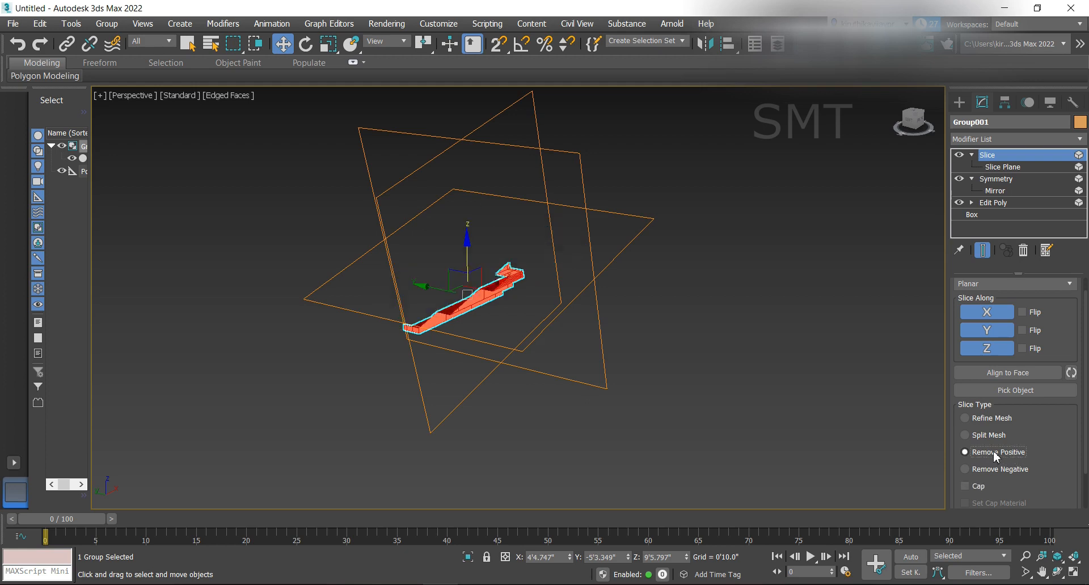
scroll(420, 303, up, 6)
scroll(425, 303, down, 6)
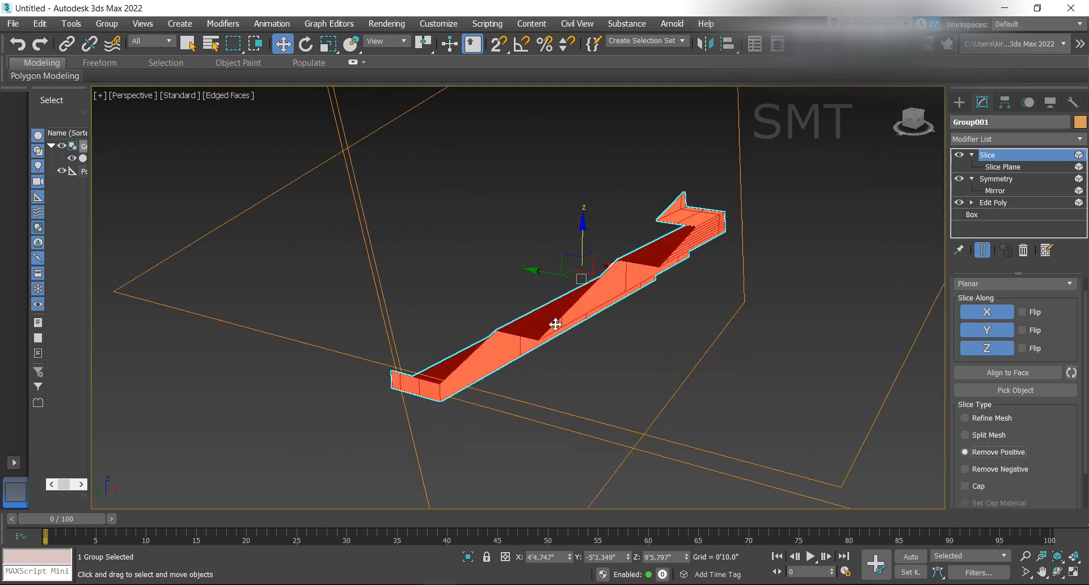
- Set the slice type to Remove Negative and enable Cap to close the cut faces
click(999, 469)
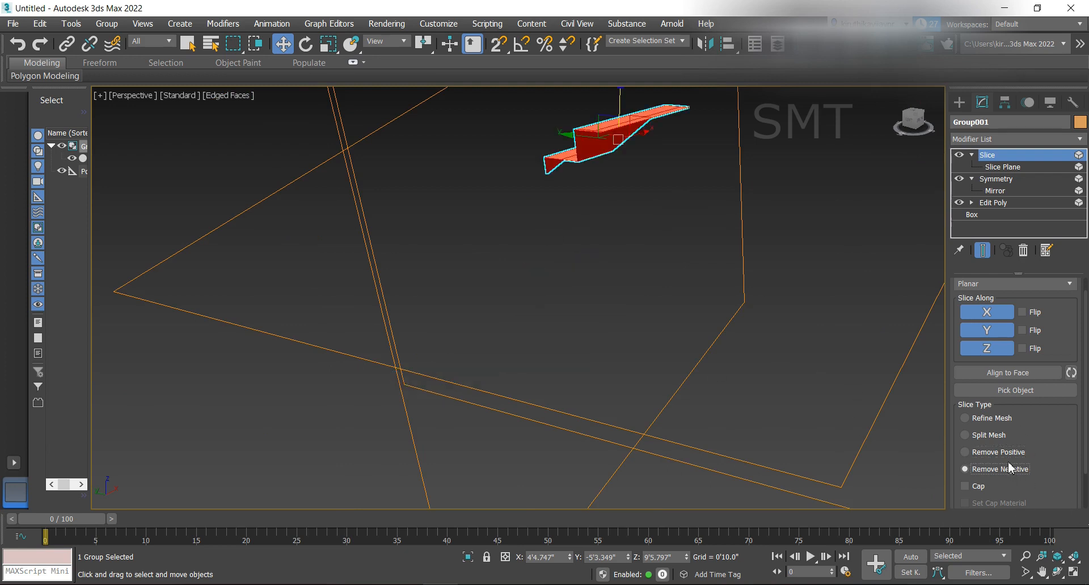
scroll(1009, 467, down, 1)
scroll(599, 145, up, 2)
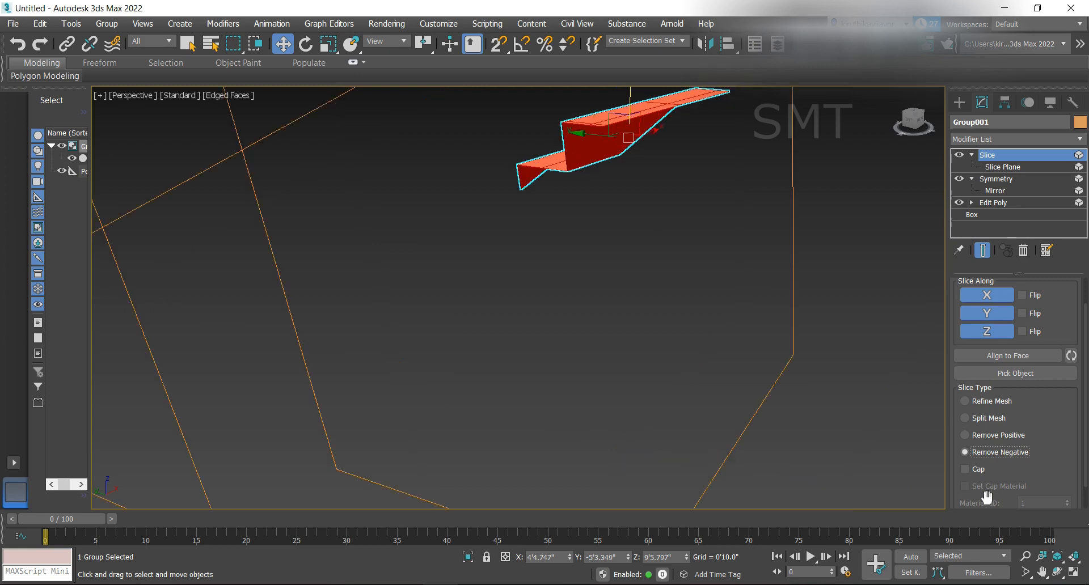
click(979, 471)
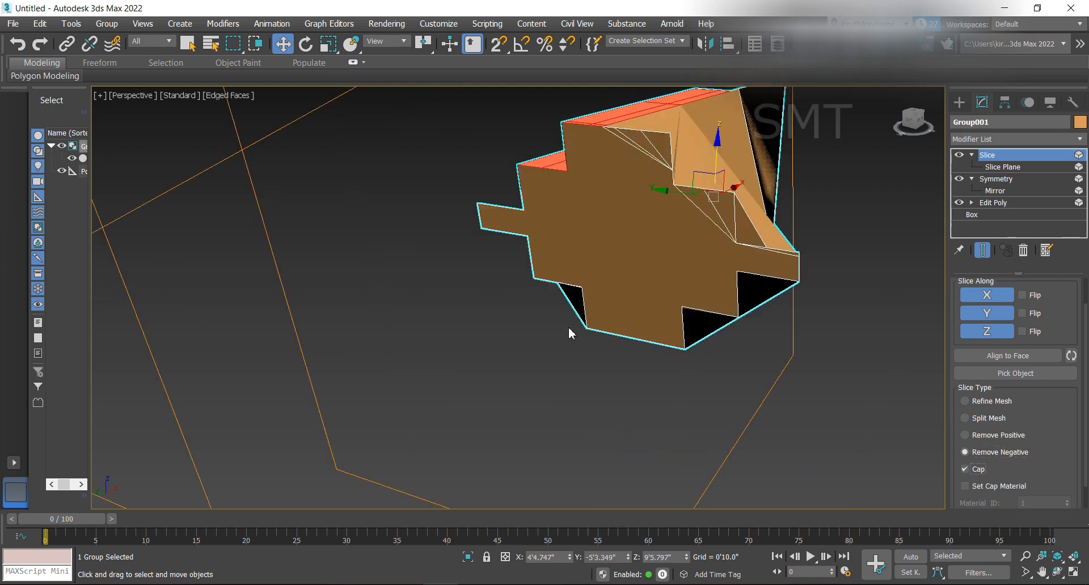
scroll(573, 333, down, 2)
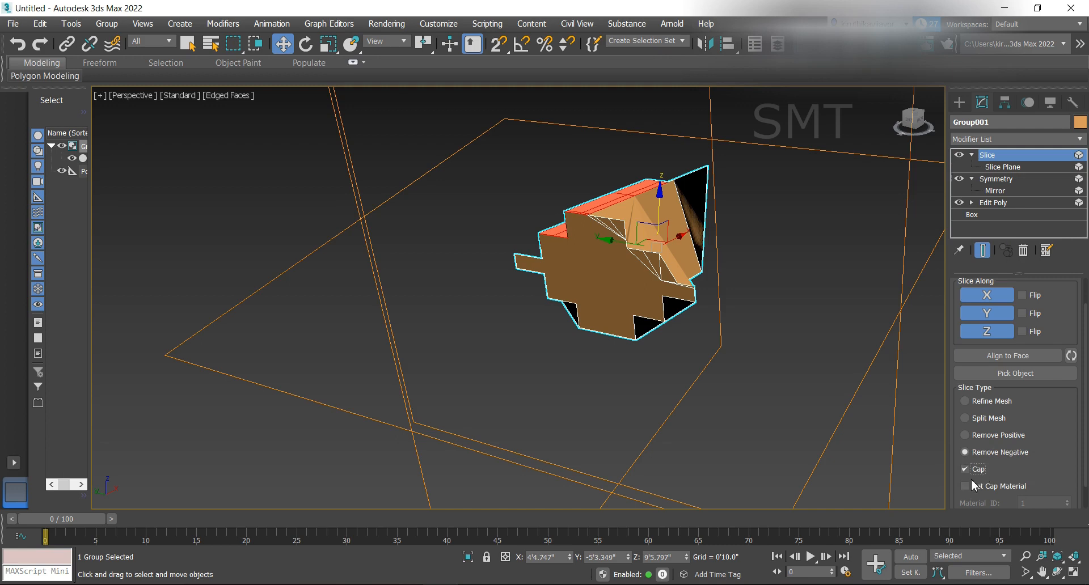
- Enable Set Cap Material for the slice and set its Material ID to 3
scroll(1013, 479, down, 2)
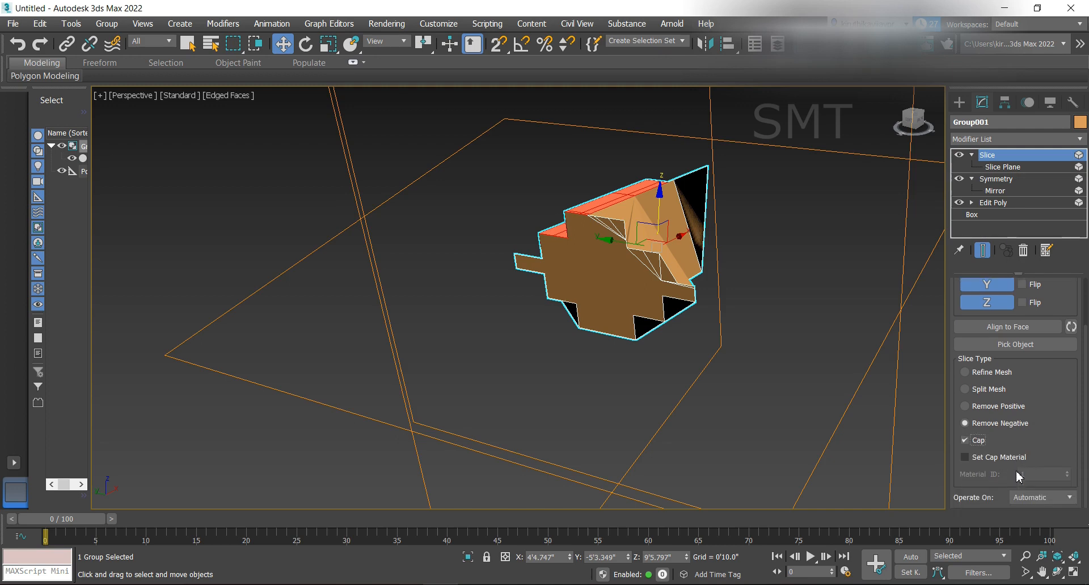
click(966, 457)
click(1049, 475)
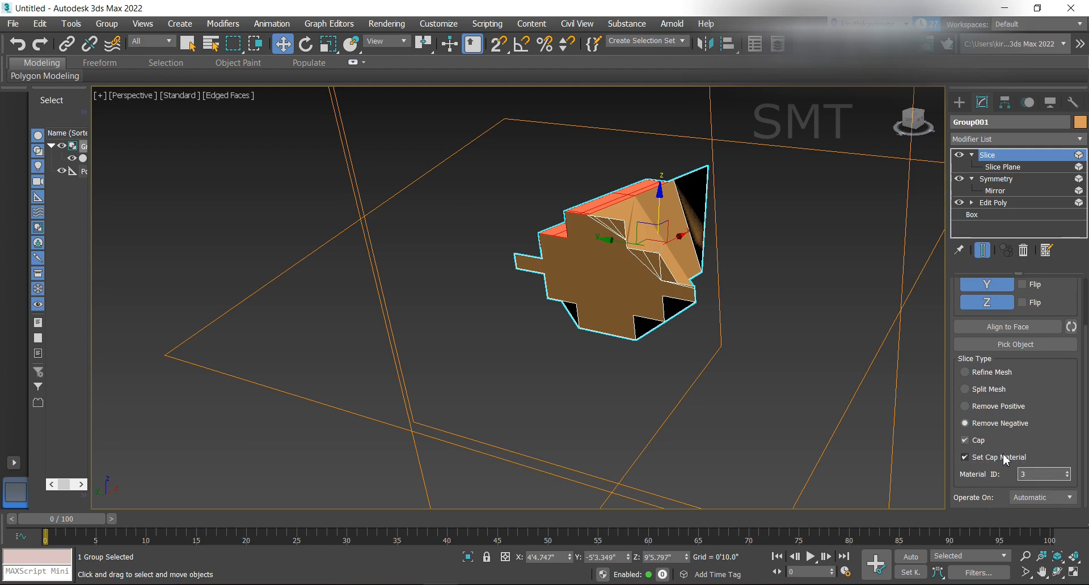
- Deselect the bar and create a Physical Material in the Slate Material Editor
click(683, 322)
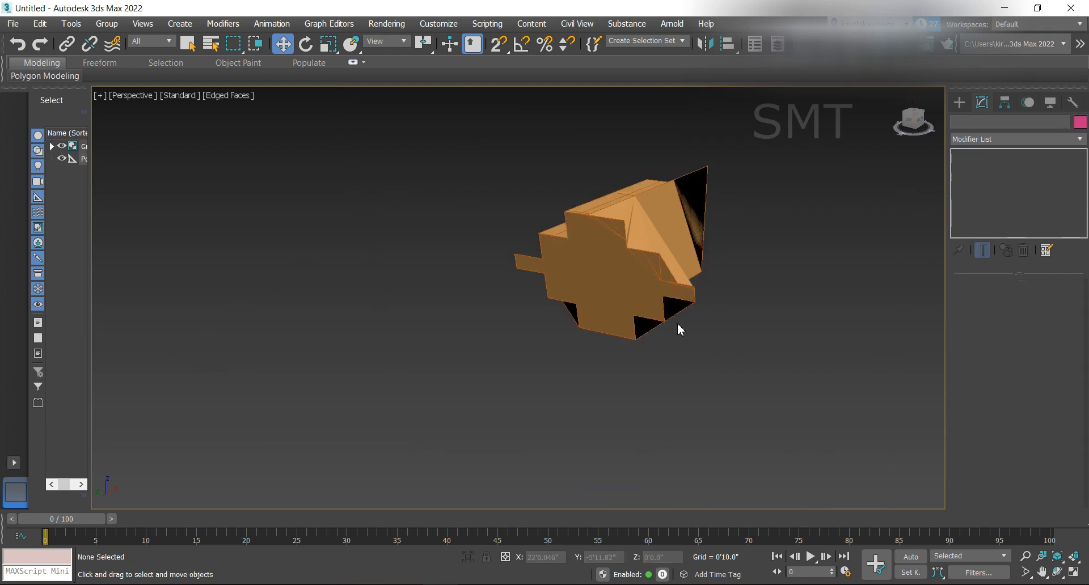
key(m)
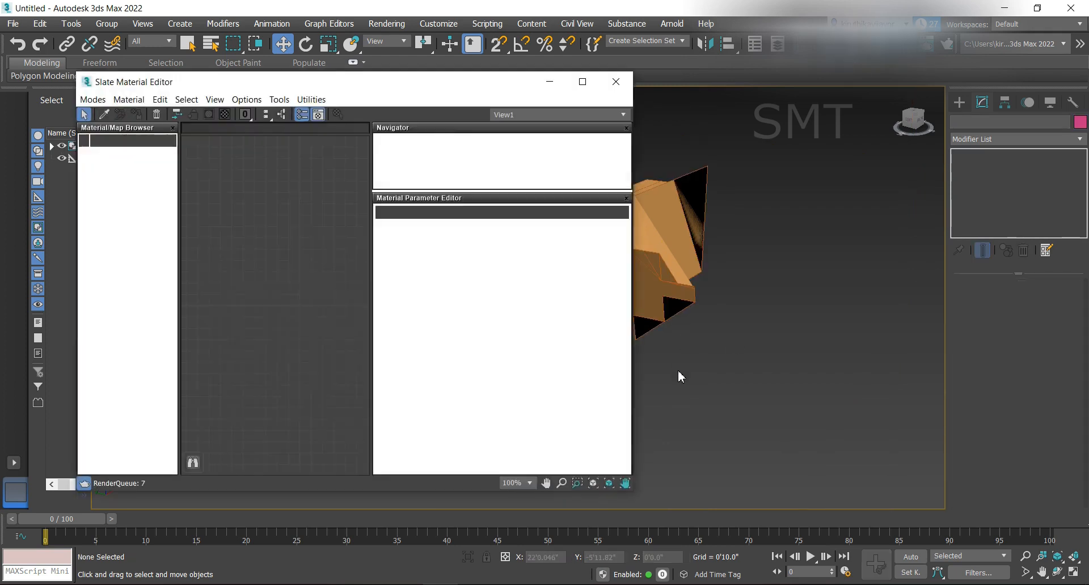
right_click(245, 215)
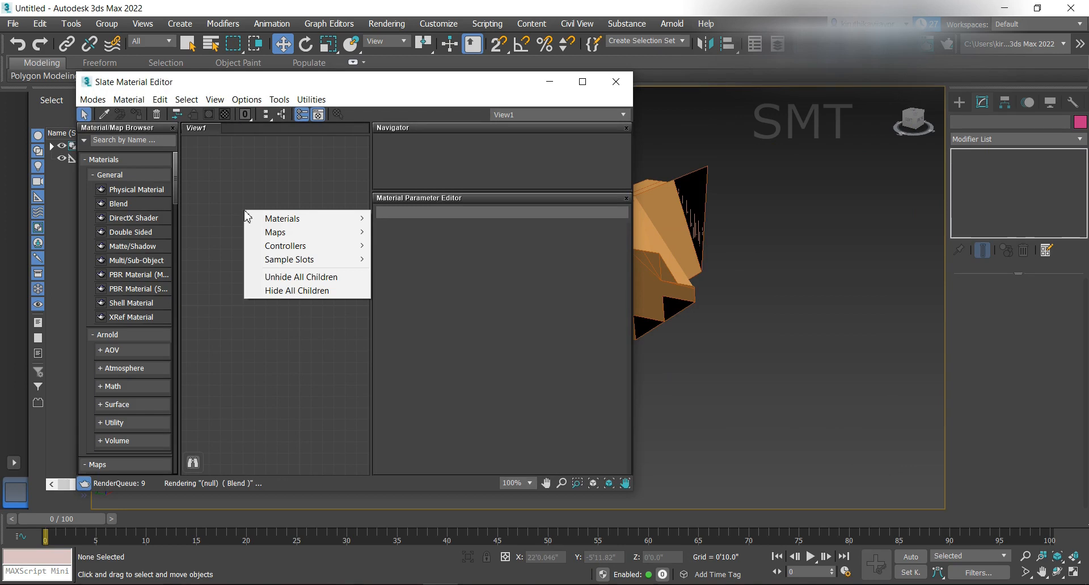
mouse_move(284, 219)
mouse_move(447, 221)
click(513, 224)
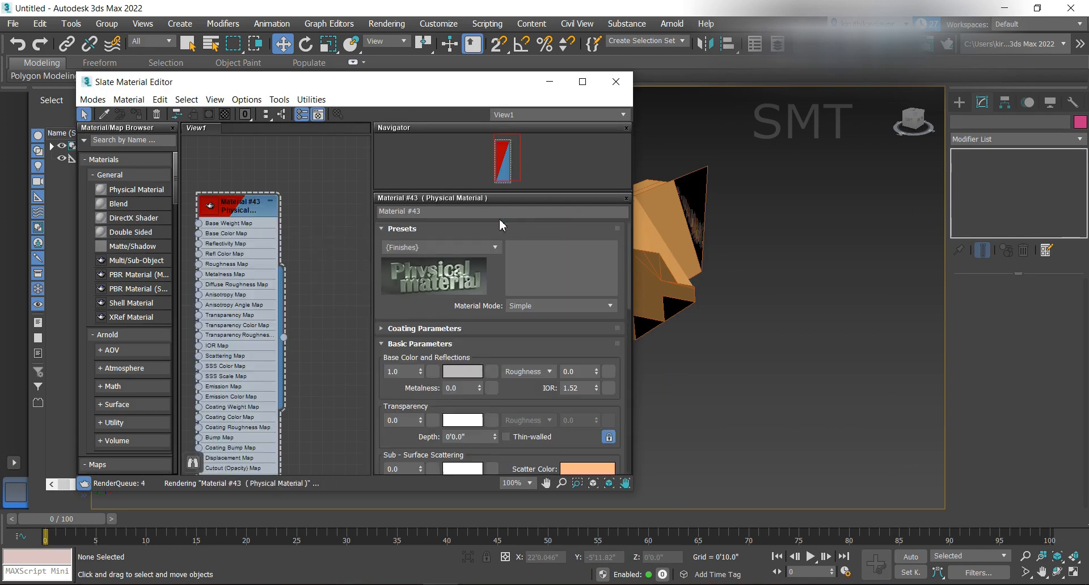
- Add a Multi/Sub-Object material to the node view and place it above the Physical Material
scroll(302, 236, down, 2)
right_click(316, 181)
mouse_move(344, 192)
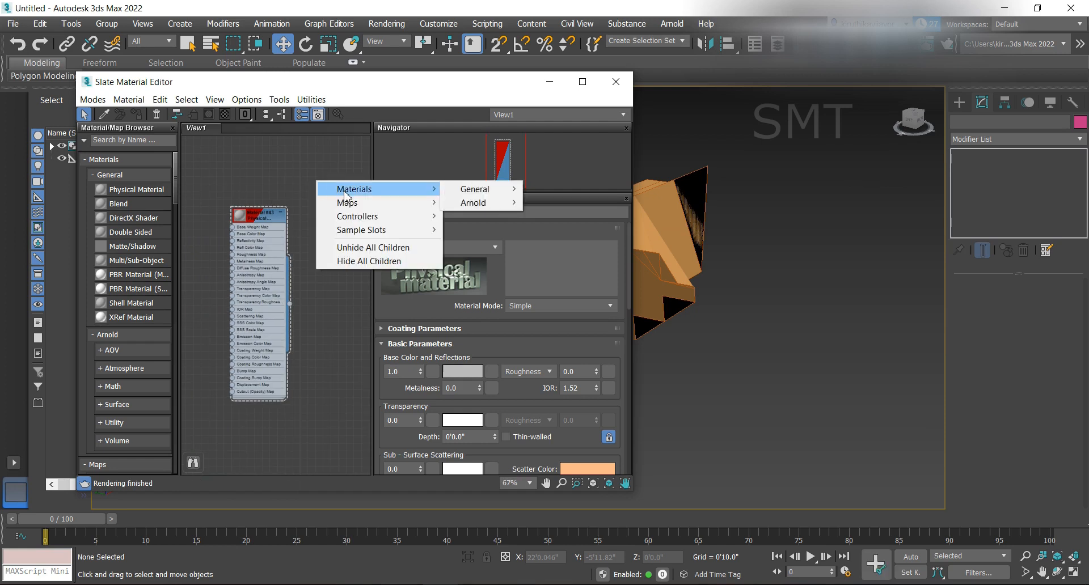
mouse_move(495, 195)
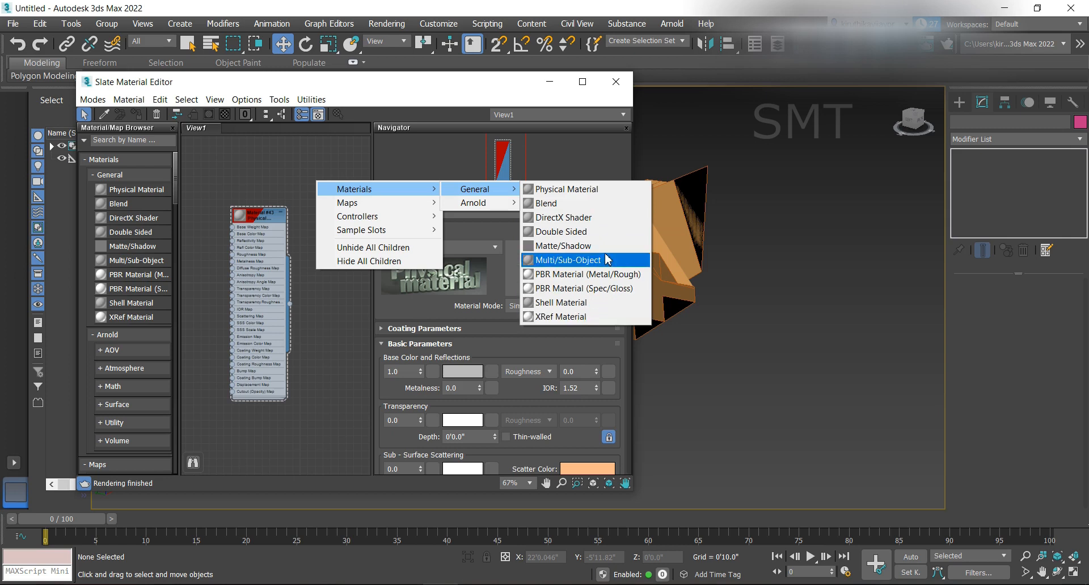
click(567, 260)
drag(315, 174, 334, 149)
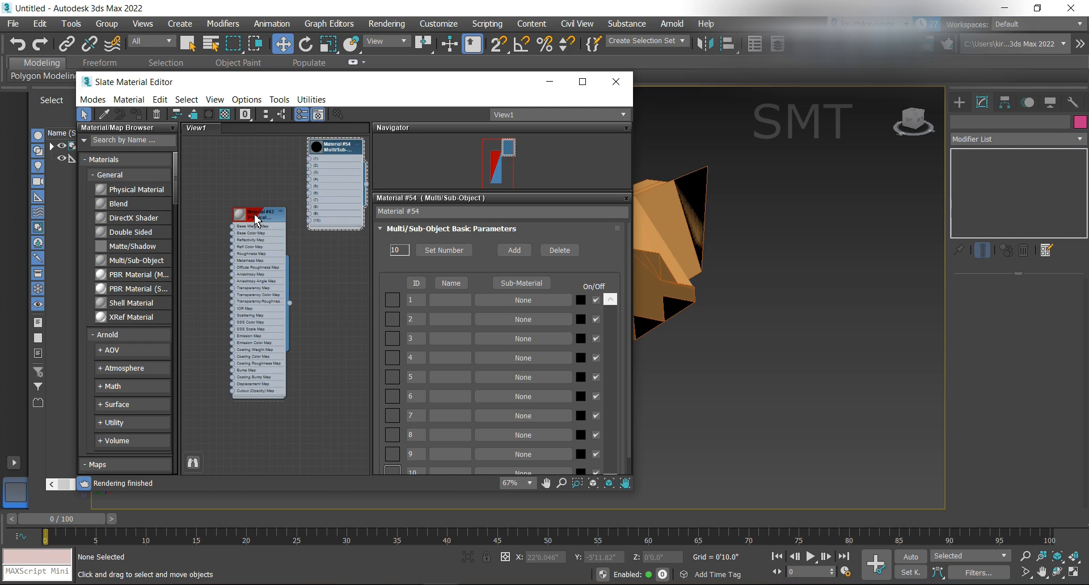
- Duplicate the Physical Material and connect the original to slot 1 and the copy to slot 3 of the Multi/Sub-Object material
mouse_move(257, 220)
shift+mouse_down()
mouse_move(265, 243)
mouse_move(332, 296)
shift+mouse_up()
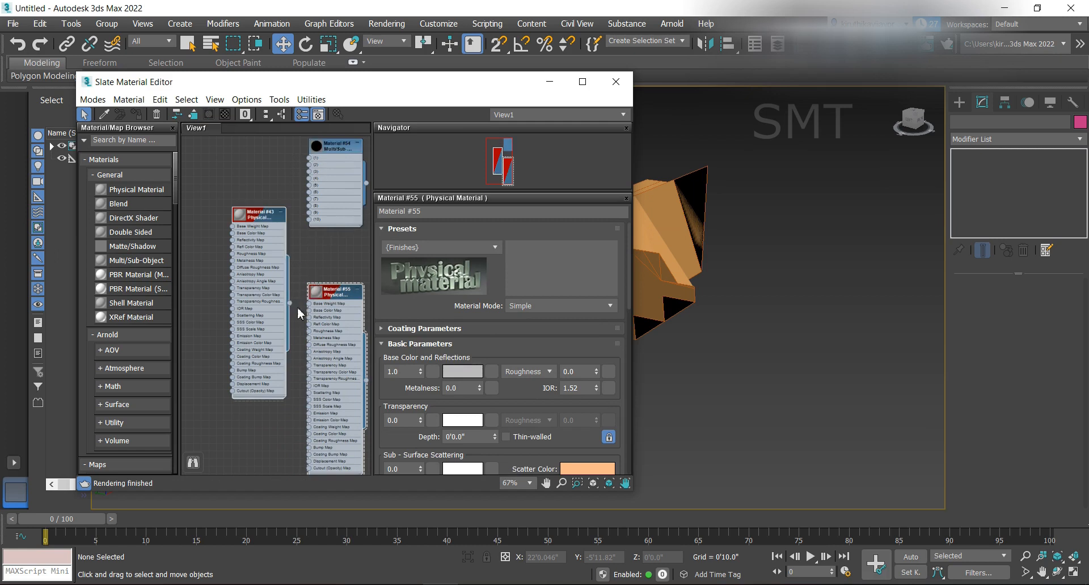
mouse_move(291, 302)
mouse_down()
mouse_move(308, 211)
mouse_move(236, 214)
mouse_up()
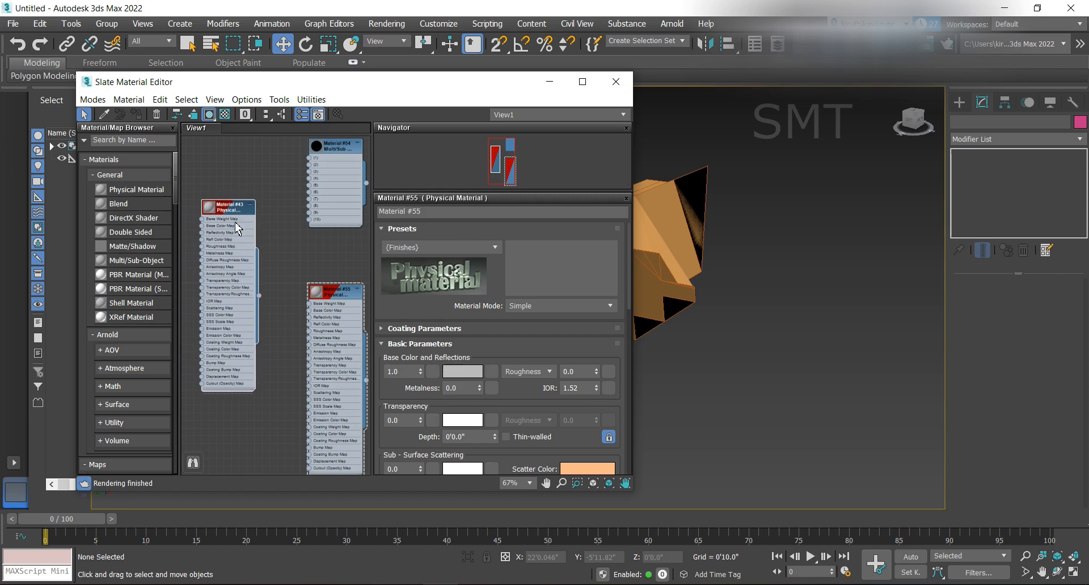
drag(284, 291, 310, 163)
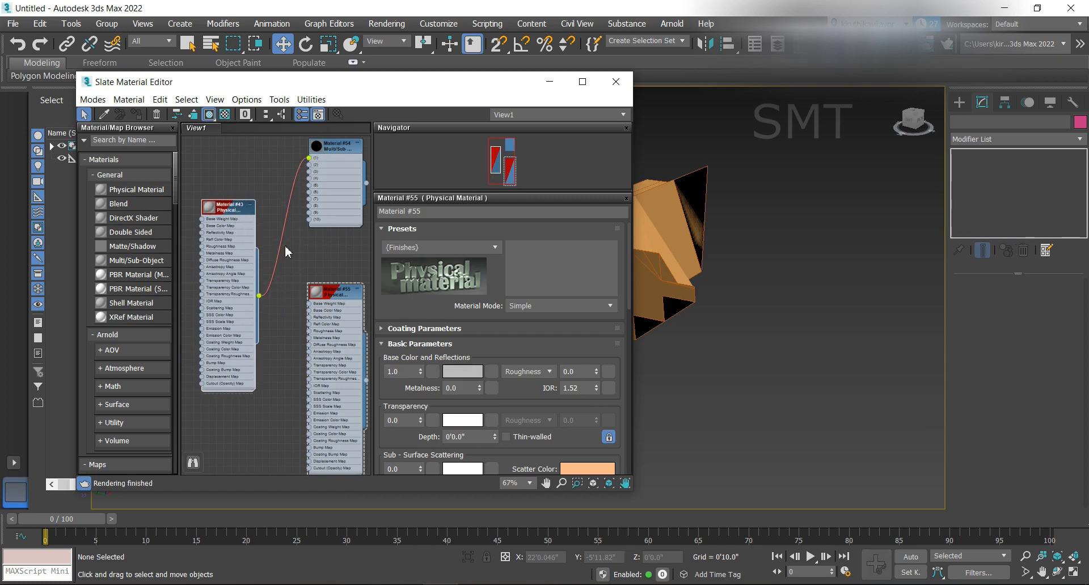
drag(346, 333, 301, 332)
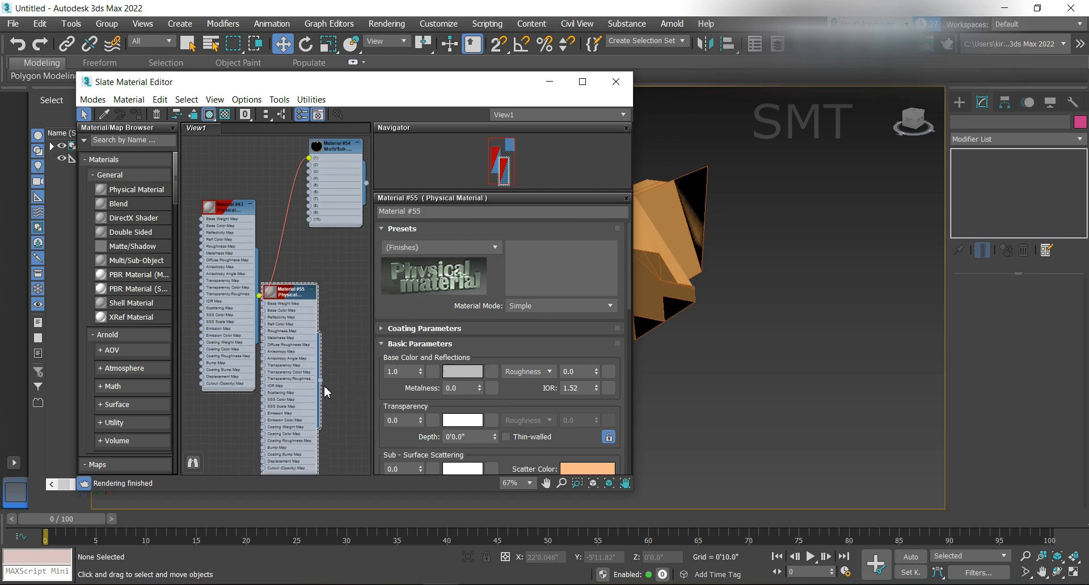
drag(324, 383, 310, 177)
- Set the base color of the copied Physical Material to pink
click(461, 373)
drag(284, 103, 335, 90)
drag(377, 143, 376, 104)
click(488, 205)
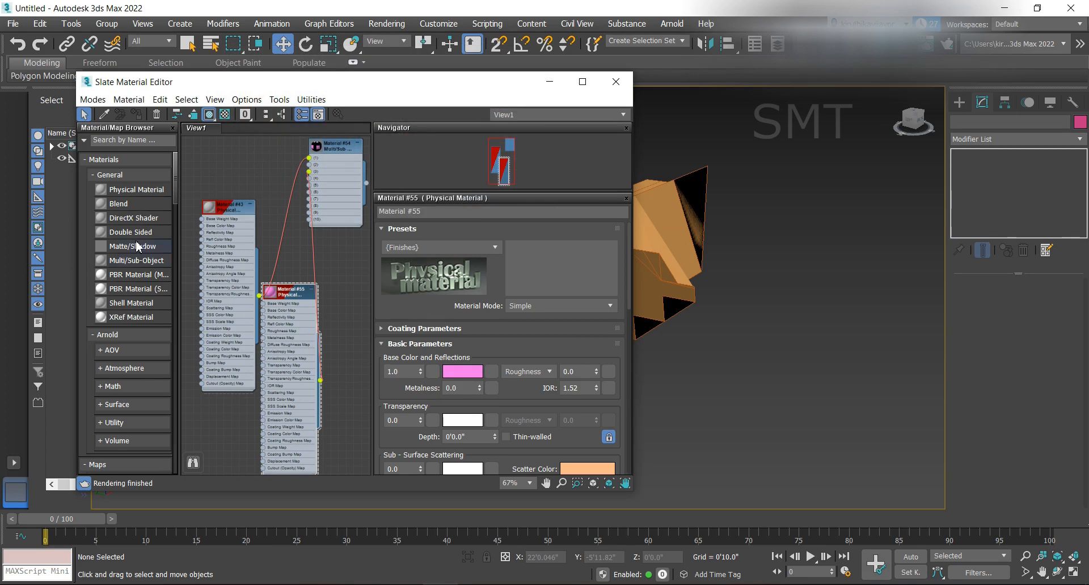
- Set the original Physical Material's base color to red
double_click(227, 216)
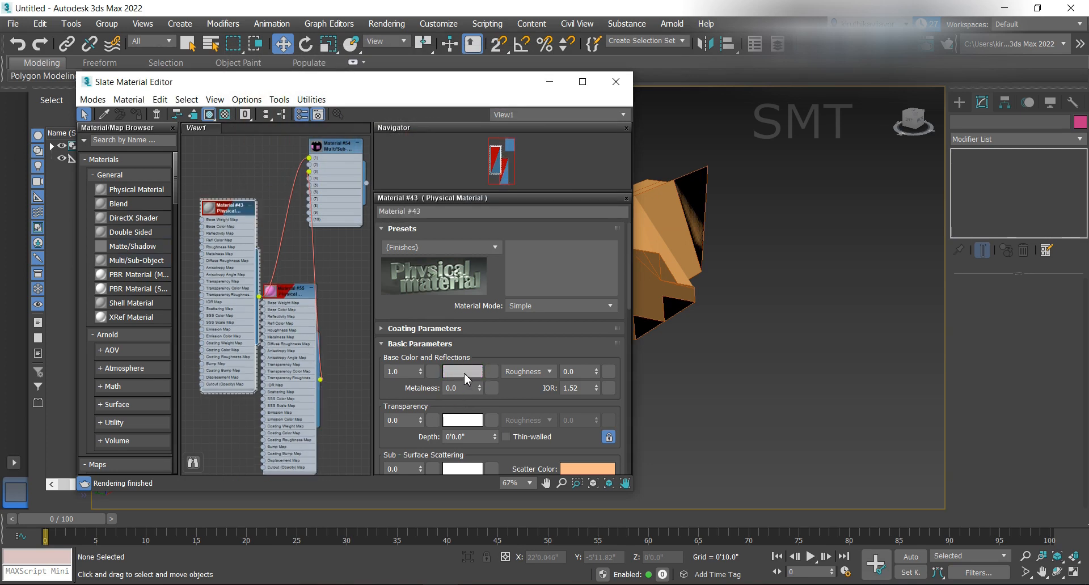
click(464, 372)
mouse_move(239, 93)
mouse_down()
mouse_move(243, 85)
mouse_move(238, 92)
mouse_up()
click(250, 96)
drag(371, 113, 371, 92)
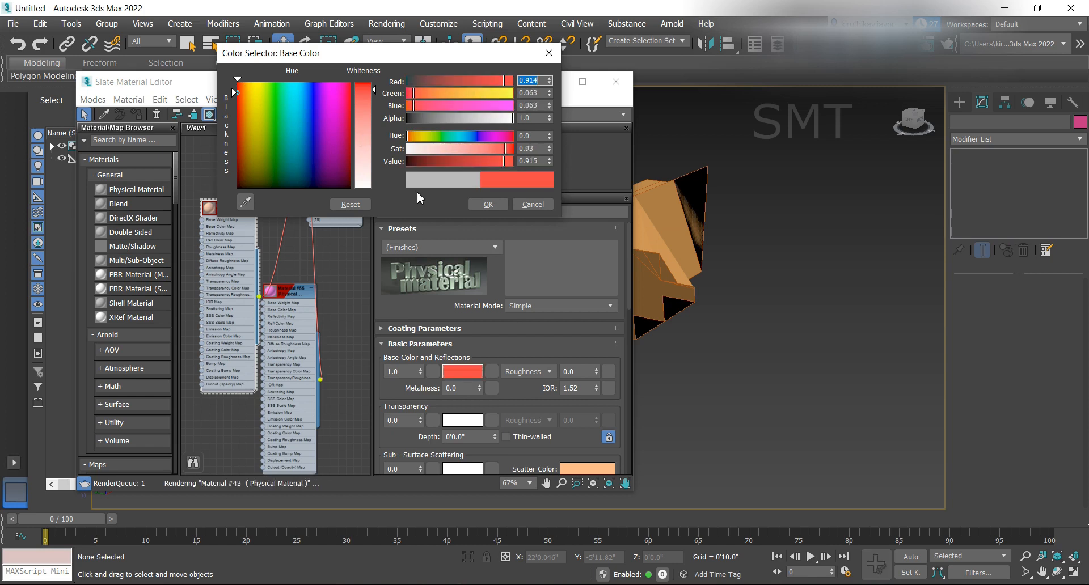
click(491, 205)
- Assign the Multi/Sub-Object material to the sliced bar and inspect its cap faces from another angle
drag(365, 82, 283, 134)
drag(286, 235, 617, 267)
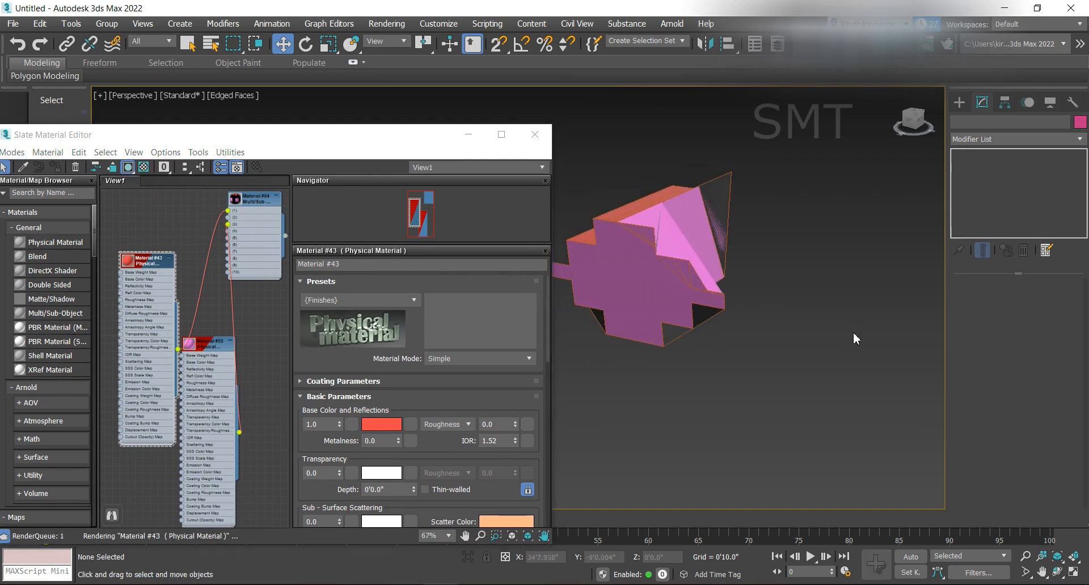
scroll(885, 227, down, 3)
mouse_move(912, 122)
mouse_down()
mouse_move(966, 121)
mouse_move(930, 133)
mouse_move(911, 124)
mouse_up()
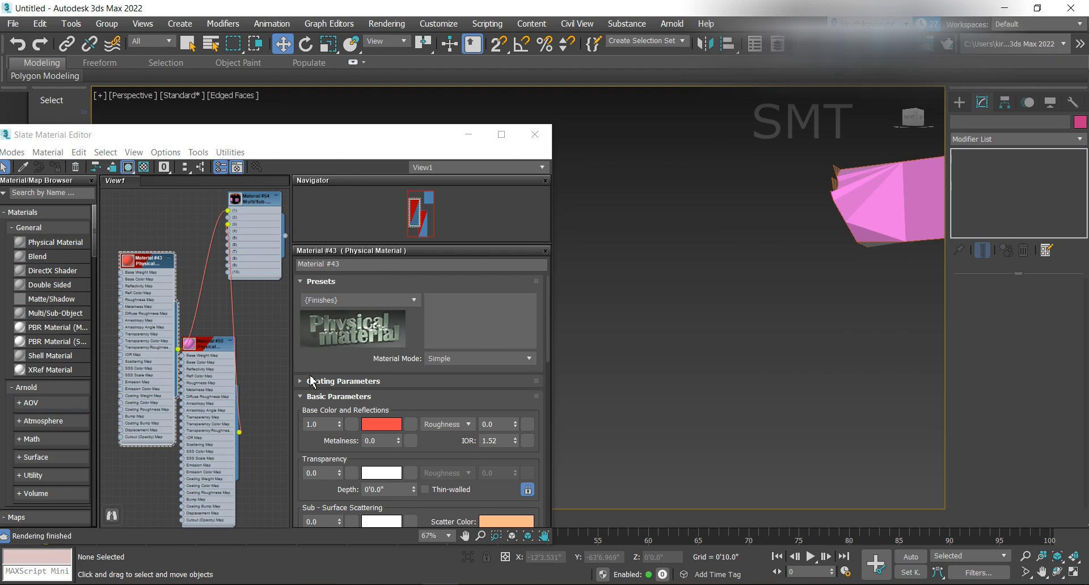
scroll(738, 329, down, 4)
scroll(851, 278, up, 4)
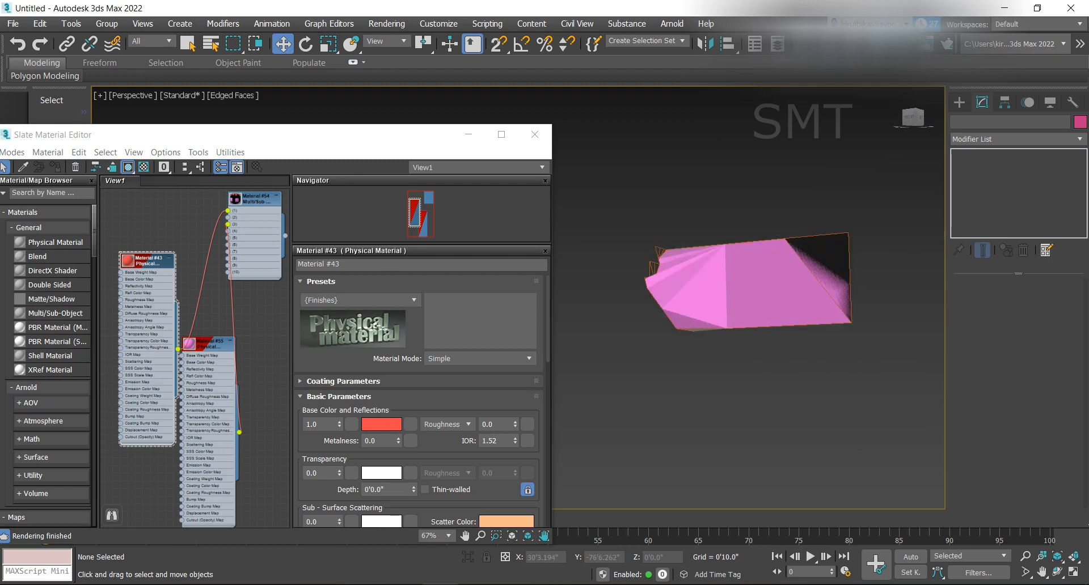
- Change the Slice modifier on the bar group from Planar to Radial
click(814, 241)
scroll(1068, 489, down, 2)
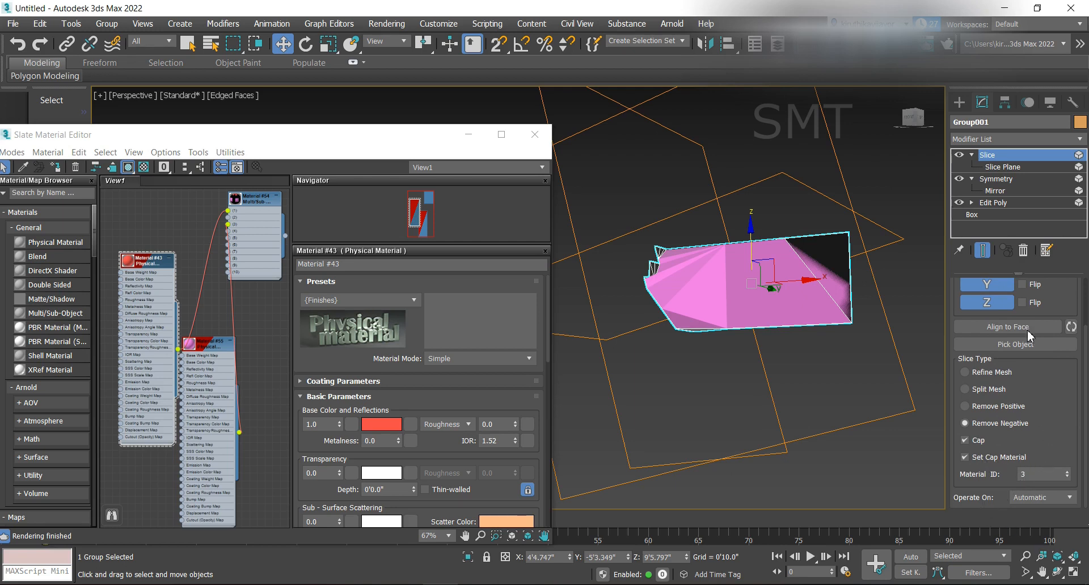
scroll(1041, 379, up, 2)
scroll(1041, 379, up, 1)
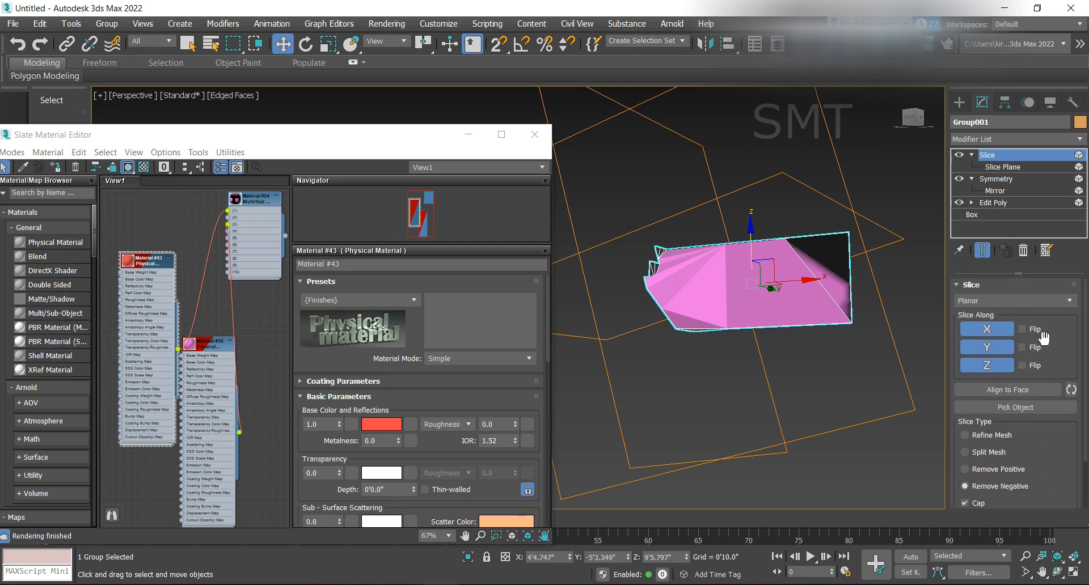
click(1036, 302)
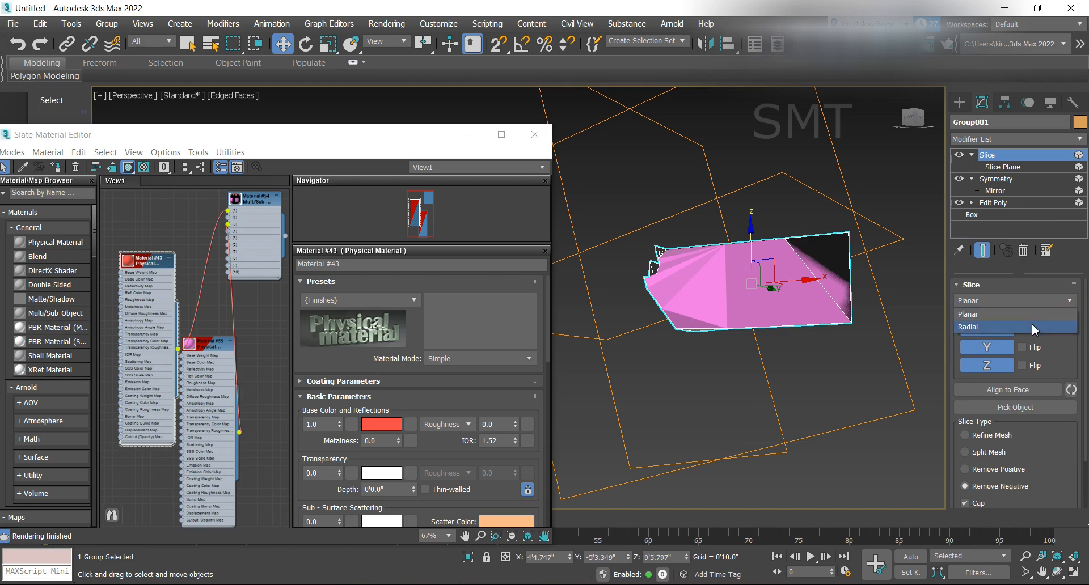
click(1041, 327)
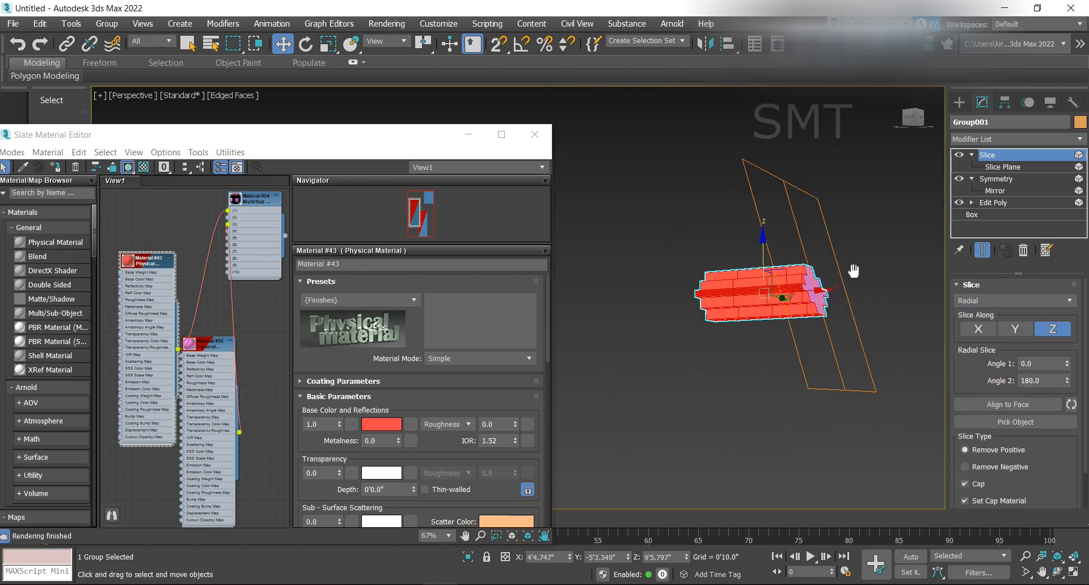
- Move the radial slice plane on the bar and rotate it, ending with about -45° around Z
middle_drag(854, 277, 809, 287)
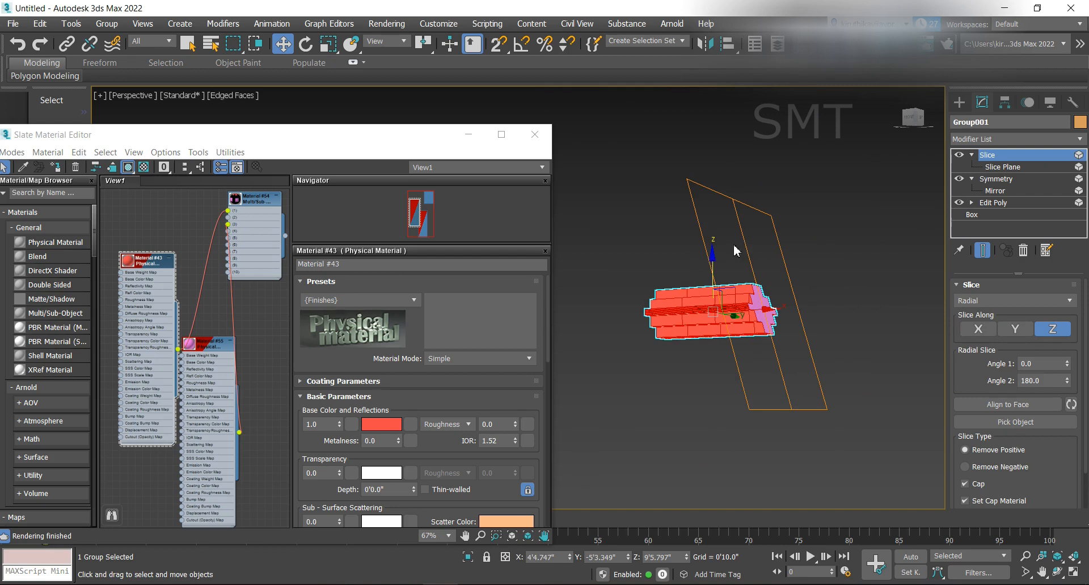
click(1001, 167)
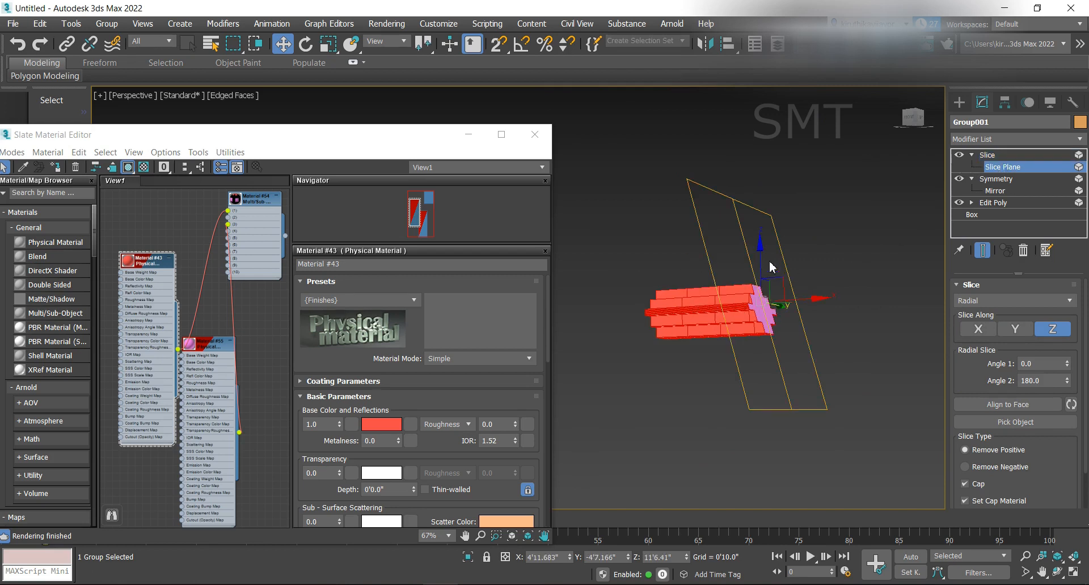
drag(759, 257, 861, 267)
click(305, 44)
drag(750, 276, 746, 374)
drag(805, 315, 749, 310)
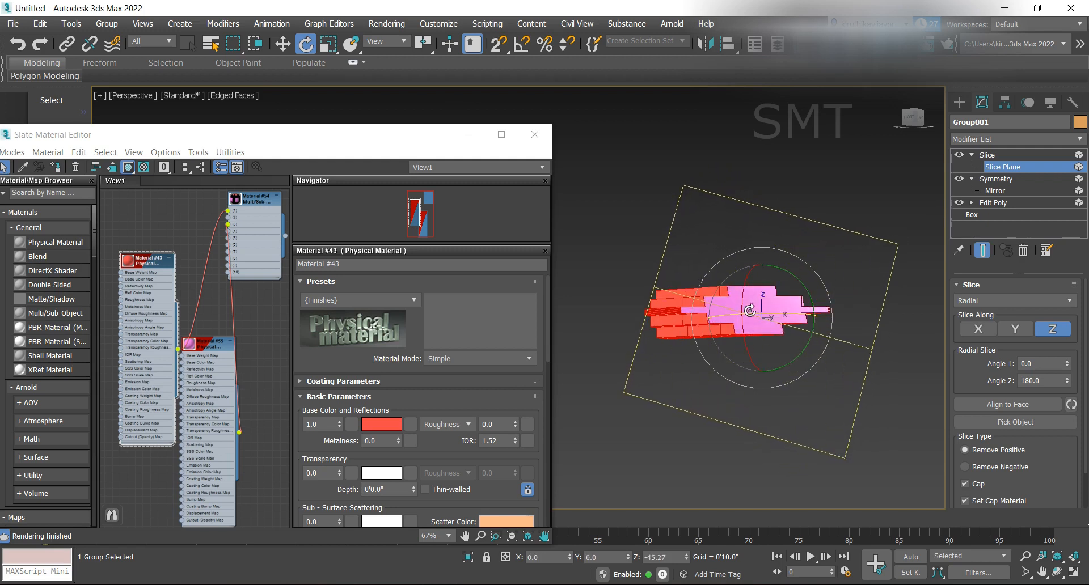
- Close the material editor and create a sphere with a radius of about 90'8" beside the bar
click(959, 102)
click(544, 140)
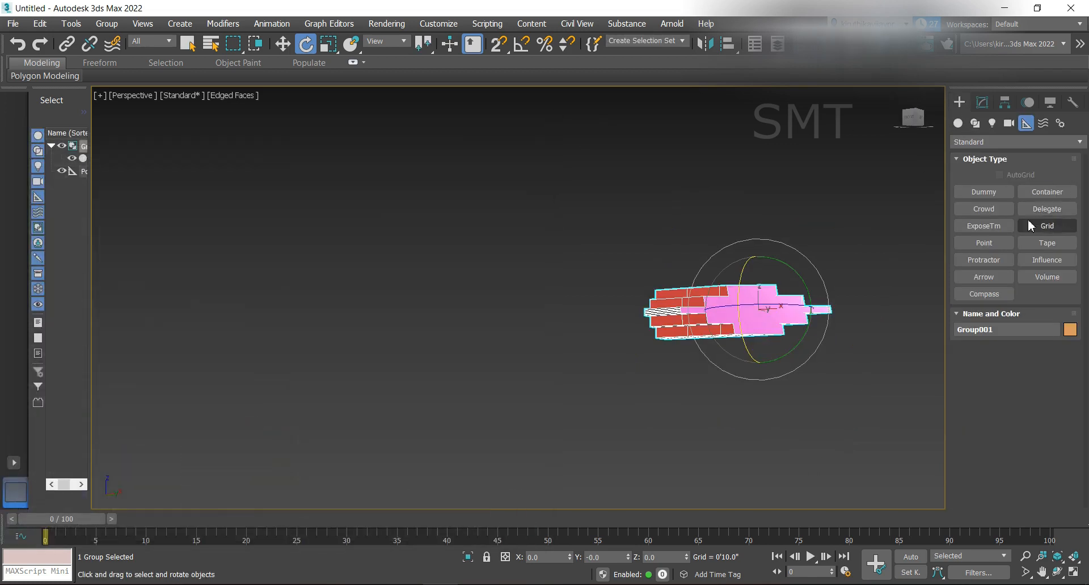
scroll(627, 221, down, 2)
scroll(626, 221, down, 2)
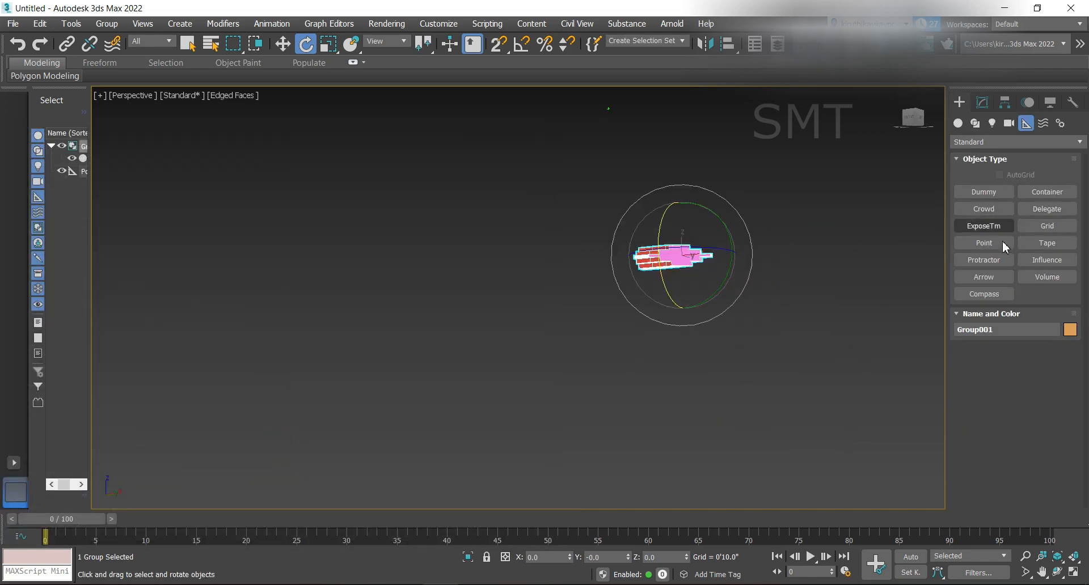
click(987, 212)
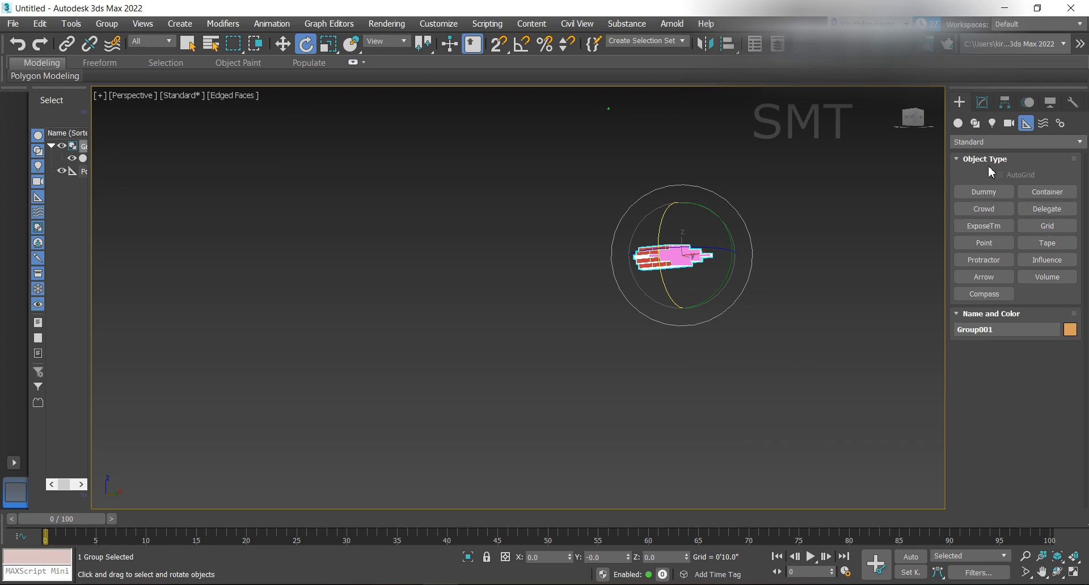
click(973, 141)
click(959, 125)
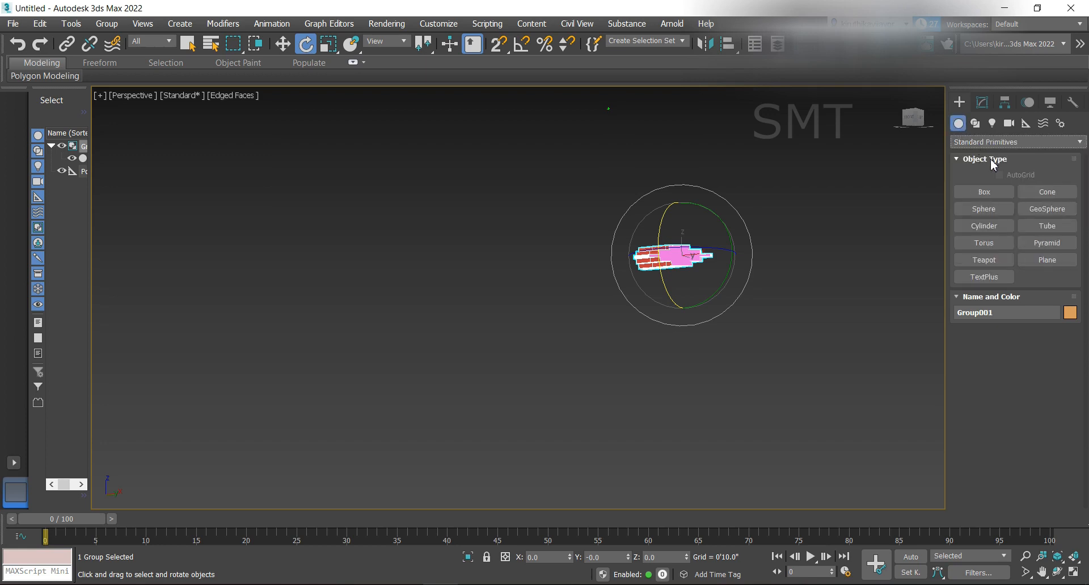
click(990, 210)
drag(448, 301, 478, 316)
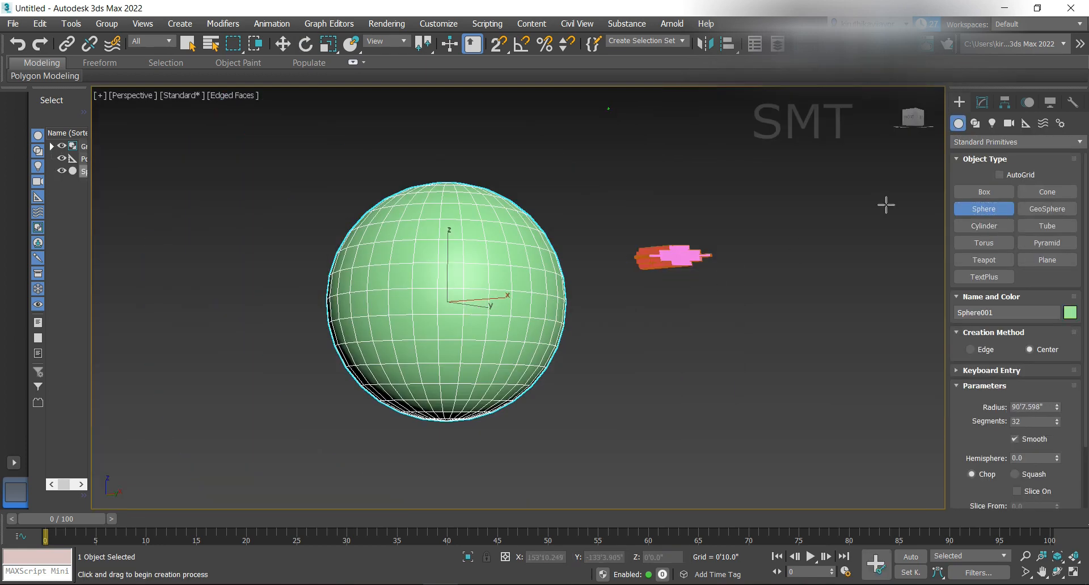
- Apply a Slice modifier to the sphere and enable slicing along X and Y in addition to Z
click(987, 104)
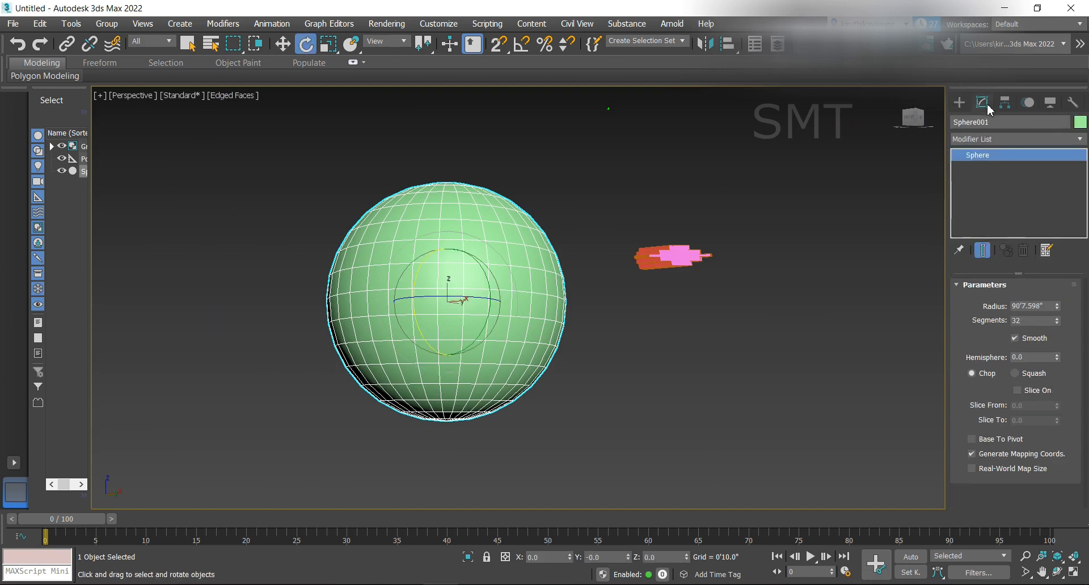
click(992, 139)
text(sl)
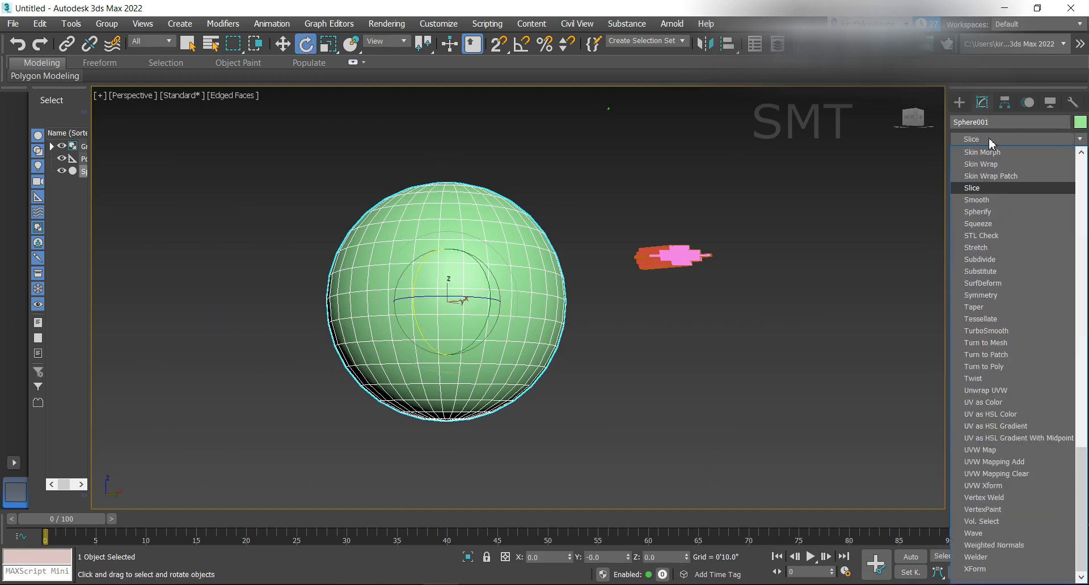
click(990, 187)
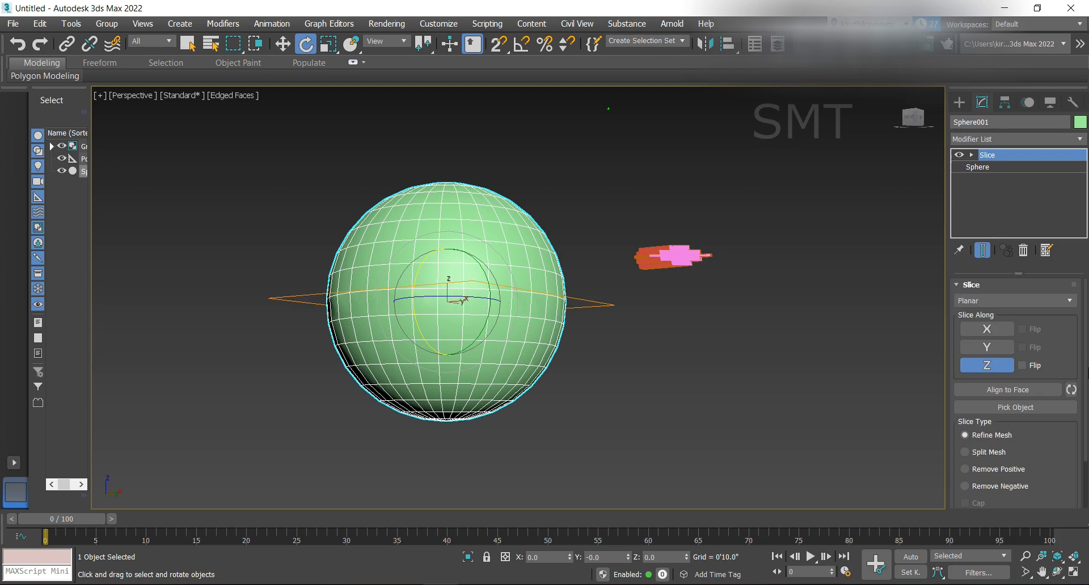
click(987, 329)
click(987, 347)
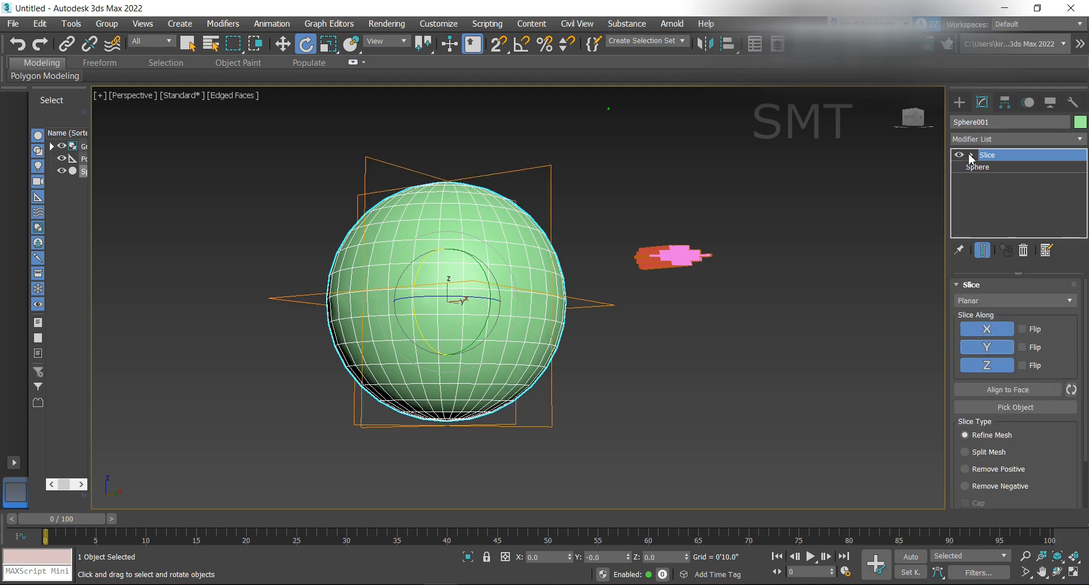
- Select the sphere's slice plane sub-object and move it up about 7'11" along Z
click(1000, 168)
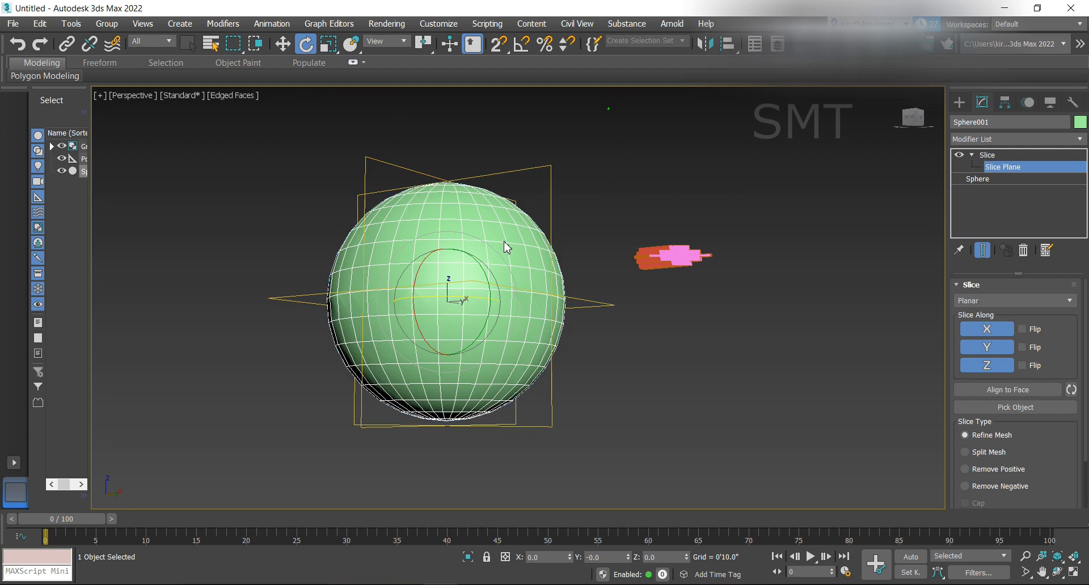
middle_drag(508, 216, 493, 243)
key(w)
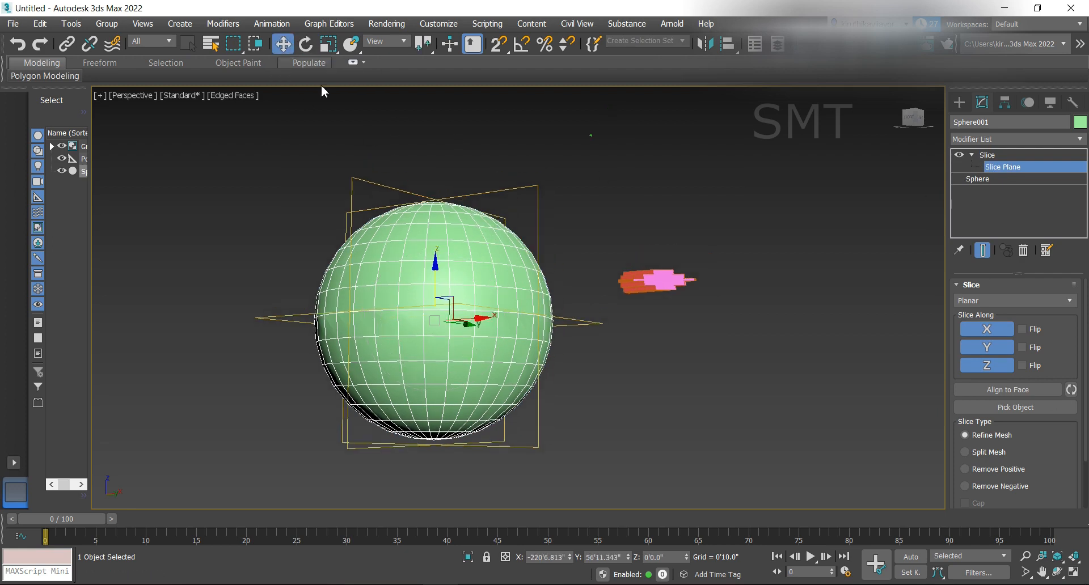
drag(436, 261, 444, 257)
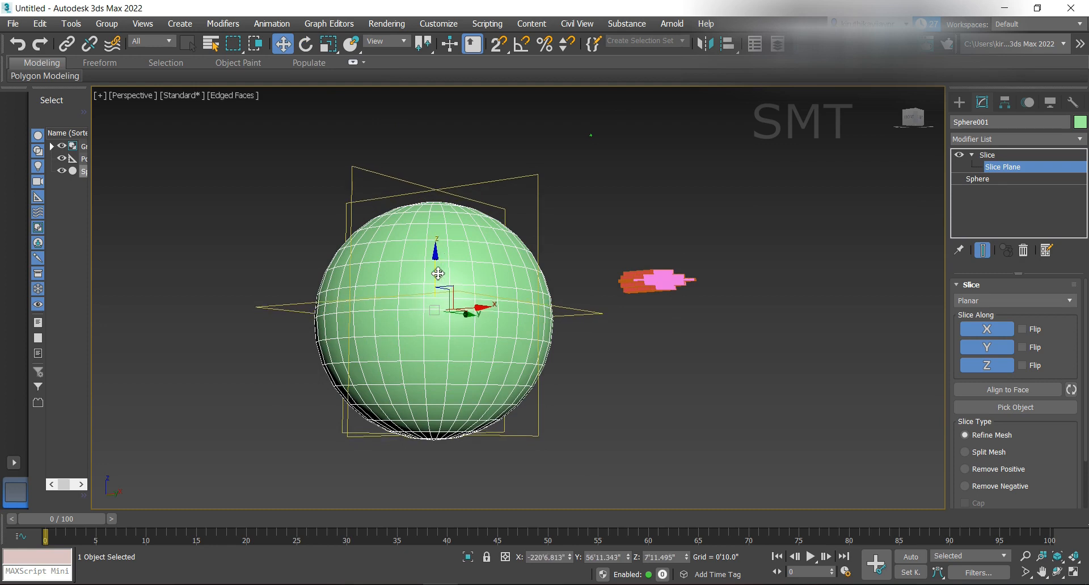
- Set the sphere's slice type to Remove Positive and enable Cap to close the cut faces
click(1006, 478)
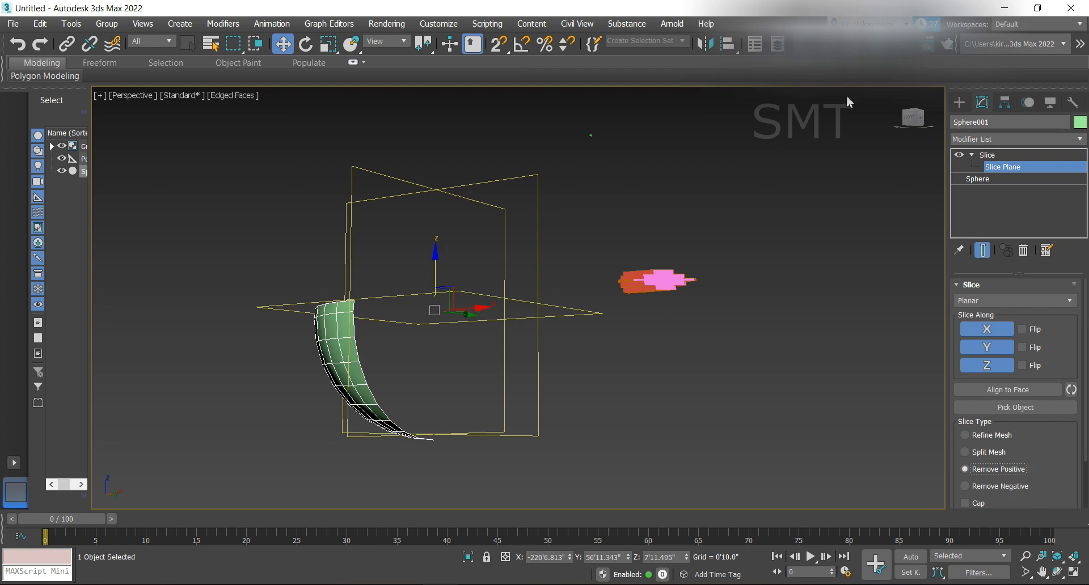
mouse_move(918, 123)
mouse_down()
mouse_move(886, 124)
mouse_move(910, 137)
mouse_up()
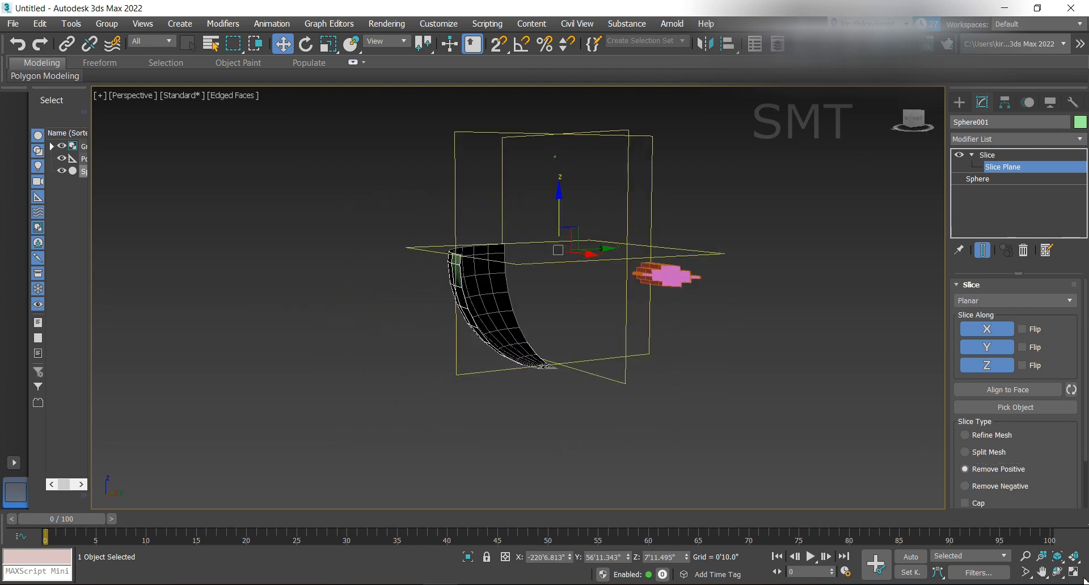
click(965, 503)
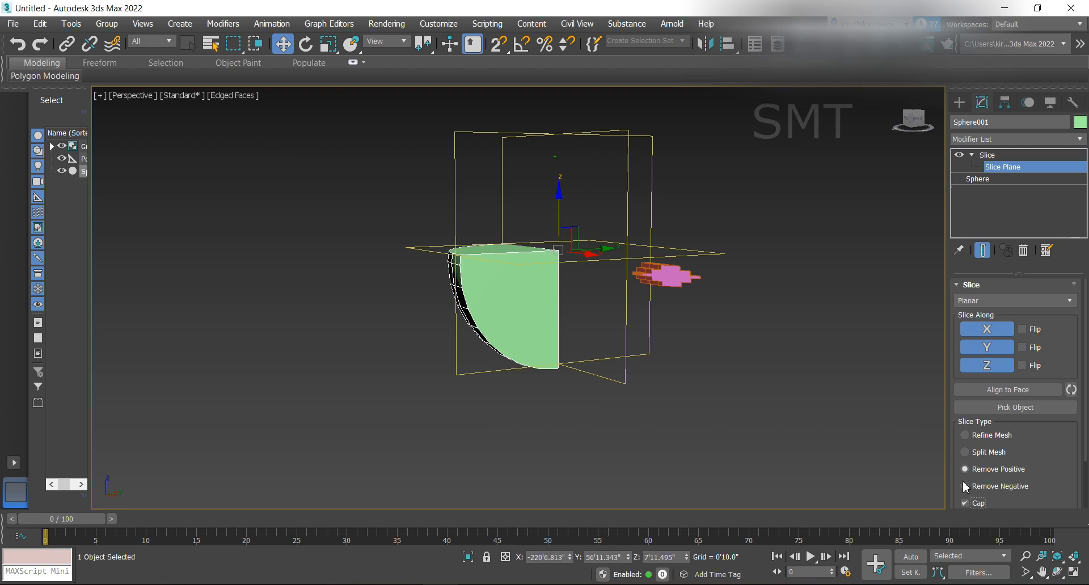
mouse_move(914, 121)
mouse_down()
mouse_move(921, 134)
mouse_move(912, 122)
mouse_up()
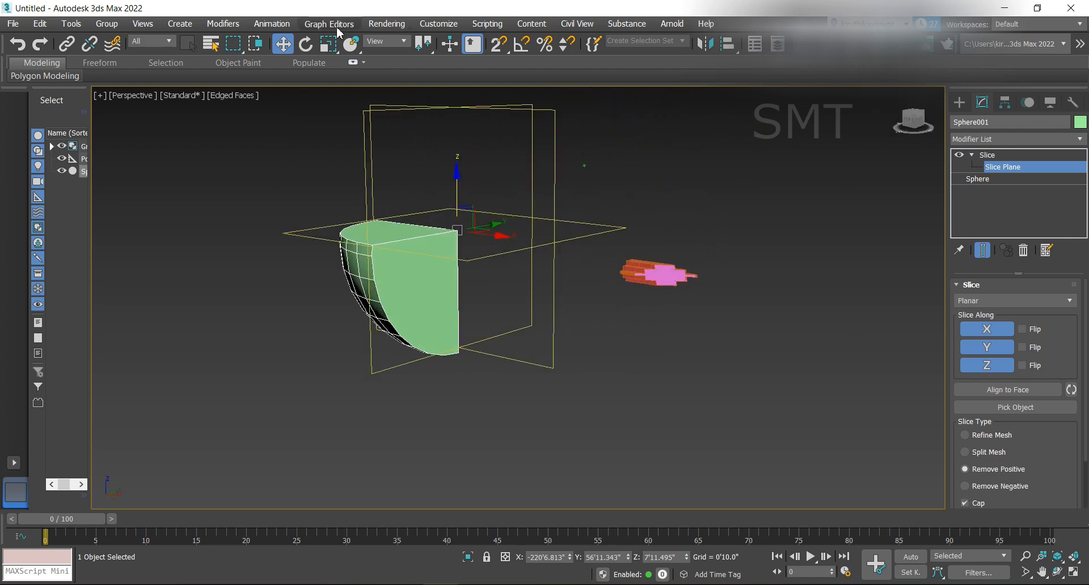
- Rotate the sphere's slice plane about 100° around Z, 101° around Y, another 37° around Z, and finally around X
click(306, 45)
drag(446, 242, 555, 237)
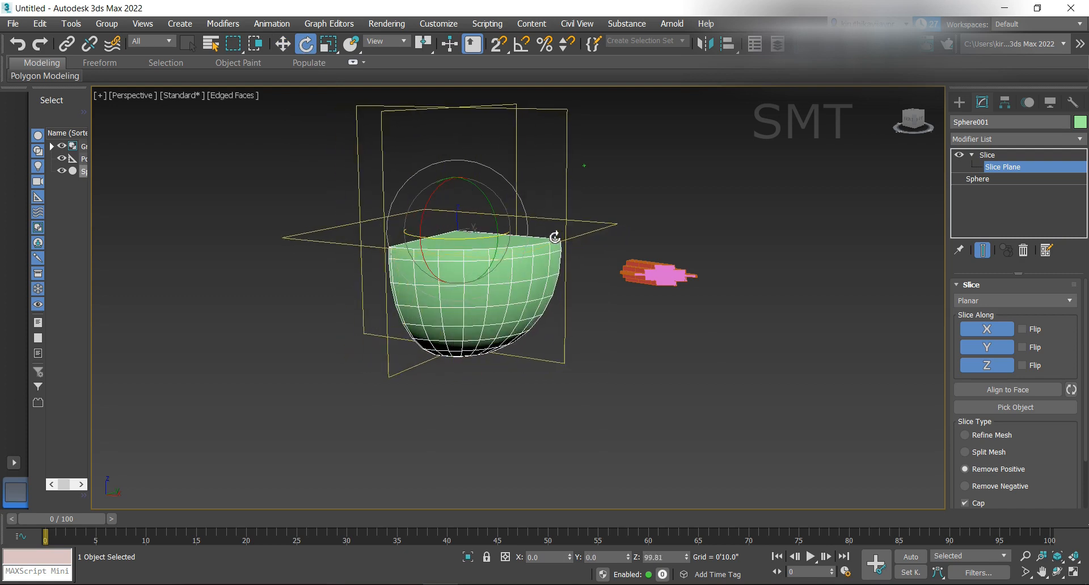
drag(496, 214, 516, 320)
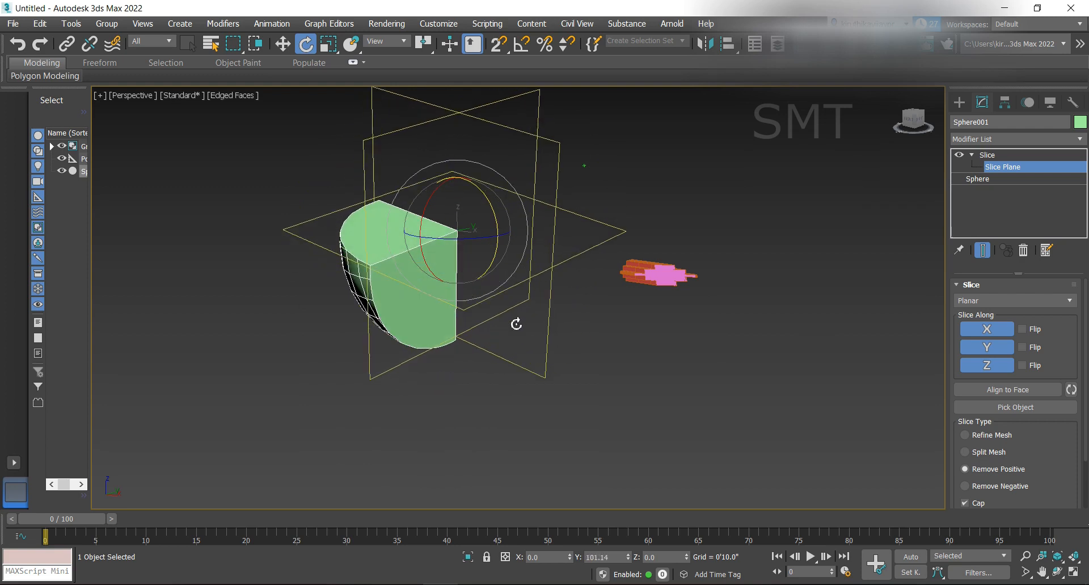
drag(453, 240, 496, 239)
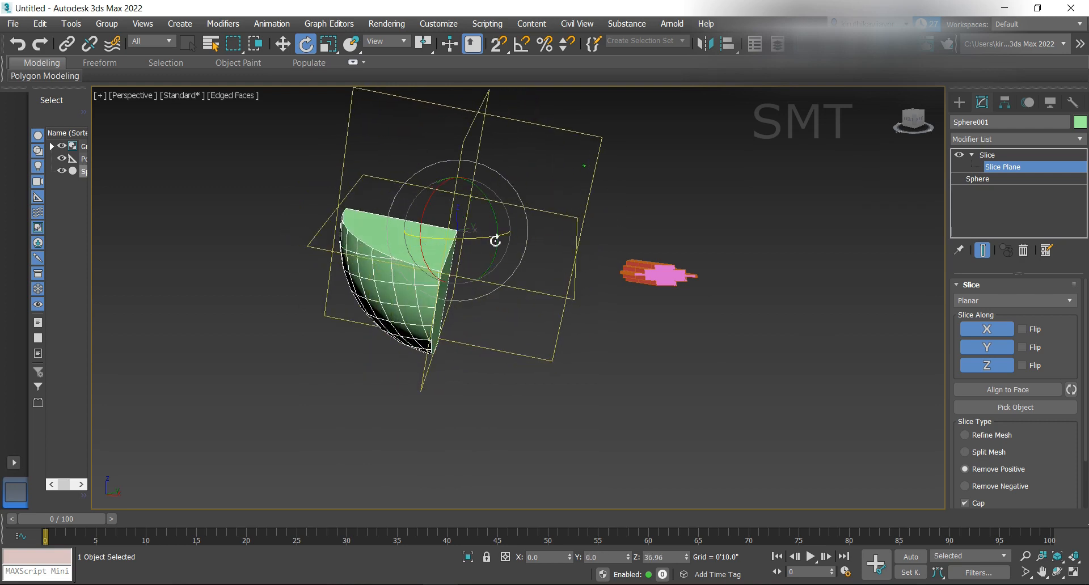
drag(476, 185, 404, 330)
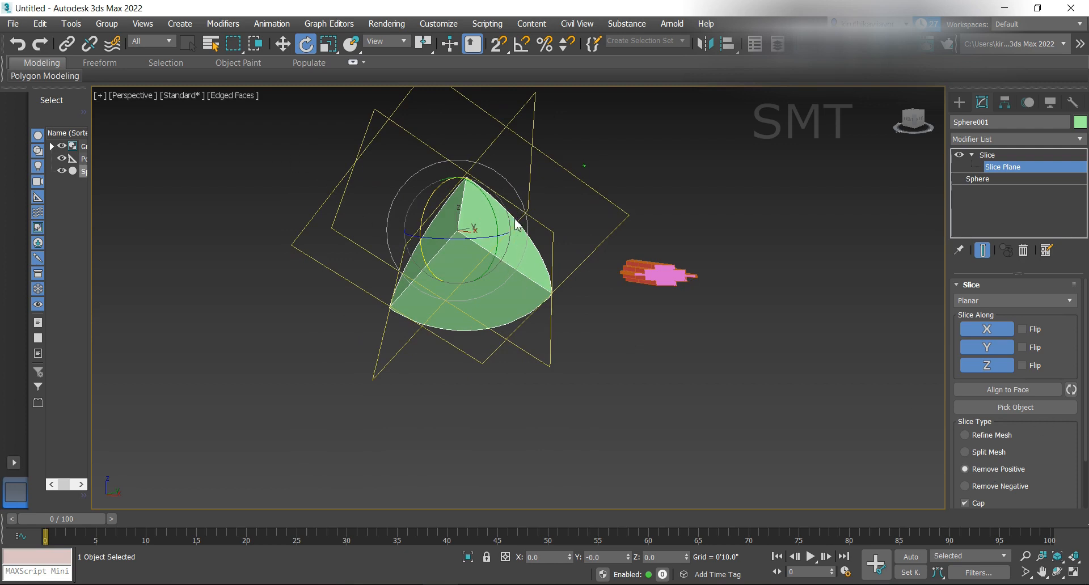
- Turn off slicing along X, and switch the Y slice off and back on to compare the cuts
click(992, 331)
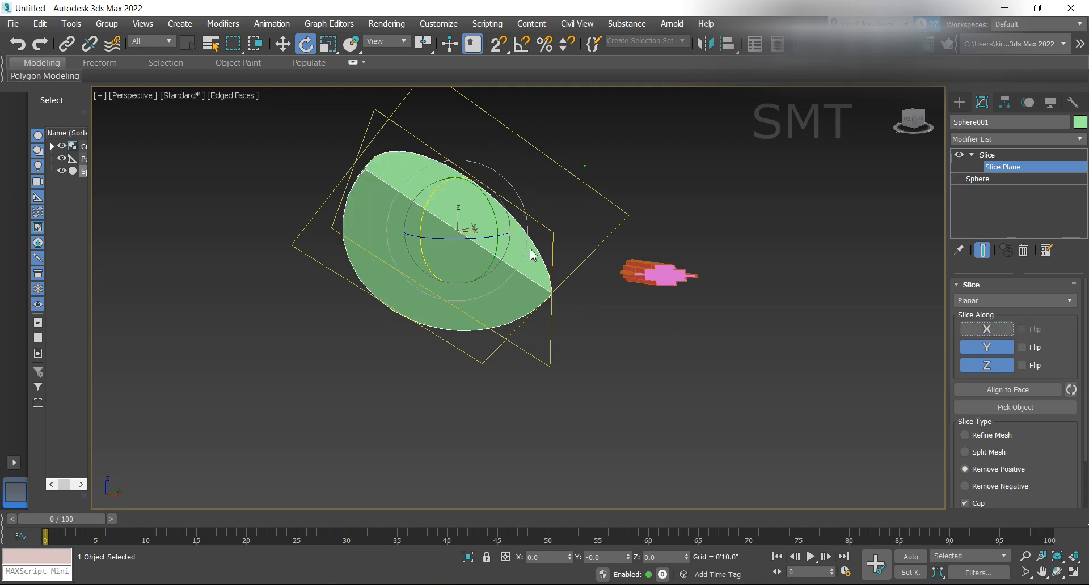
drag(910, 126, 899, 131)
click(1004, 352)
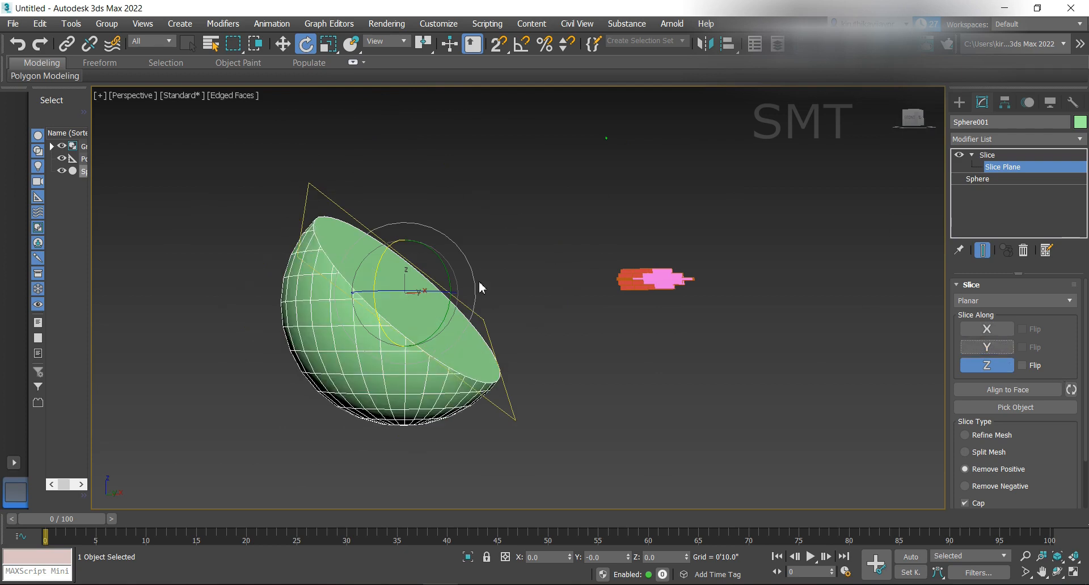
click(987, 347)
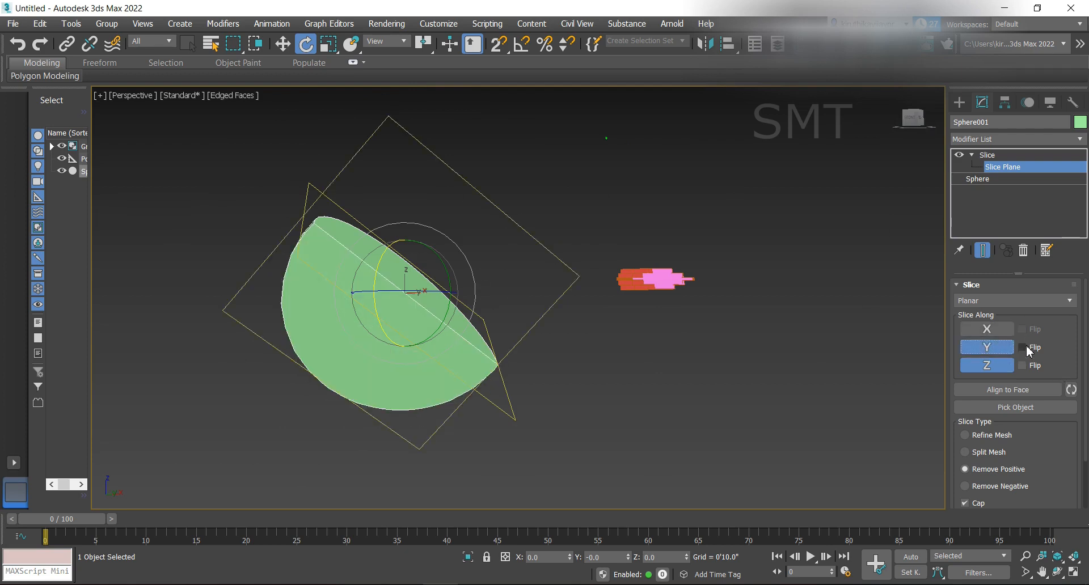
- Flip the slice direction along both Y and Z and view the capped faces
click(1026, 348)
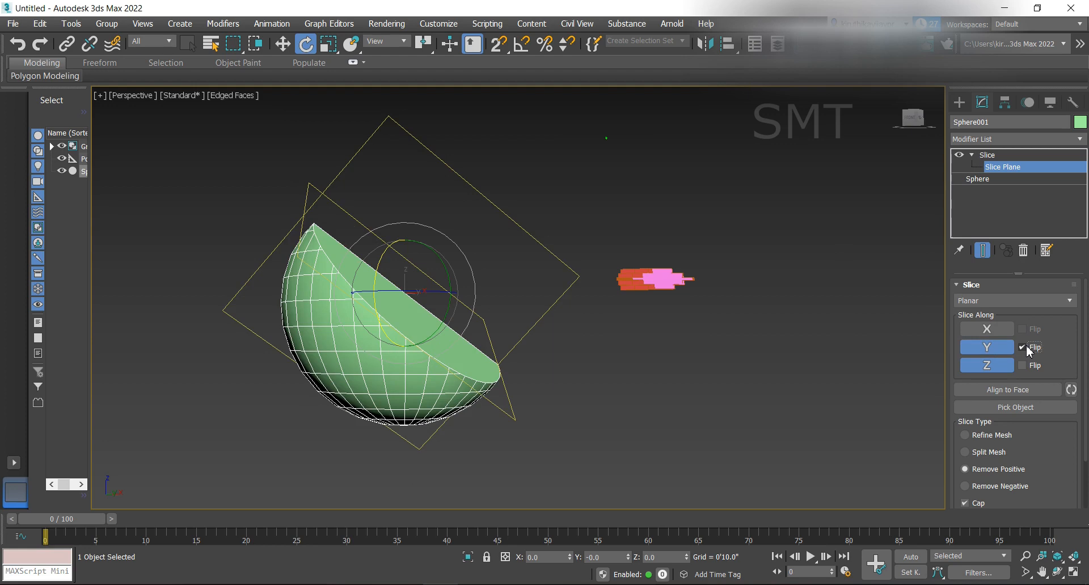
click(1023, 366)
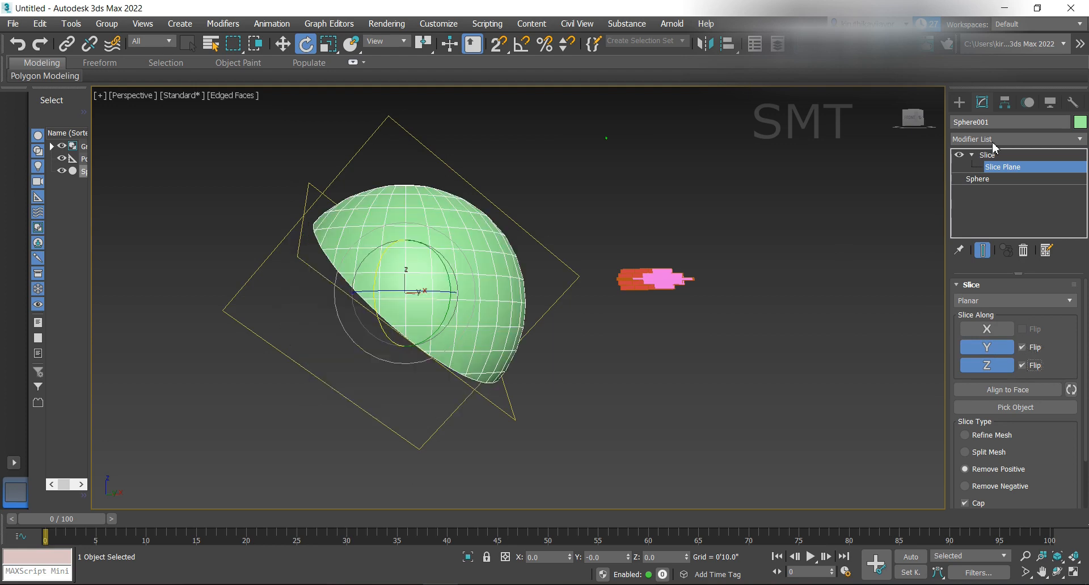
mouse_move(906, 121)
mouse_down()
mouse_move(962, 91)
mouse_move(986, 105)
mouse_move(970, 115)
mouse_up()
drag(908, 139, 902, 146)
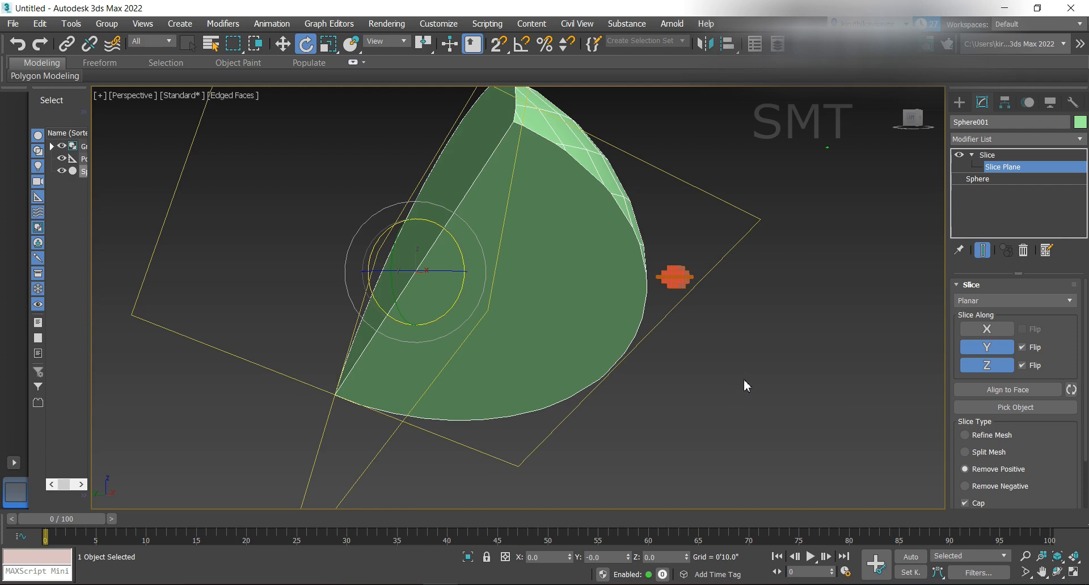
- Open the material editor and assign the existing Multi/Sub-Object material to the sliced sphere
key(m)
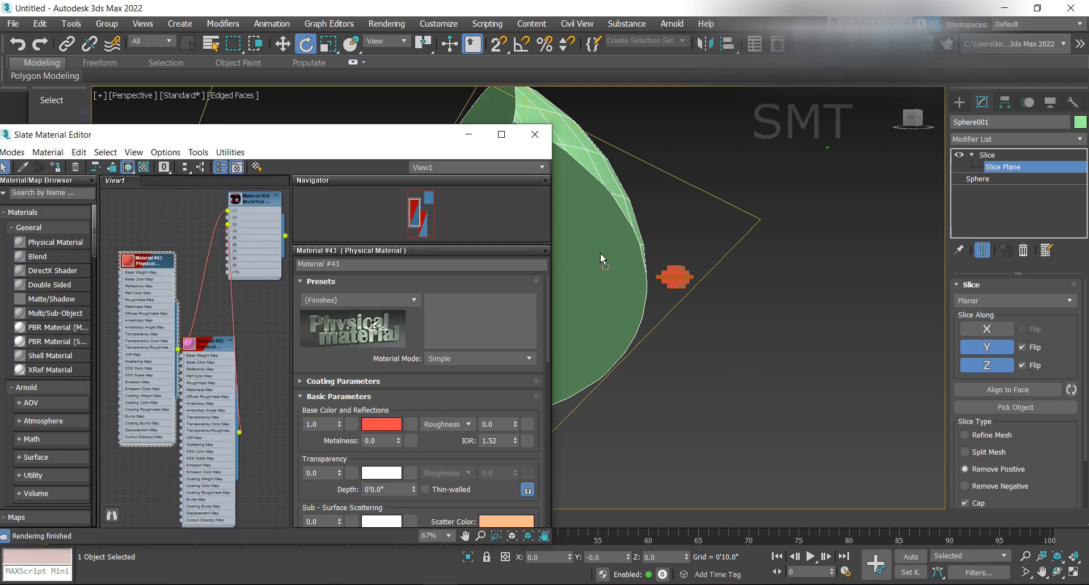
scroll(706, 345, down, 5)
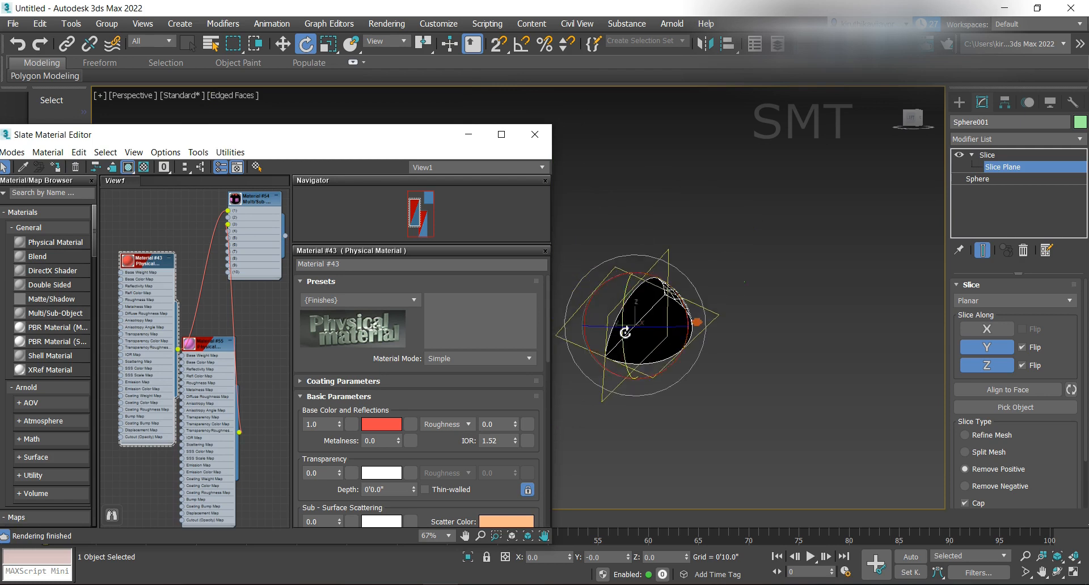
scroll(625, 333, up, 5)
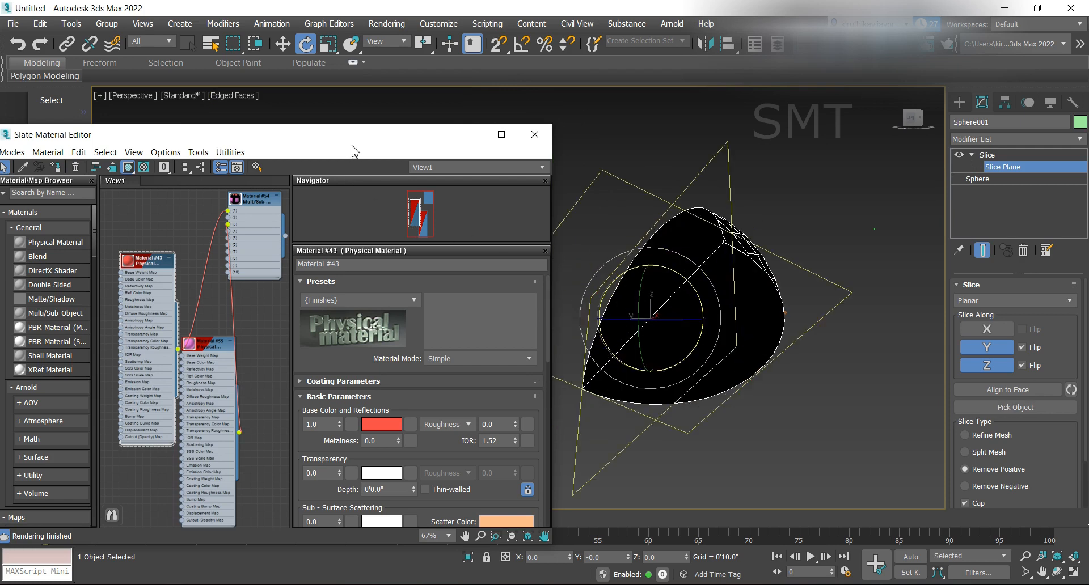
scroll(1082, 405, down, 2)
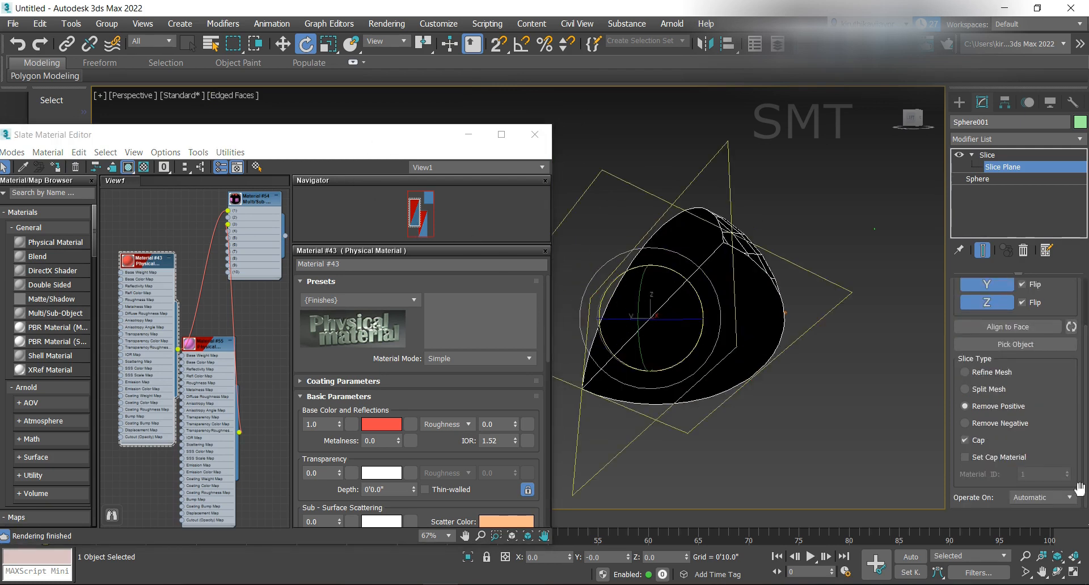
- Enable Set Cap Material on the sphere's Slice modifier and set its material ID to 3
click(998, 458)
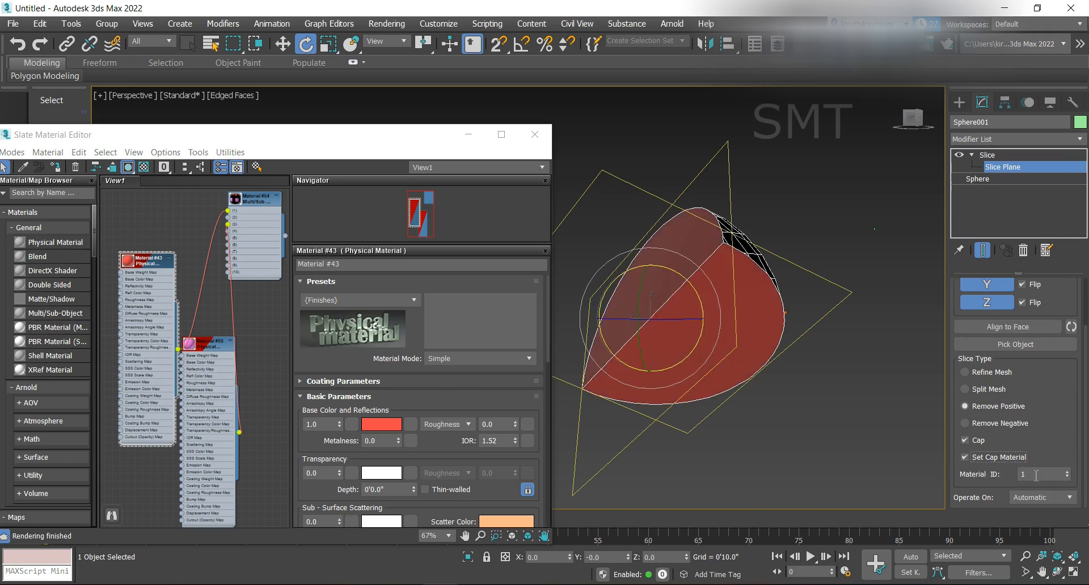
click(1036, 475)
drag(1031, 472, 1007, 474)
text(3)
key(Return)
click(867, 341)
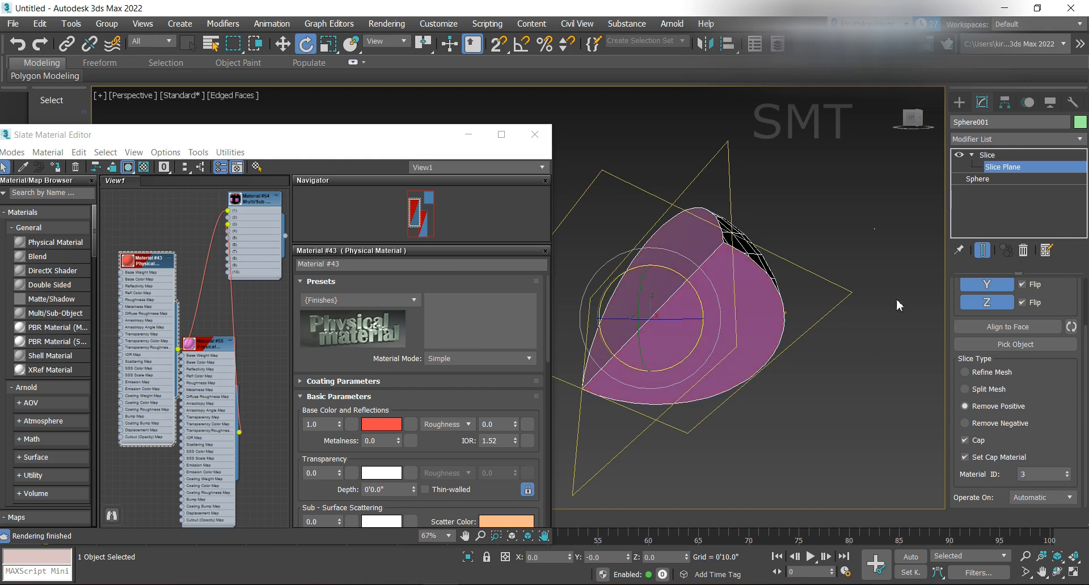
- Reconnect the red physical material to slot 2 of the Multi/Sub-Object material, check the sphere's surface, and close the material editor
drag(916, 121, 887, 123)
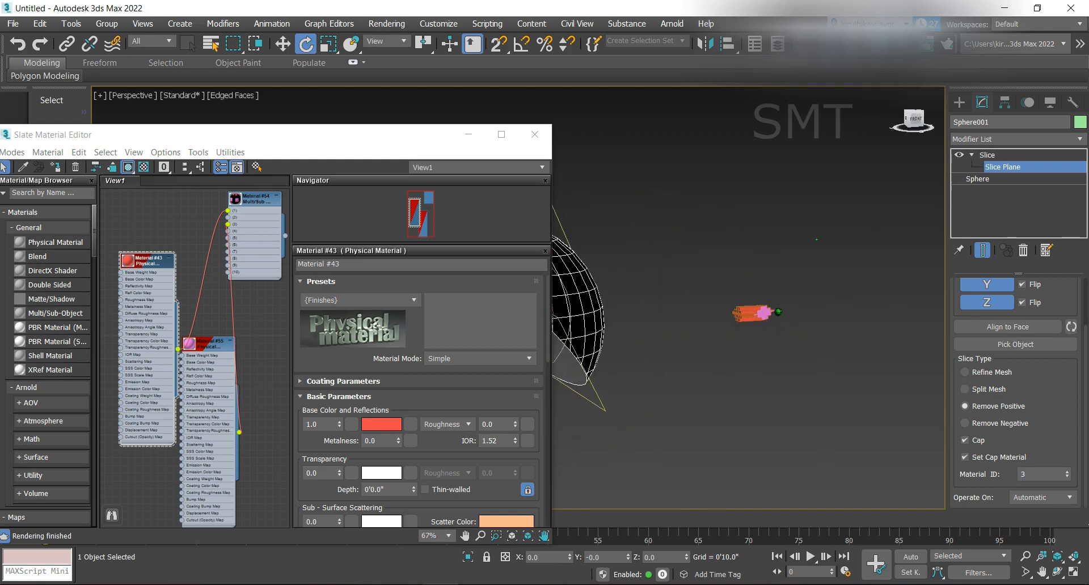
scroll(860, 198, down, 4)
scroll(741, 238, up, 6)
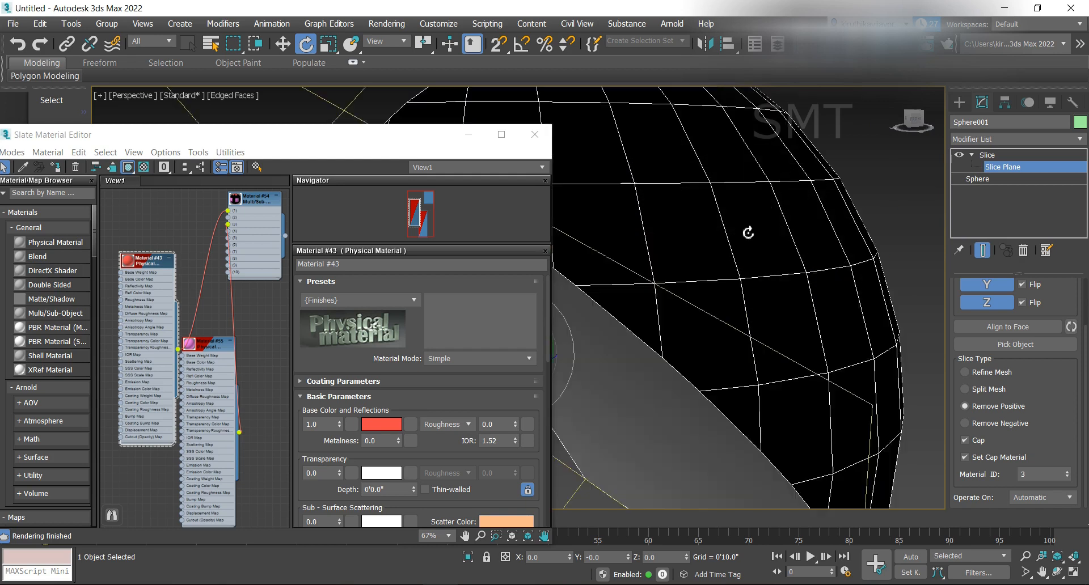
scroll(740, 245, down, 1)
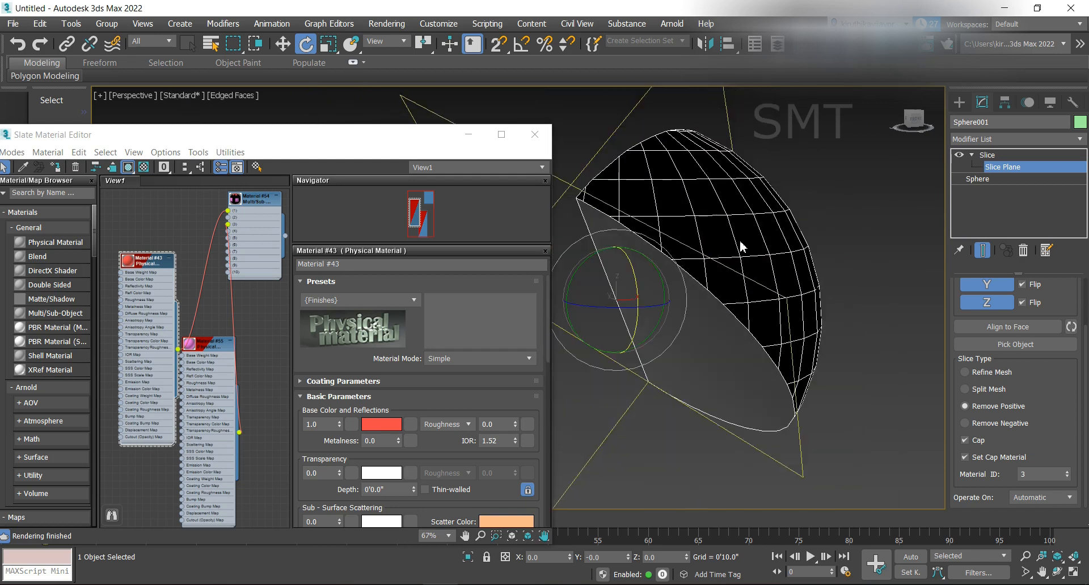
click(218, 234)
drag(220, 219, 227, 218)
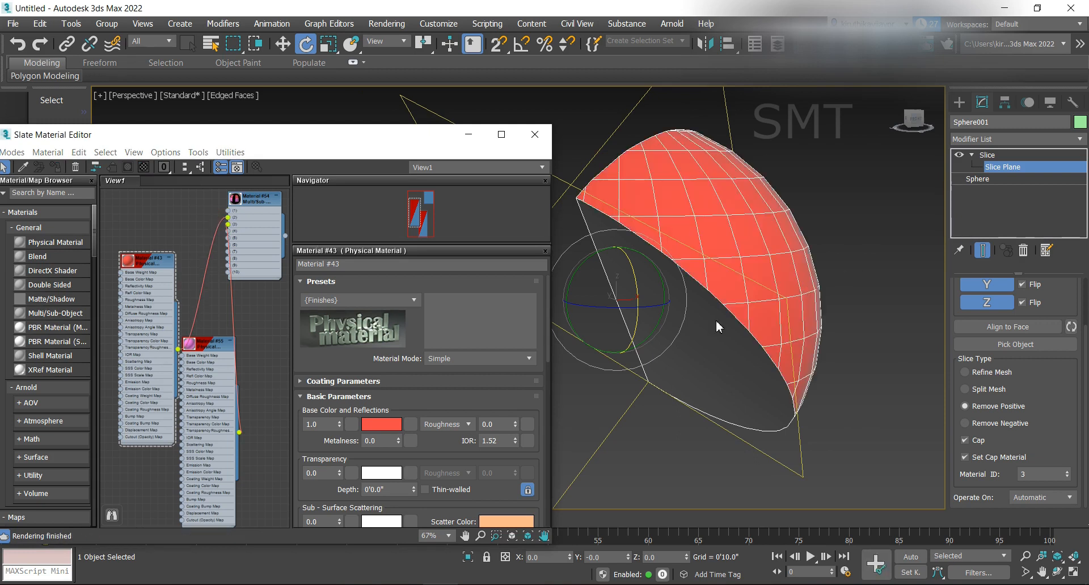
drag(914, 122, 964, 125)
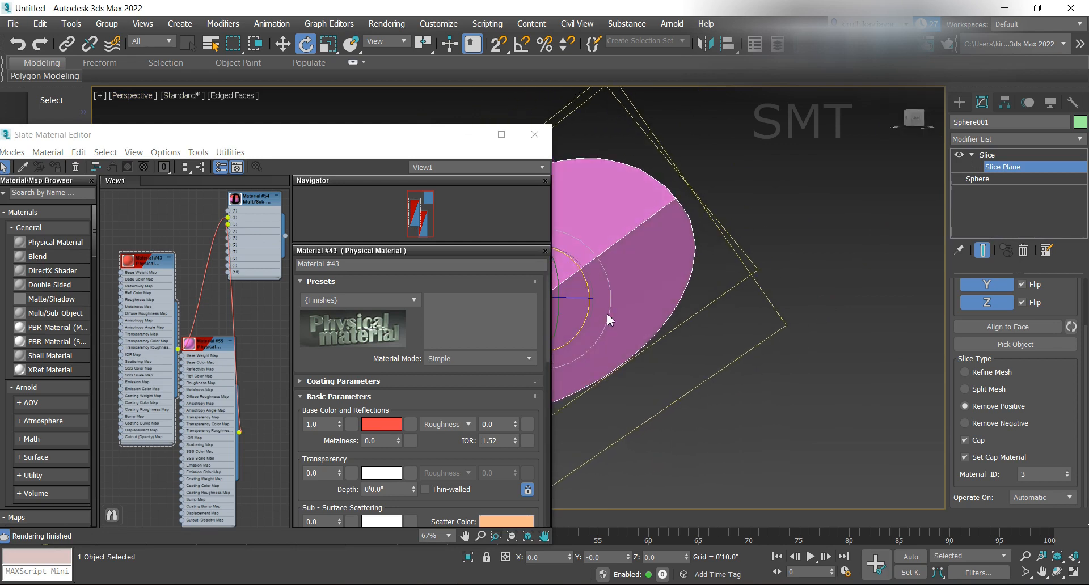
scroll(680, 278, down, 5)
scroll(665, 296, up, 5)
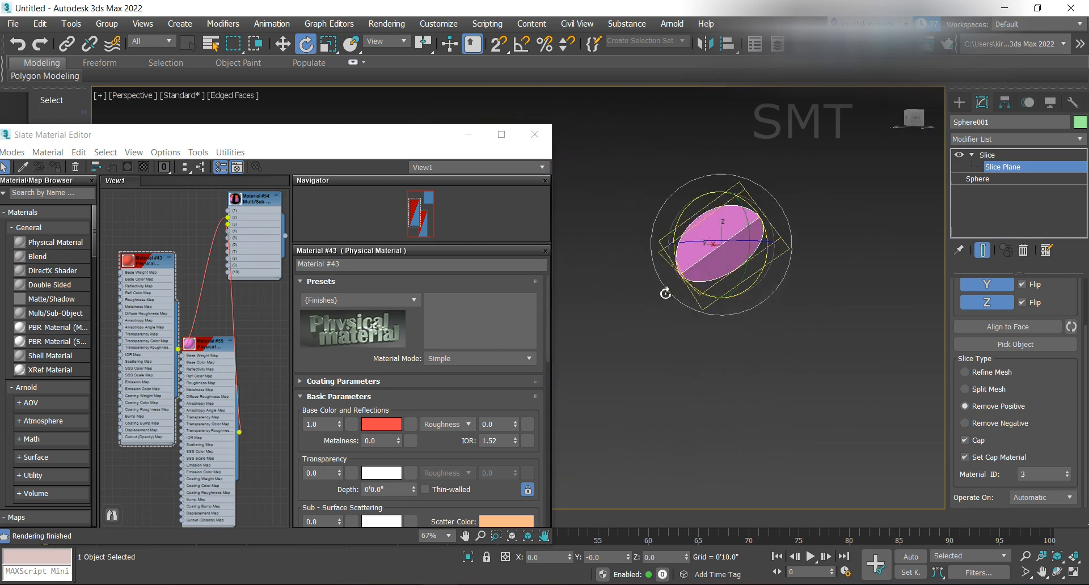
click(534, 139)
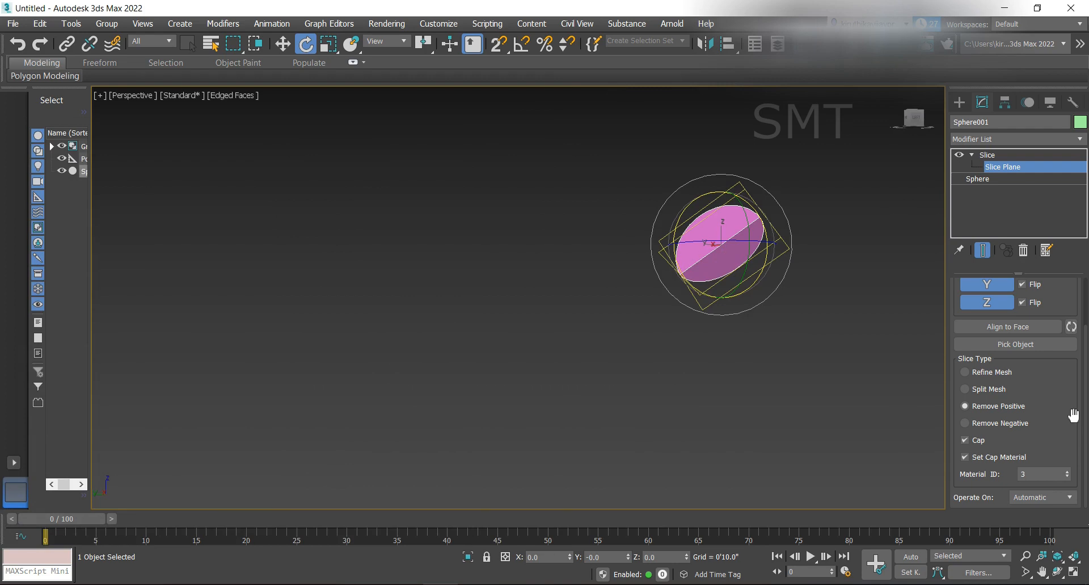
- Try Poly as the Slice modifier's Operate On option and set it to Mesh
click(1069, 497)
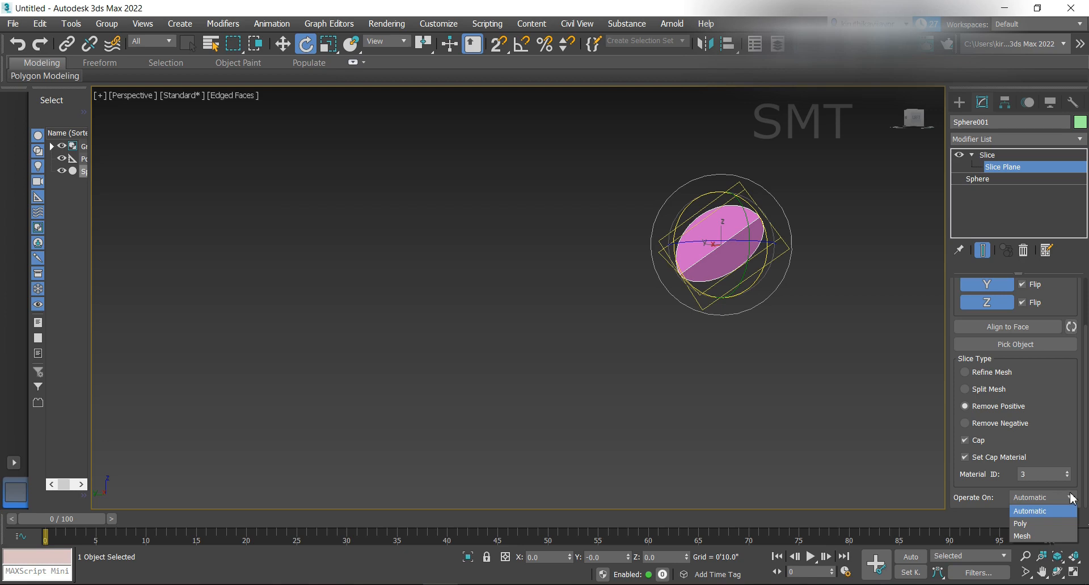
click(1059, 523)
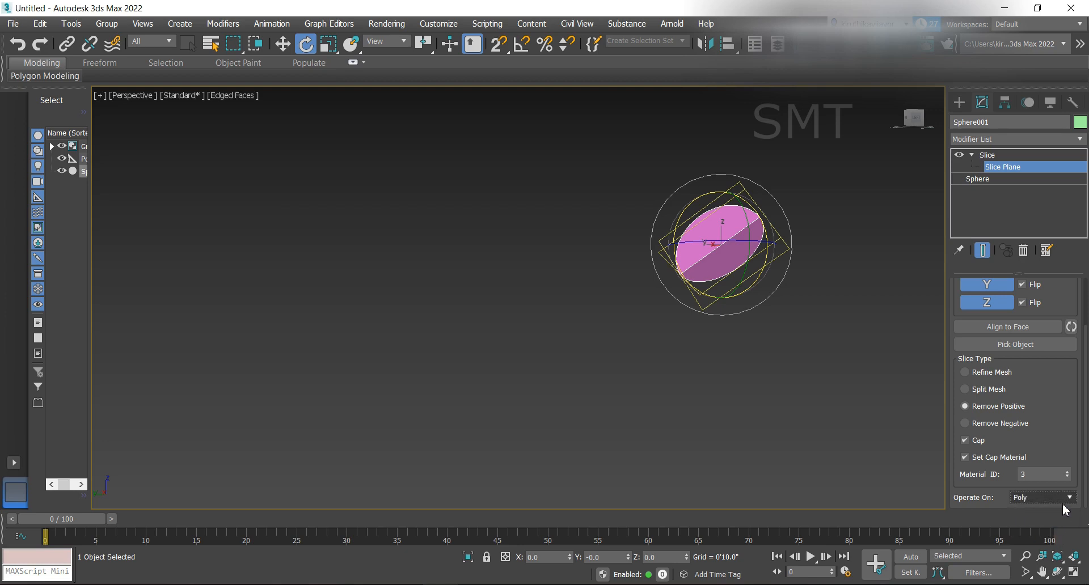
click(1064, 499)
click(1060, 536)
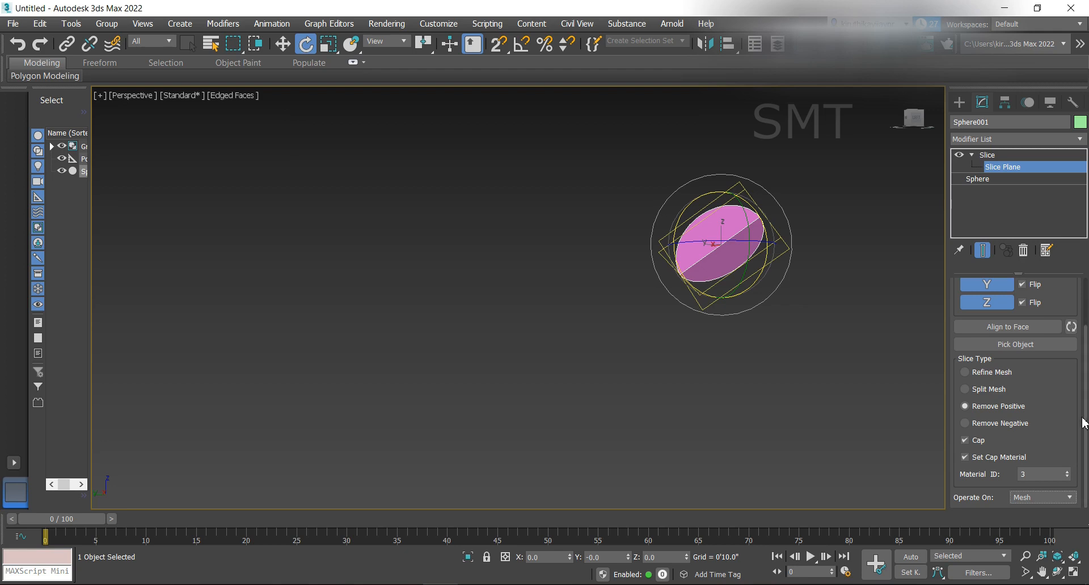
scroll(1084, 419, up, 2)
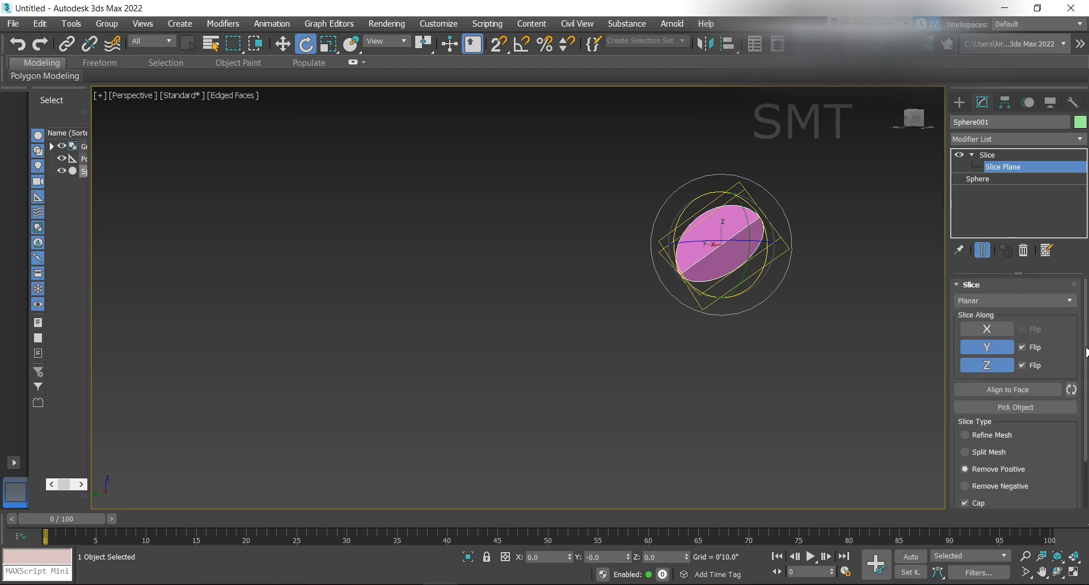
- Start Align to Face for the slice plane and bring the sphere's cut faces into view
click(1038, 391)
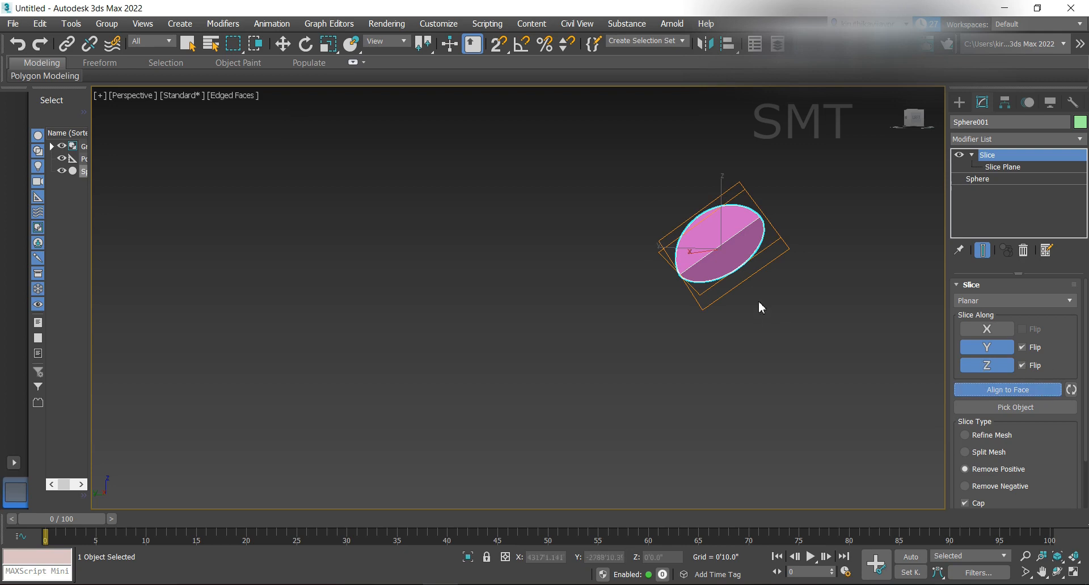
scroll(775, 290, up, 5)
scroll(774, 284, down, 4)
middle_drag(793, 248, 710, 311)
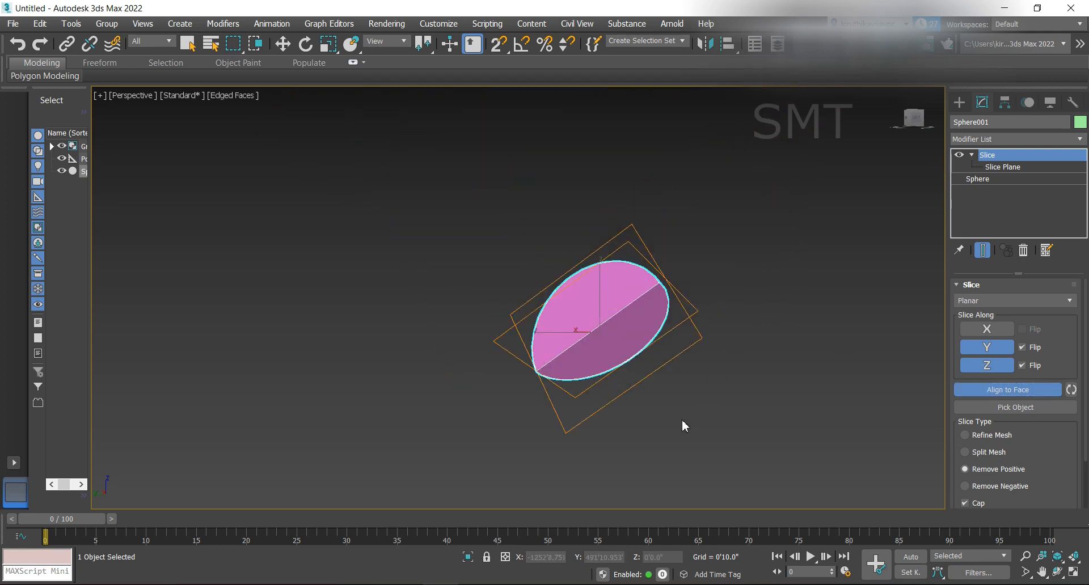